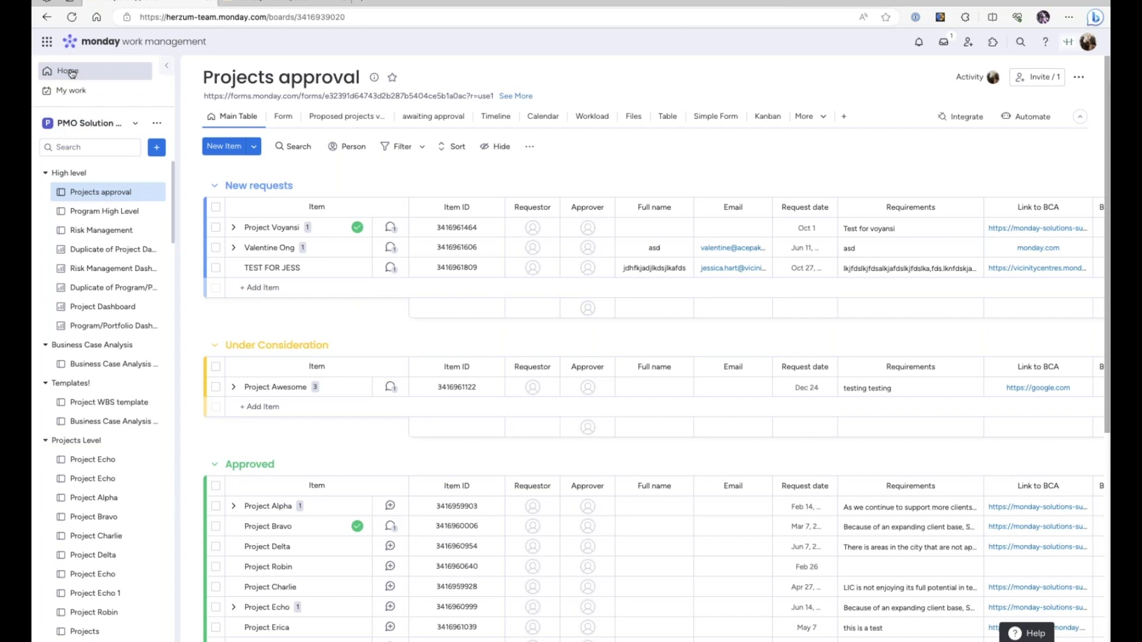
Go to the Home page and look over the recently visited boards, inbox and list of workspaces.
{"action": "left_click", "coordinate": [70, 71]}
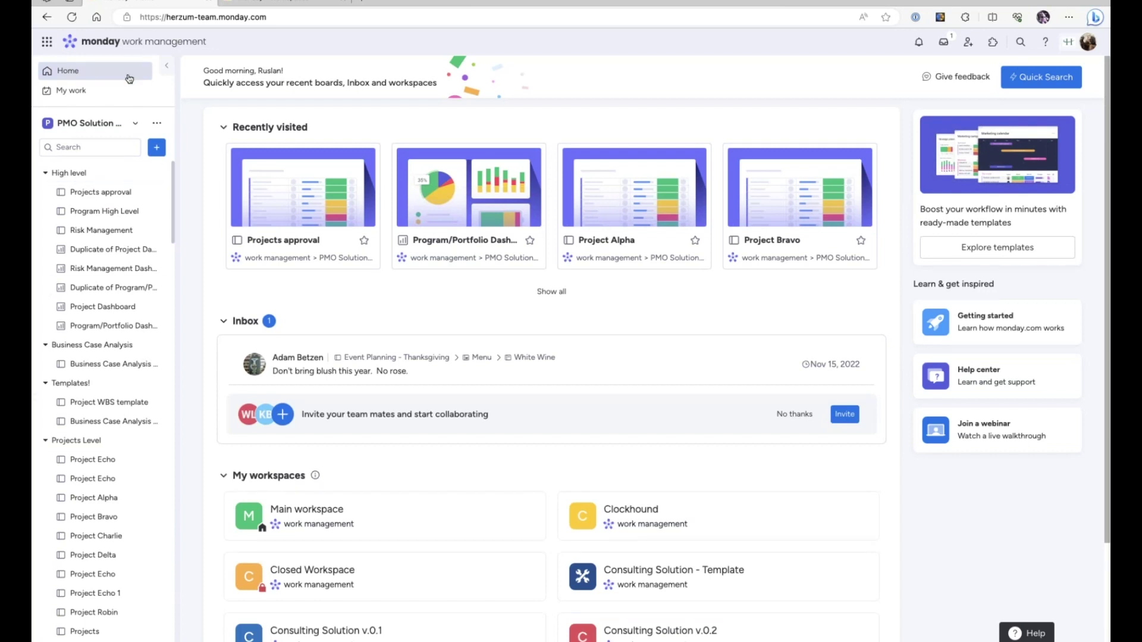
{"action": "scroll", "coordinate": [342, 357], "scroll_direction": "down", "scroll_amount": 3}
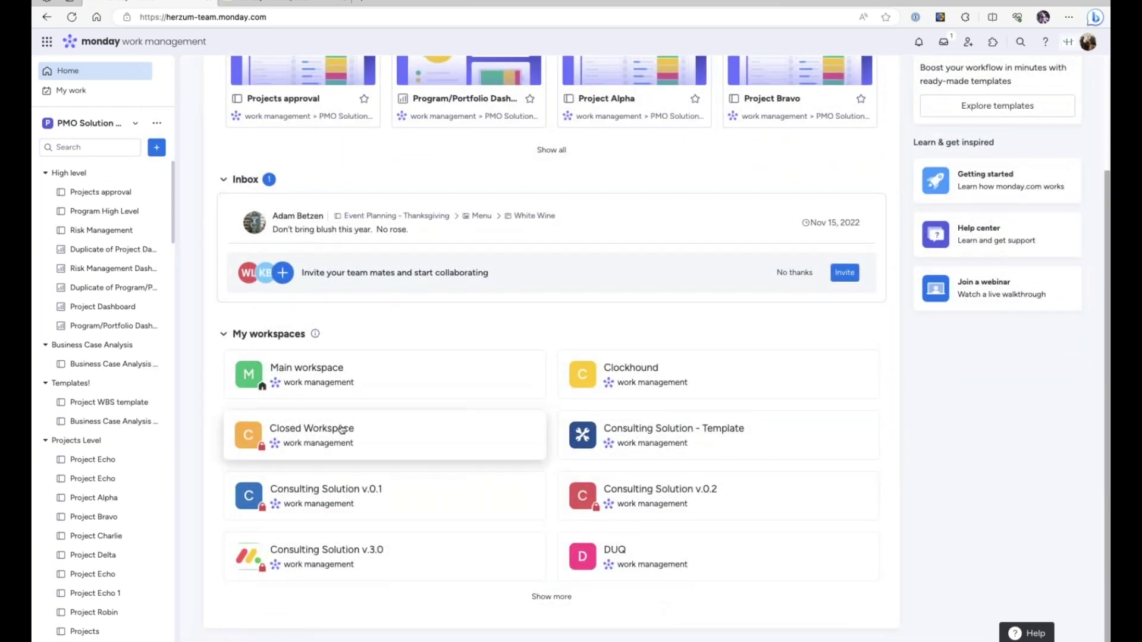
{"action": "scroll", "coordinate": [342, 430], "scroll_direction": "up", "scroll_amount": 3}
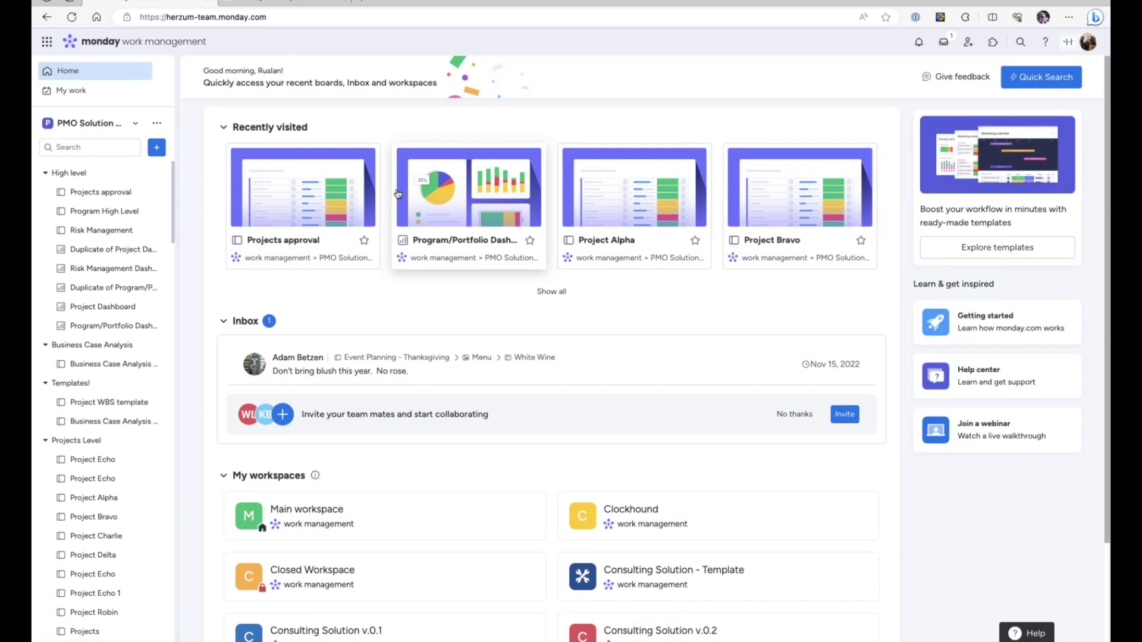
Open My Work and expand the Past dates group to view its items.
{"action": "left_click", "coordinate": [85, 92]}
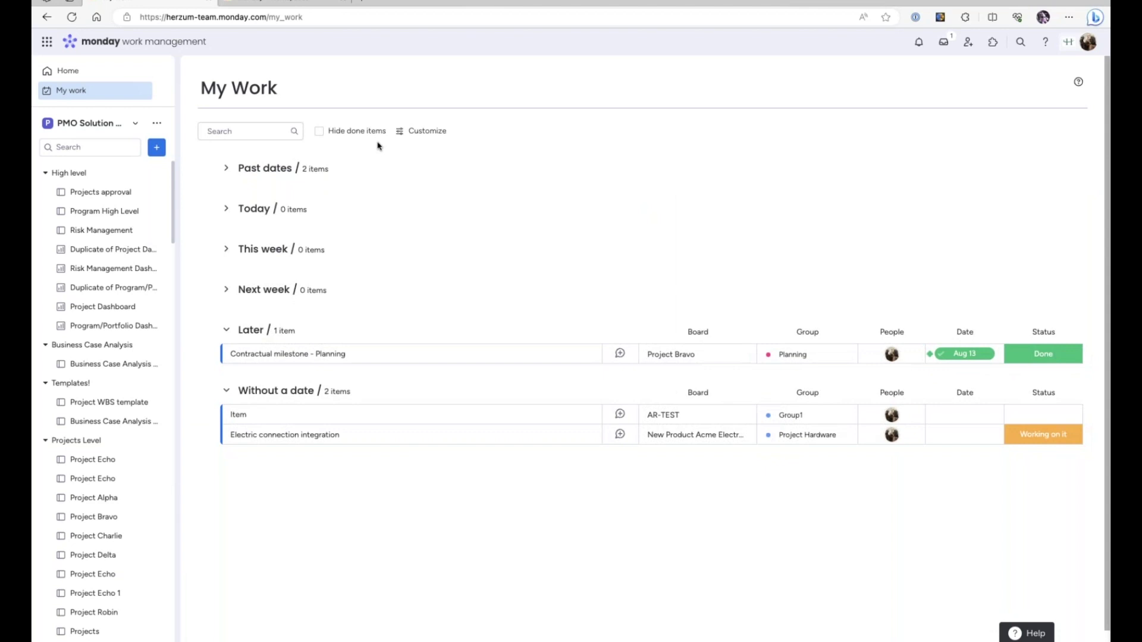
{"action": "left_click", "coordinate": [226, 168]}
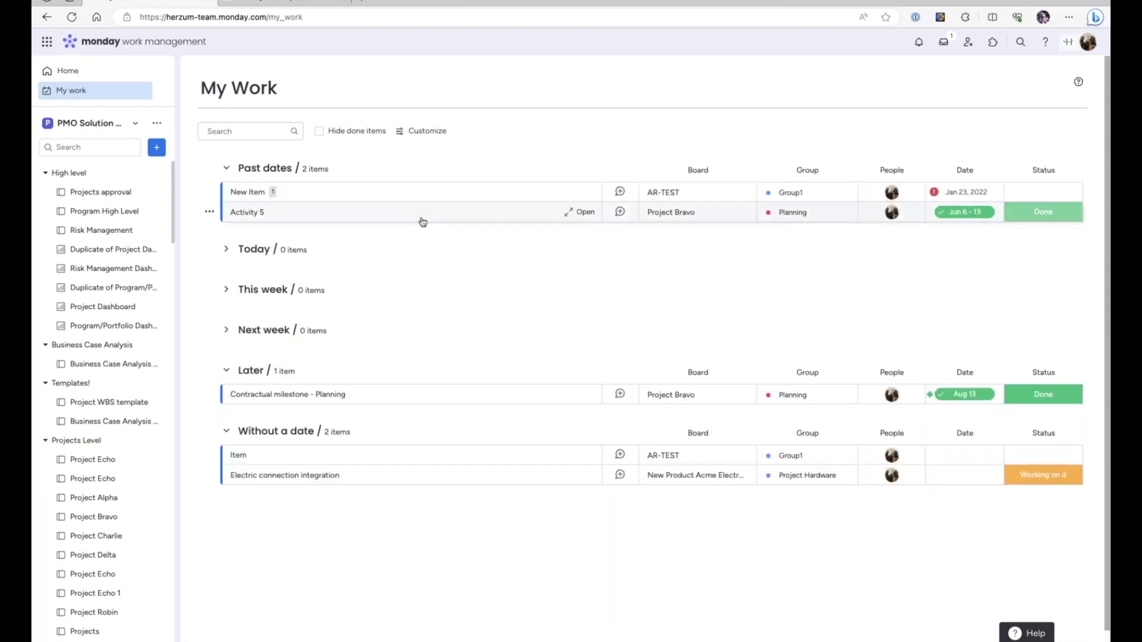
Review the My Work customization options for boards, status column and date column, and close them without changes.
{"action": "left_click", "coordinate": [419, 131]}
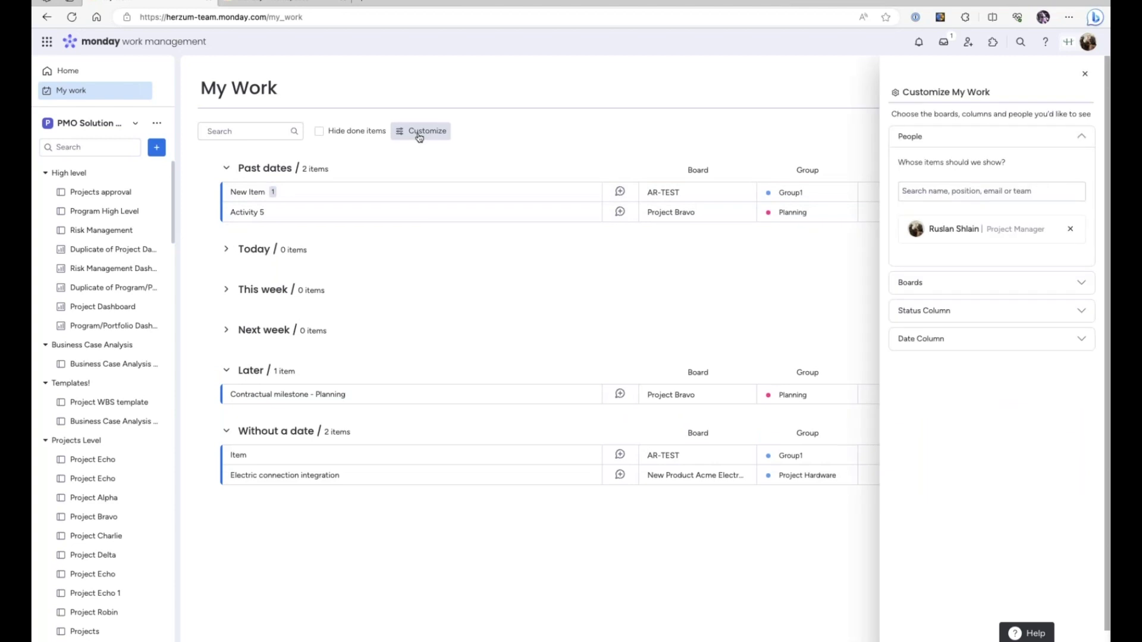
{"action": "left_click", "coordinate": [1045, 283]}
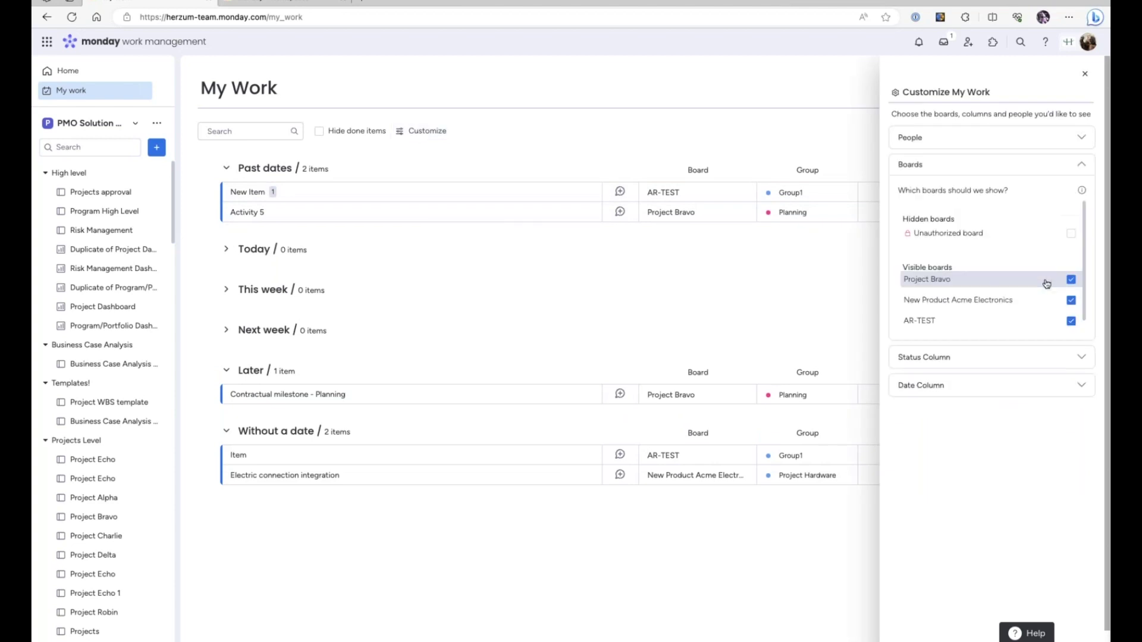
{"action": "left_click", "coordinate": [1020, 358]}
{"action": "left_click", "coordinate": [1004, 572]}
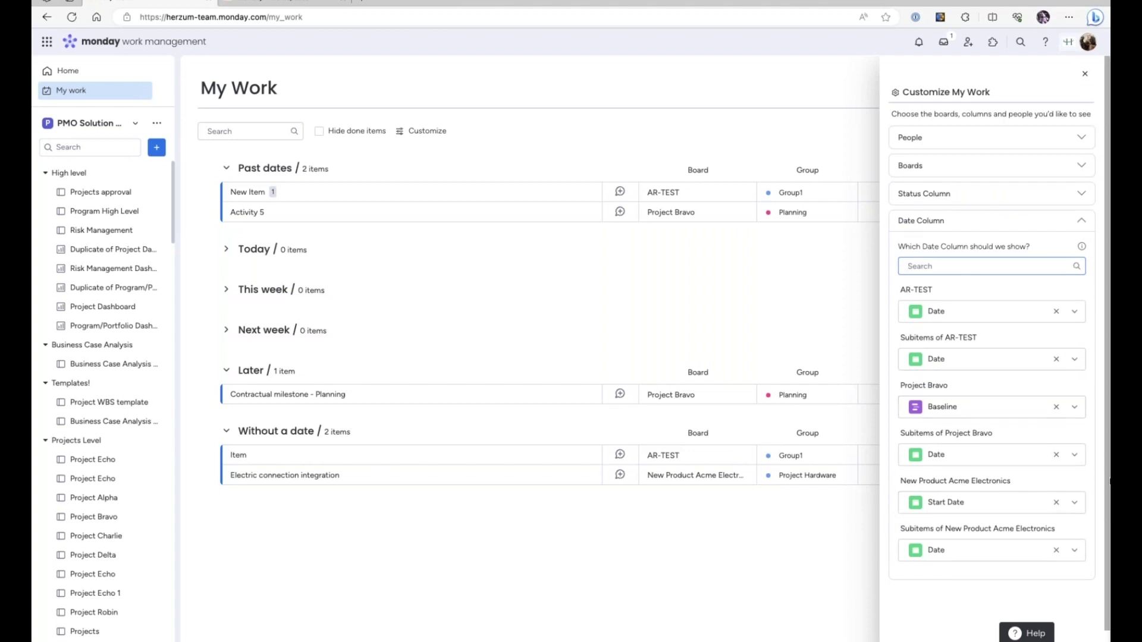
{"action": "left_click", "coordinate": [1084, 73]}
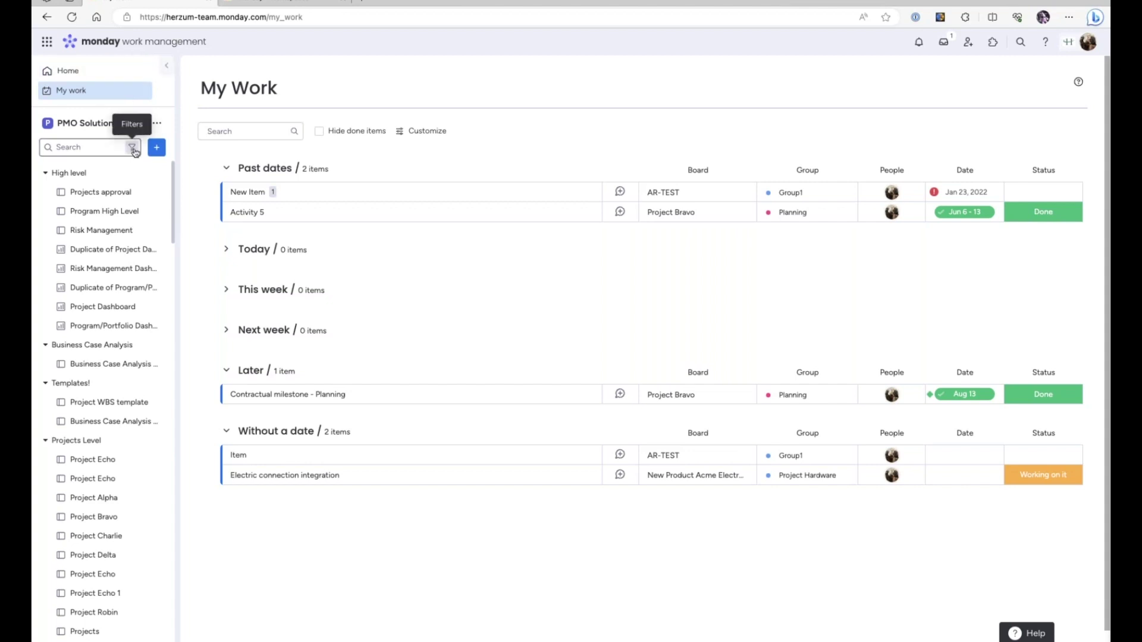
Look through the workspace list and the full Browse all workspaces overview, and close it without switching workspace.
{"action": "left_click", "coordinate": [138, 124]}
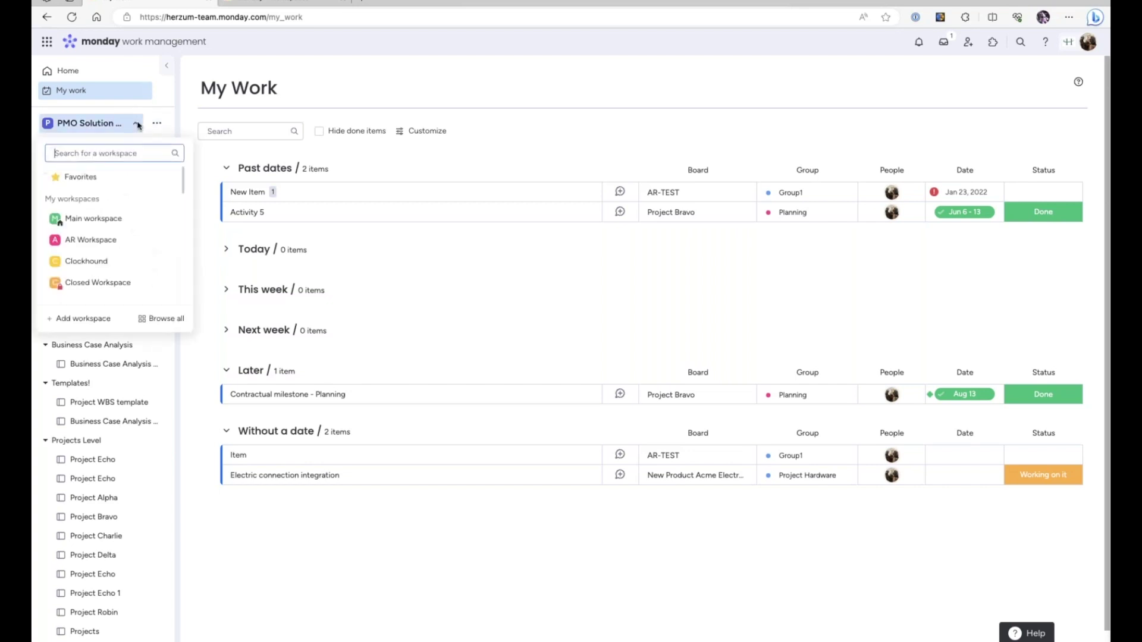
{"action": "scroll", "coordinate": [126, 221], "scroll_direction": "down", "scroll_amount": 3}
{"action": "scroll", "coordinate": [125, 222], "scroll_direction": "down", "scroll_amount": 2}
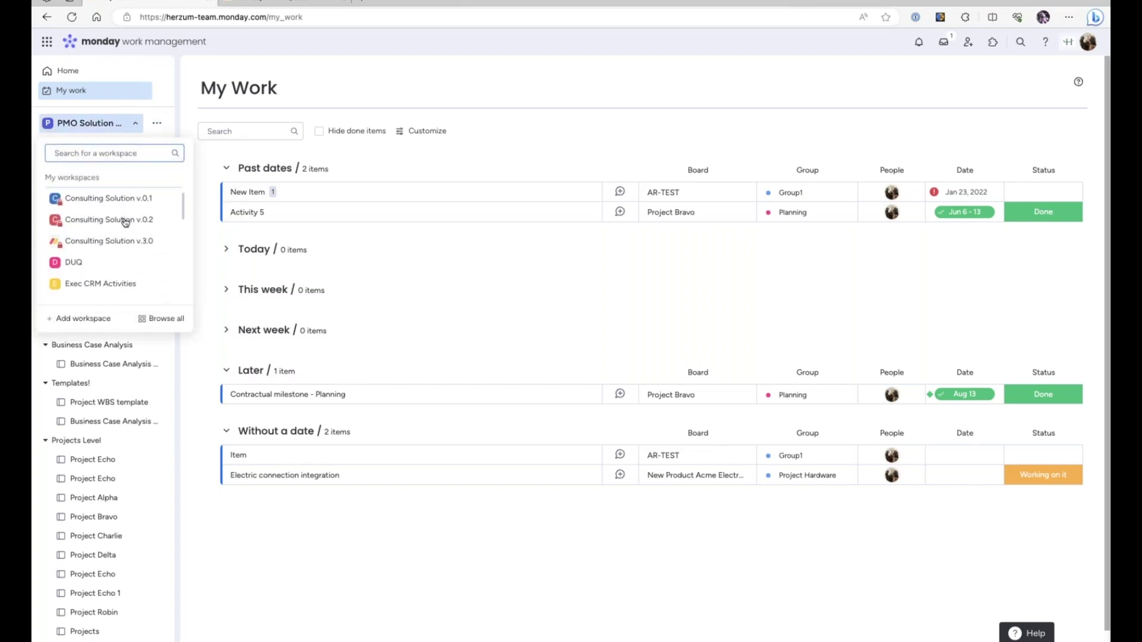
{"action": "left_click", "coordinate": [159, 319]}
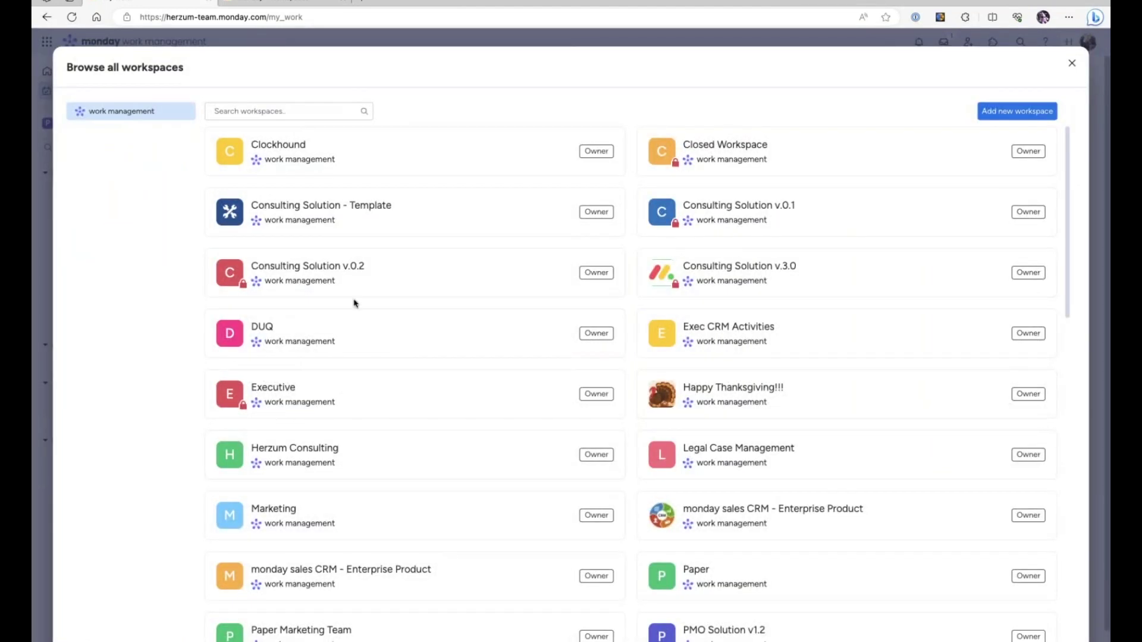
{"action": "scroll", "coordinate": [452, 342], "scroll_direction": "down", "scroll_amount": 5}
{"action": "scroll", "coordinate": [242, 530], "scroll_direction": "up", "scroll_amount": 2}
{"action": "scroll", "coordinate": [882, 194], "scroll_direction": "up", "scroll_amount": 3}
{"action": "left_click", "coordinate": [1072, 64]}
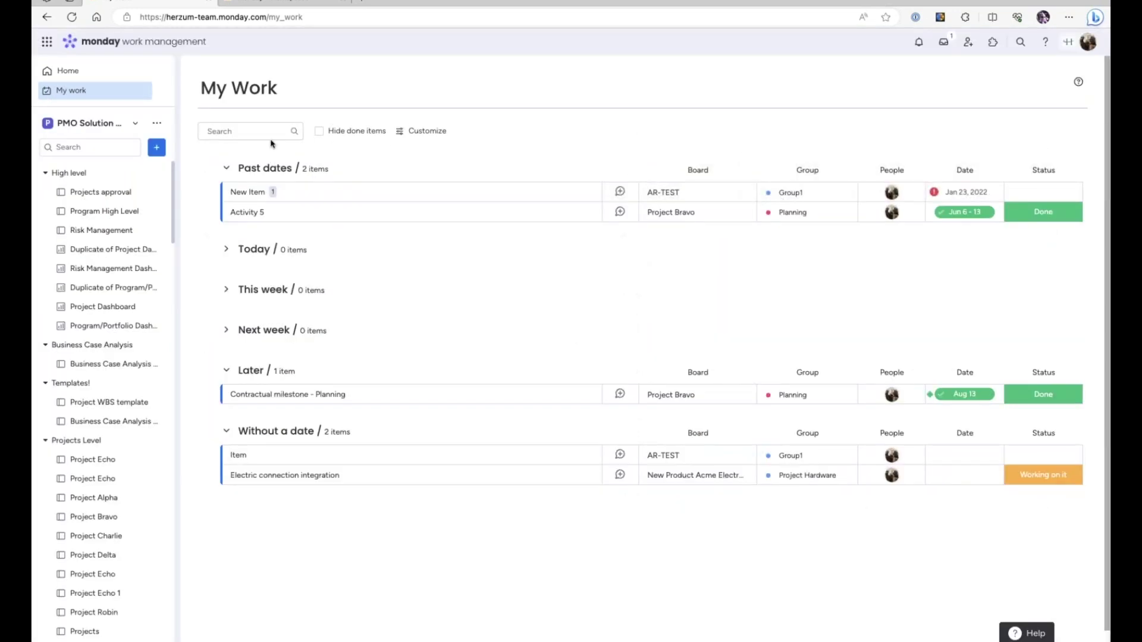
View the list of installed products and close it again.
{"action": "left_click", "coordinate": [48, 45]}
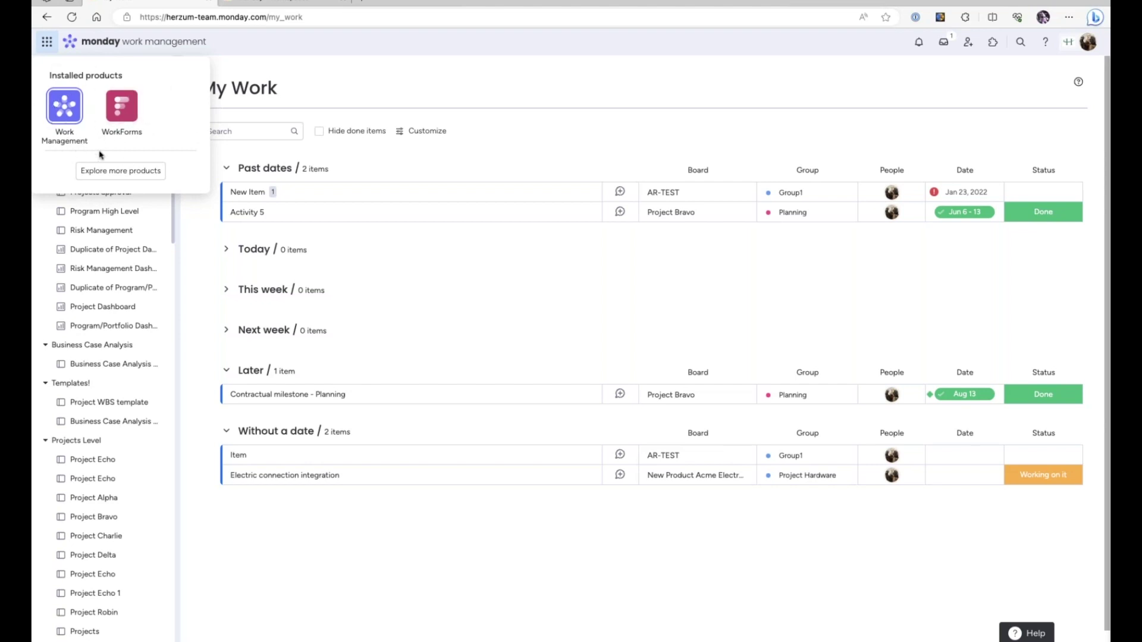
{"action": "left_click", "coordinate": [336, 94]}
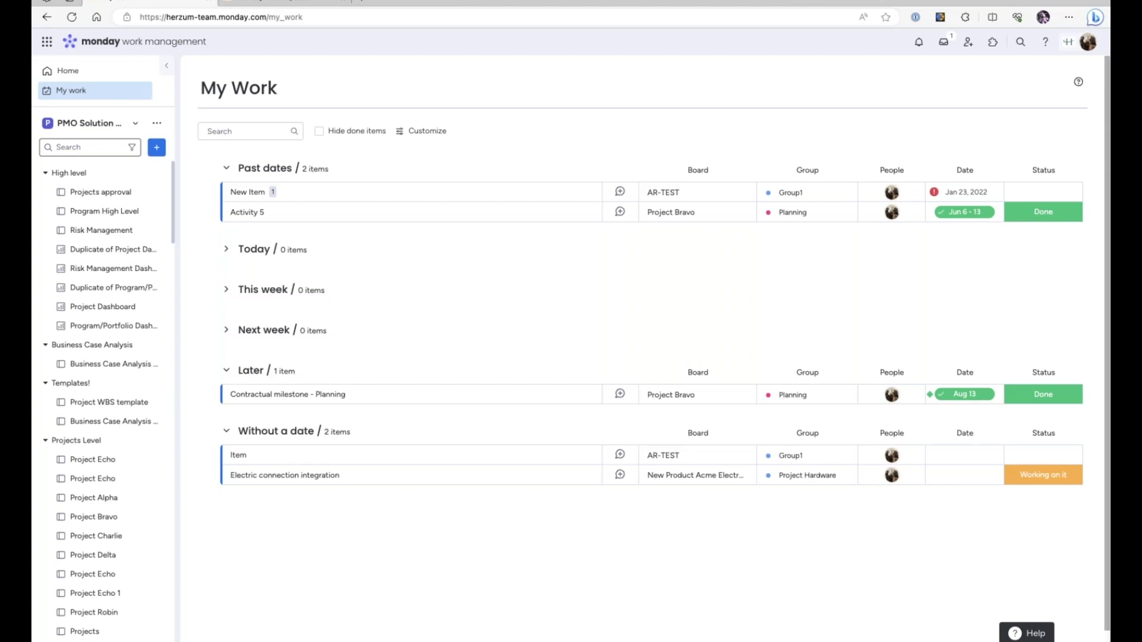
Open the Program/Portfolio Dashboard and review which boards are connected to it, leaving the selection unchanged.
{"action": "left_click", "coordinate": [109, 327]}
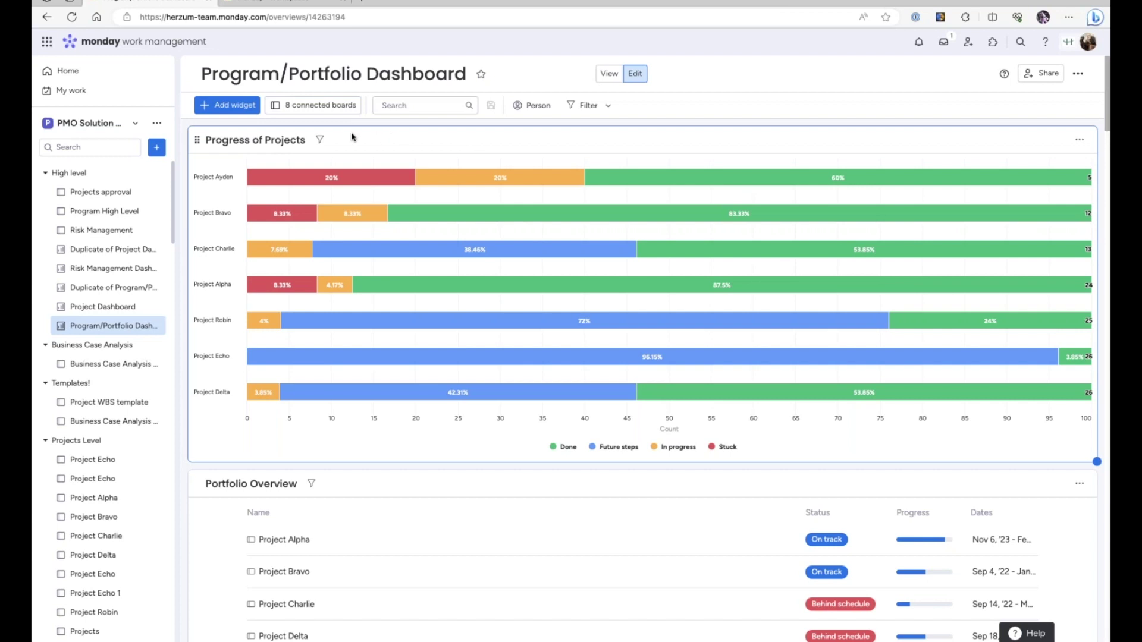
{"action": "left_click", "coordinate": [326, 107]}
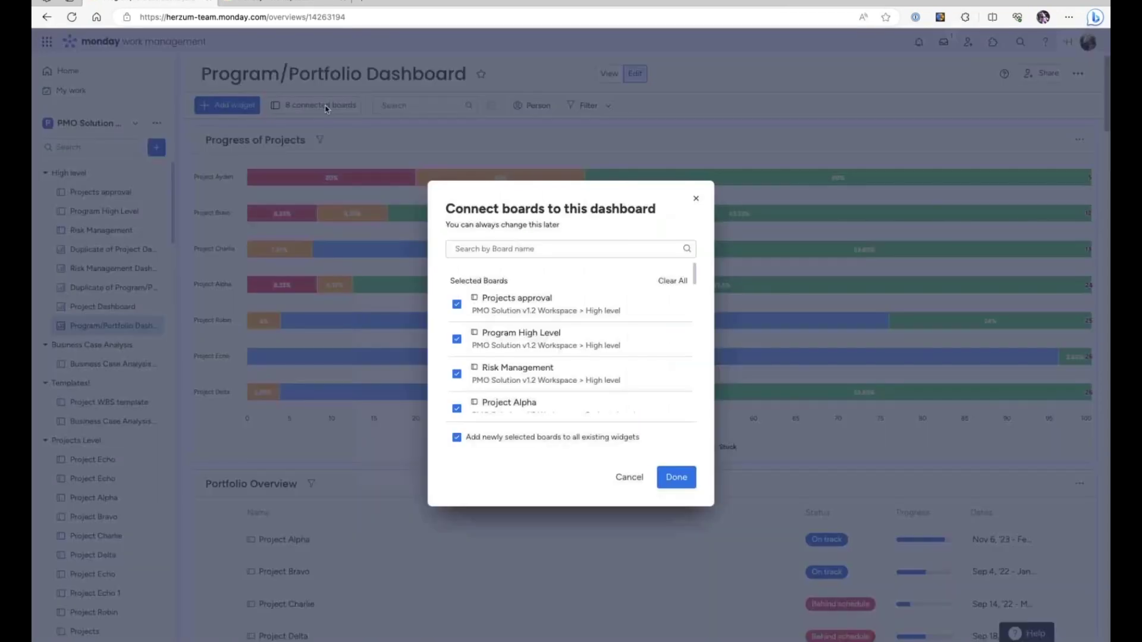
{"action": "scroll", "coordinate": [555, 333], "scroll_direction": "down", "scroll_amount": 2}
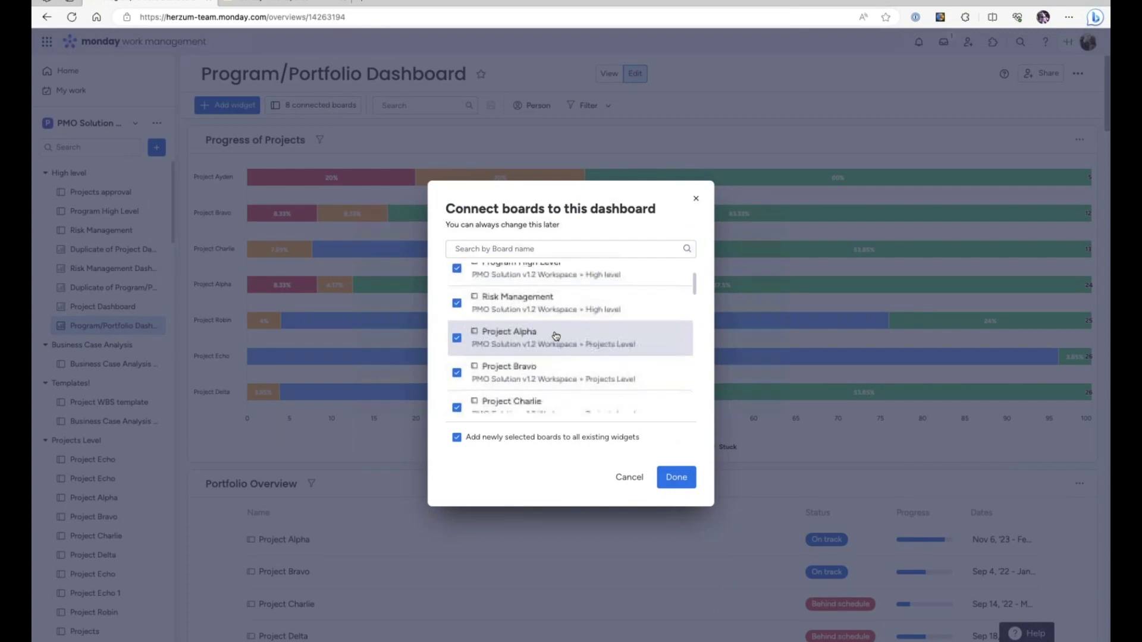
{"action": "scroll", "coordinate": [555, 336], "scroll_direction": "up", "scroll_amount": 2}
{"action": "scroll", "coordinate": [555, 334], "scroll_direction": "down", "scroll_amount": 1}
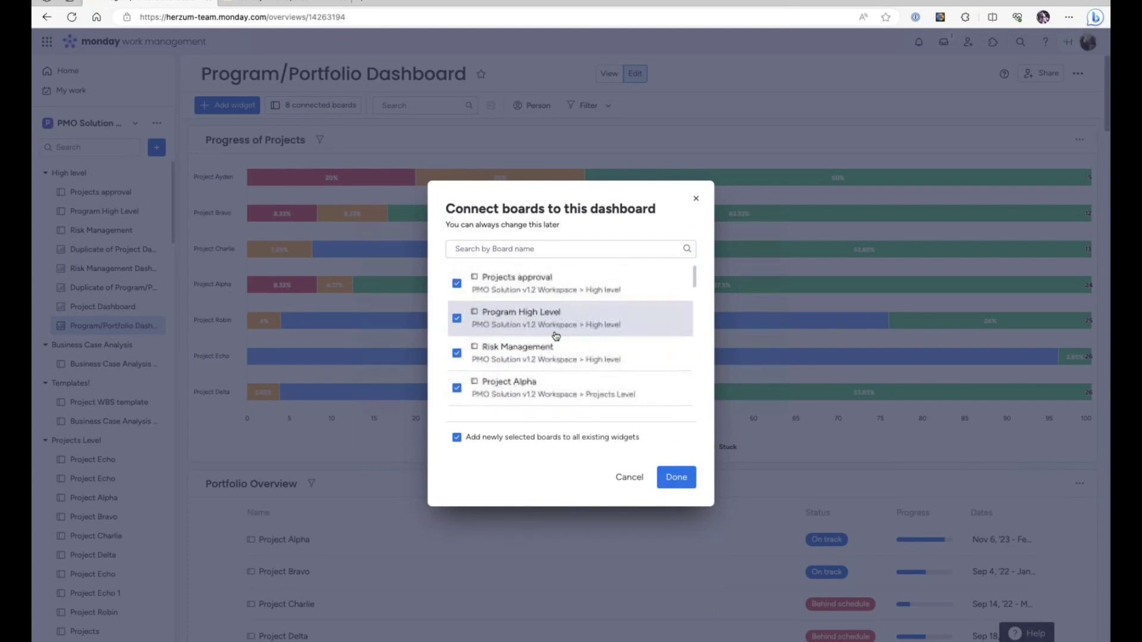
{"action": "scroll", "coordinate": [567, 280], "scroll_direction": "down", "scroll_amount": 1}
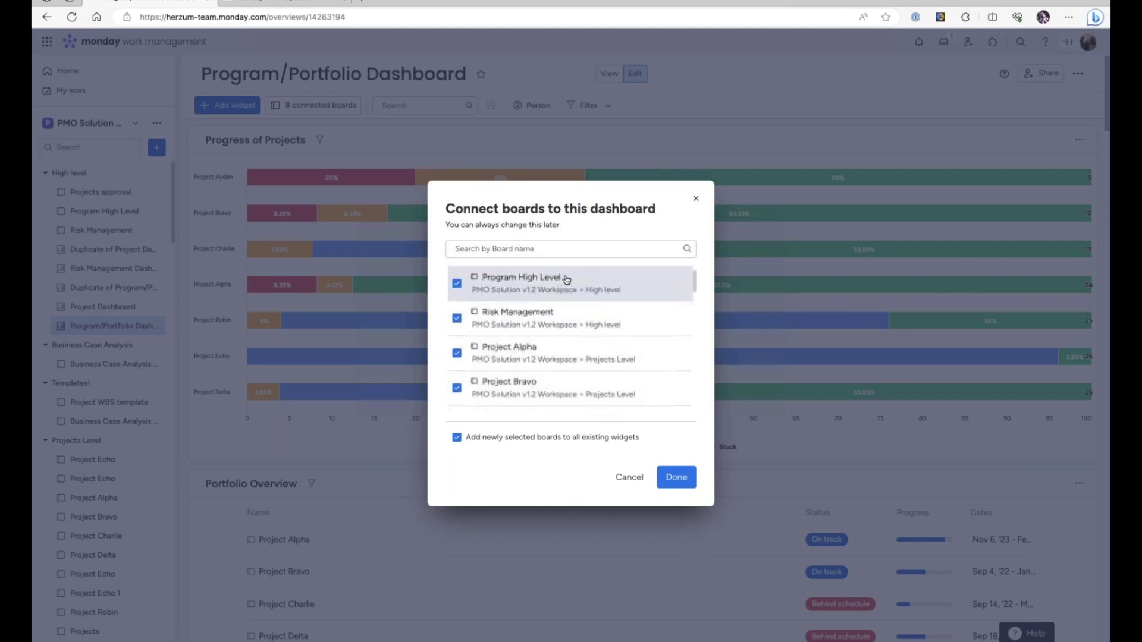
{"action": "scroll", "coordinate": [567, 280], "scroll_direction": "down", "scroll_amount": 3}
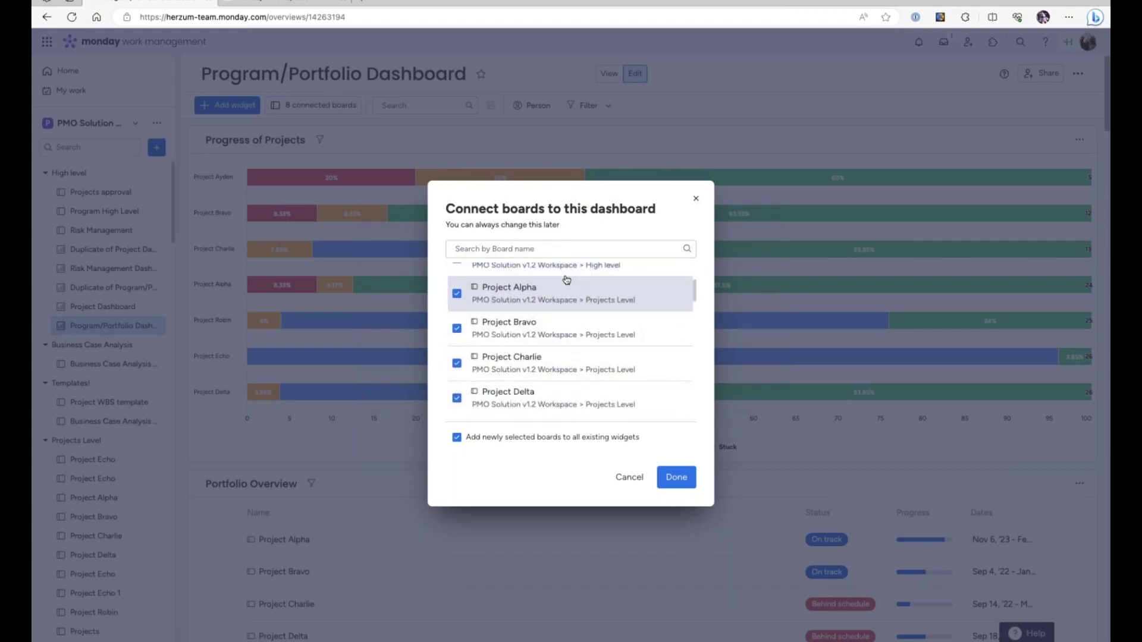
{"action": "scroll", "coordinate": [567, 280], "scroll_direction": "down", "scroll_amount": 1}
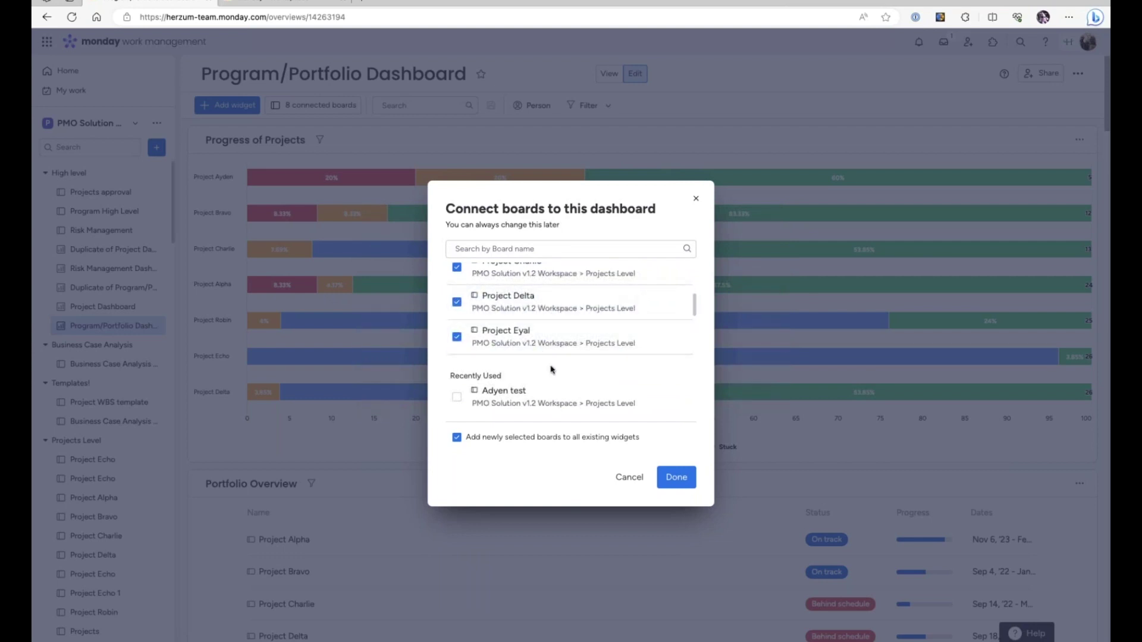
{"action": "left_click", "coordinate": [695, 198]}
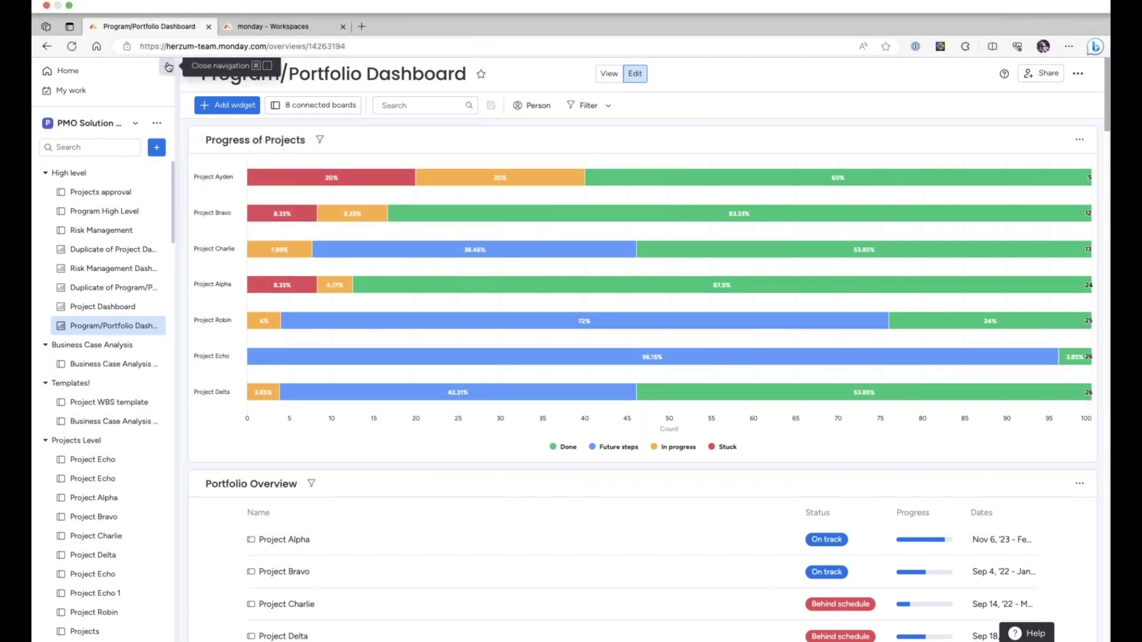
Collapse the navigation pane, drill down into Project Ayden's In progress segment of the Progress of Projects chart, review the underlying items and close the drill-down.
{"action": "left_click", "coordinate": [168, 67]}
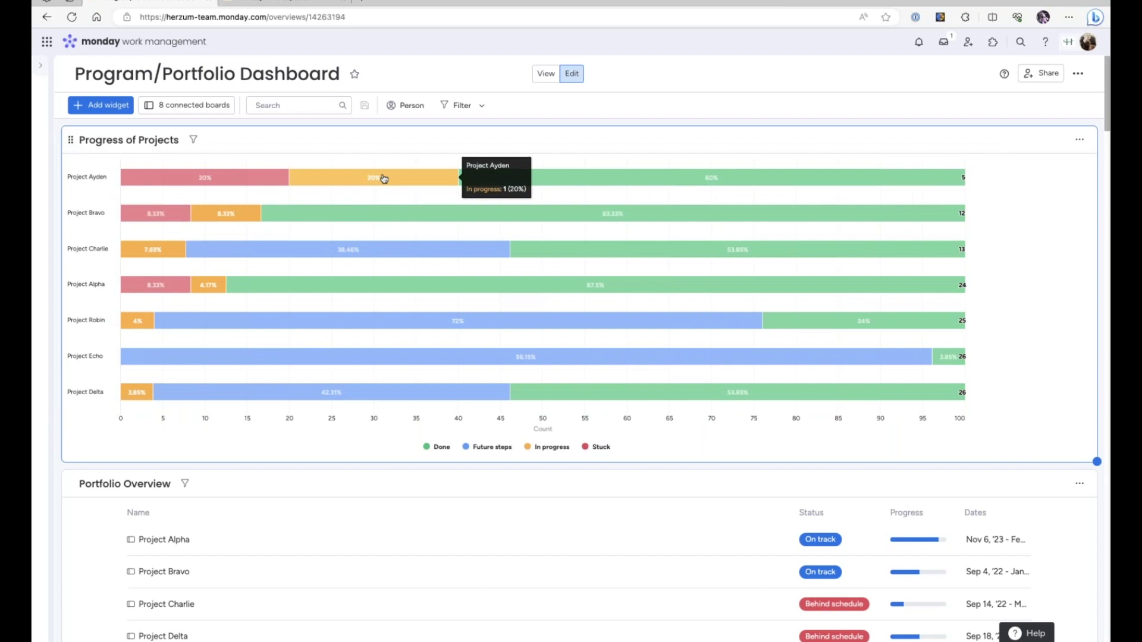
{"action": "left_click", "coordinate": [384, 179]}
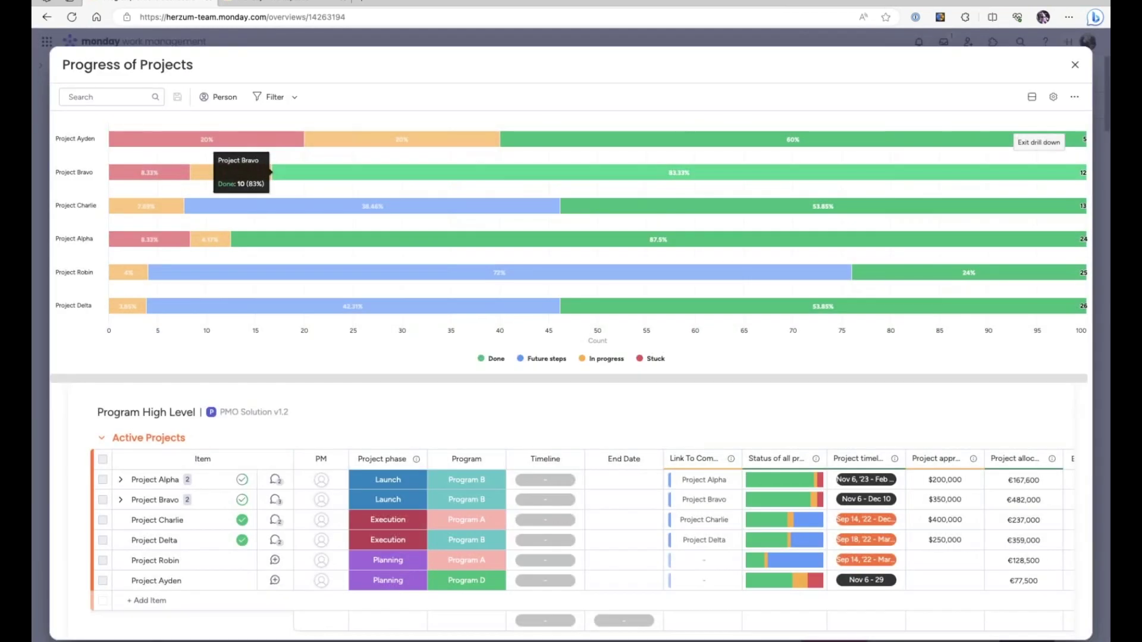
{"action": "scroll", "coordinate": [433, 570], "scroll_direction": "down", "scroll_amount": 2}
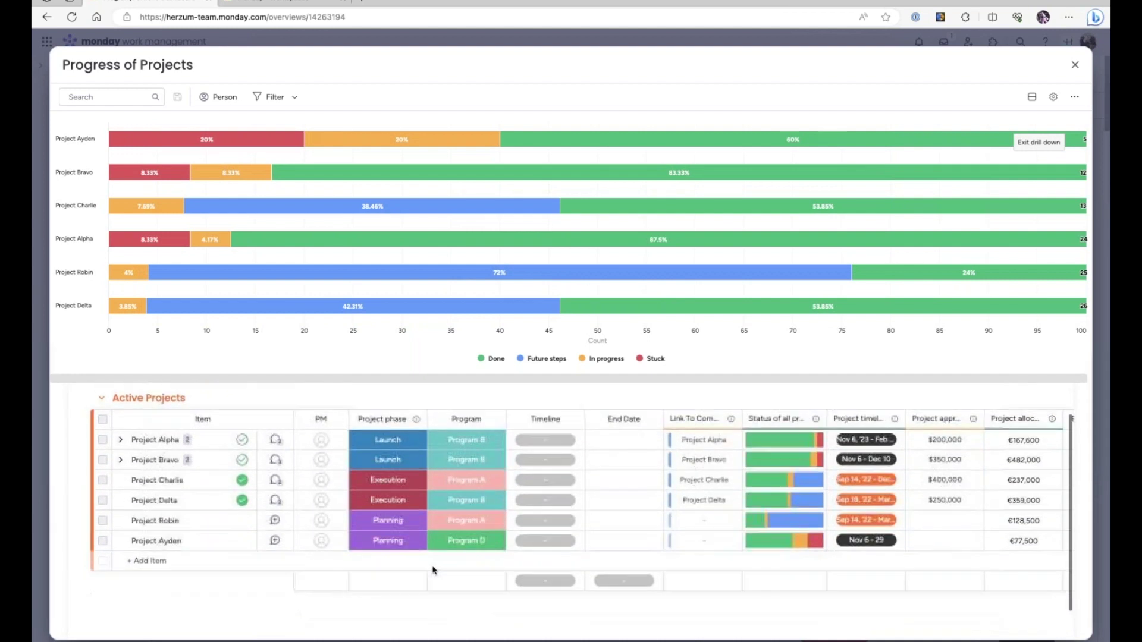
{"action": "scroll", "coordinate": [433, 570], "scroll_direction": "up", "scroll_amount": 2}
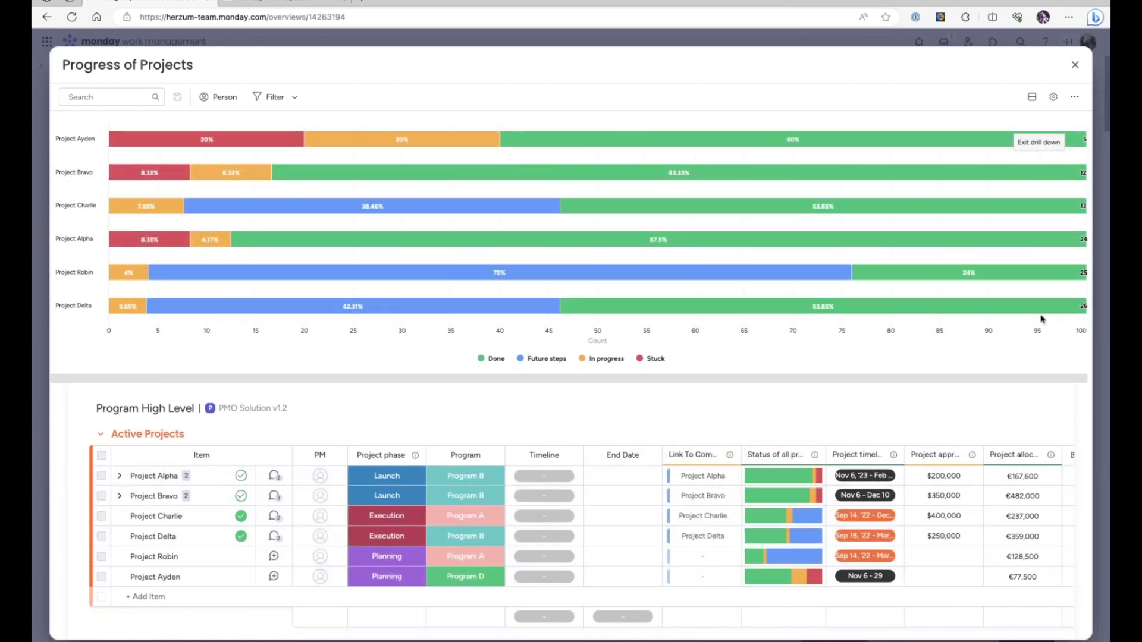
{"action": "left_click", "coordinate": [1076, 66]}
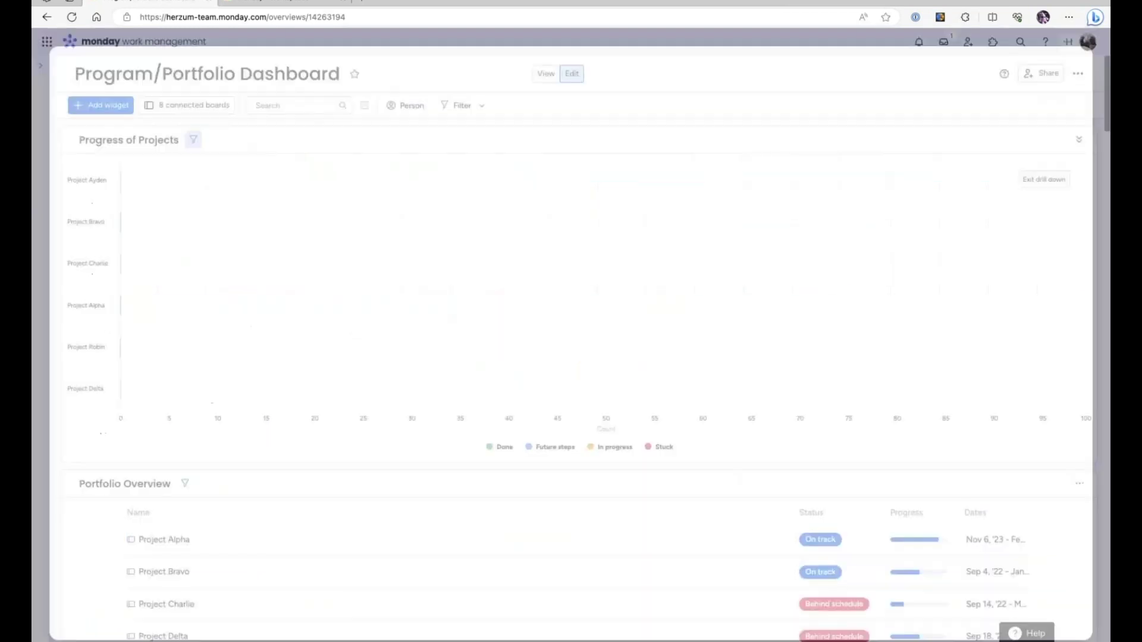
Examine the project statuses and progress in the dashboard's Portfolio Overview widget.
{"action": "scroll", "coordinate": [449, 378], "scroll_direction": "down", "scroll_amount": 5}
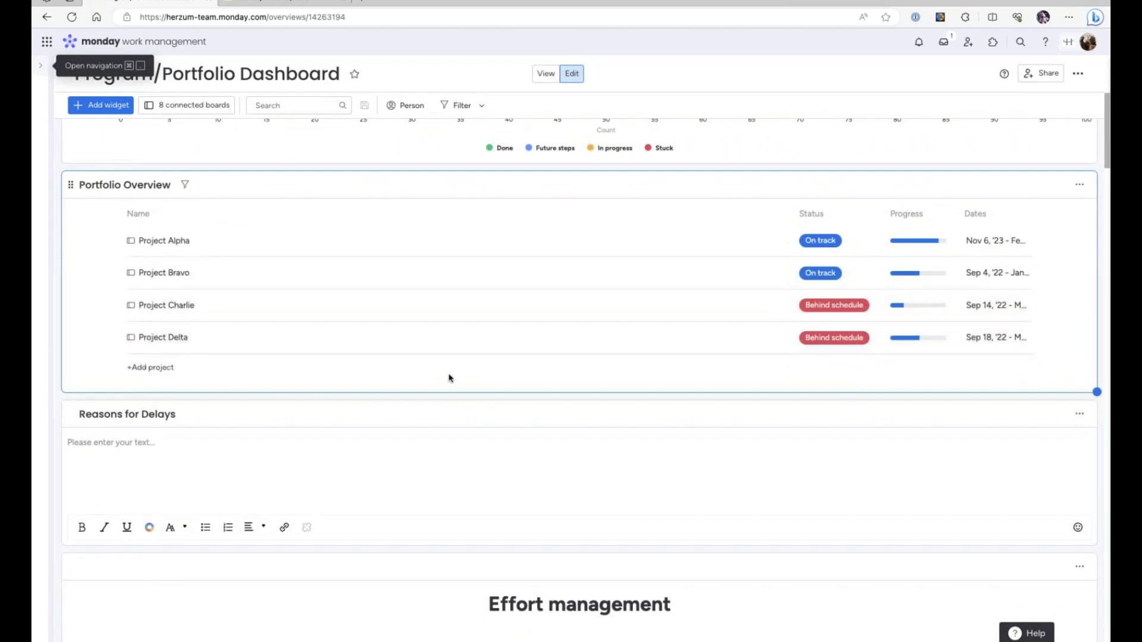
{"action": "scroll", "coordinate": [449, 378], "scroll_direction": "down", "scroll_amount": 1}
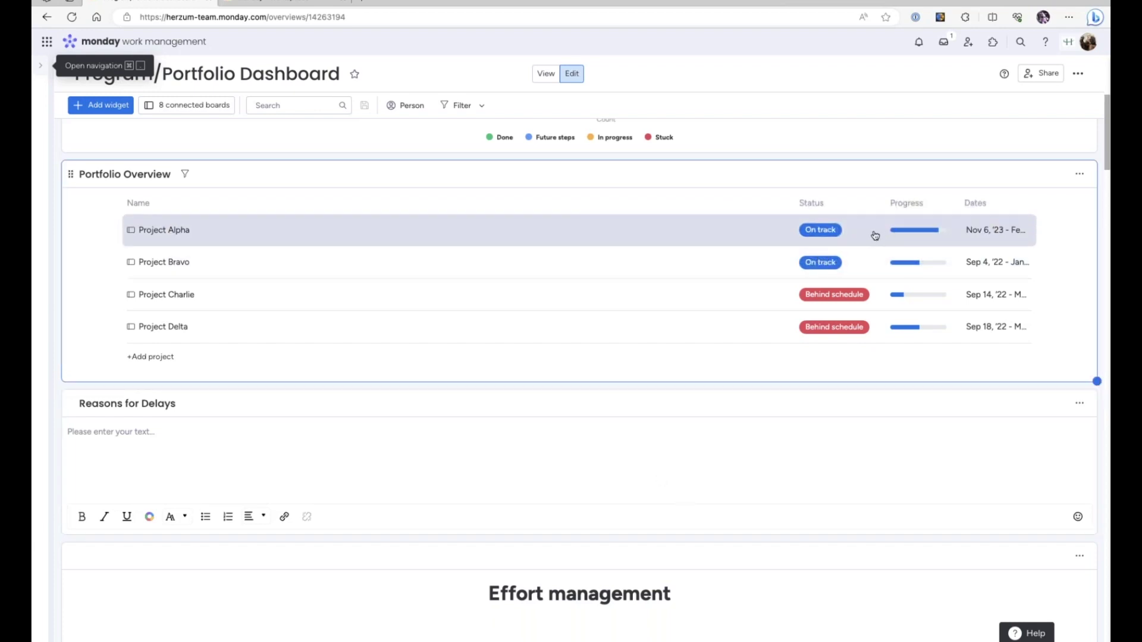
{"action": "mouse_move", "coordinate": [911, 232]}
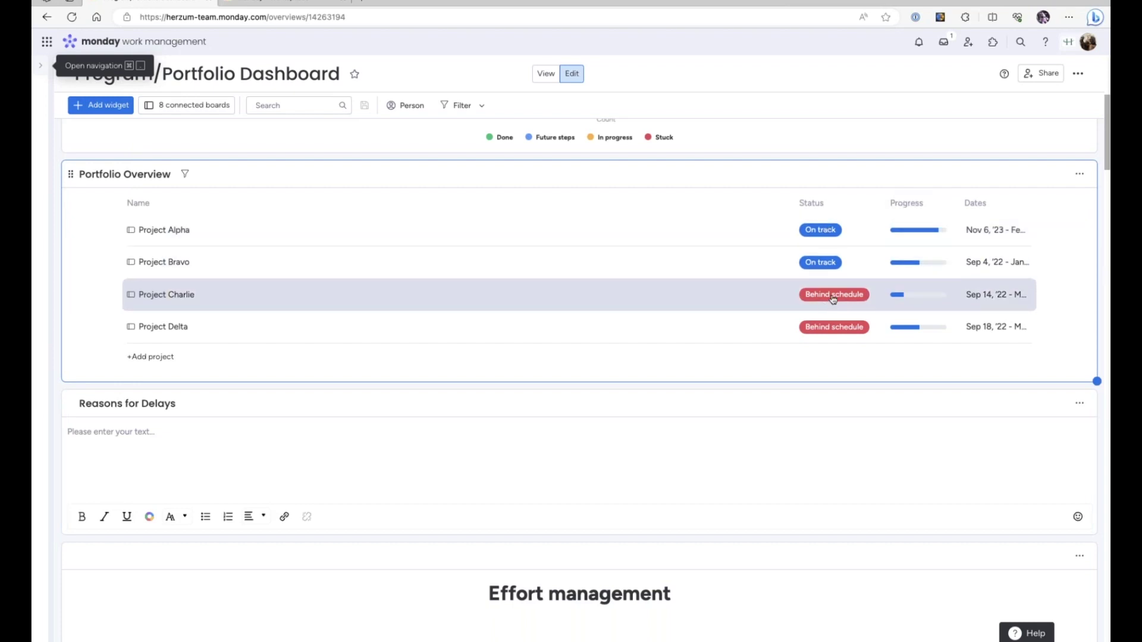
Open the Project Delta board from the Portfolio Overview and review its activities from Planning through Closure.
{"action": "left_click", "coordinate": [836, 336]}
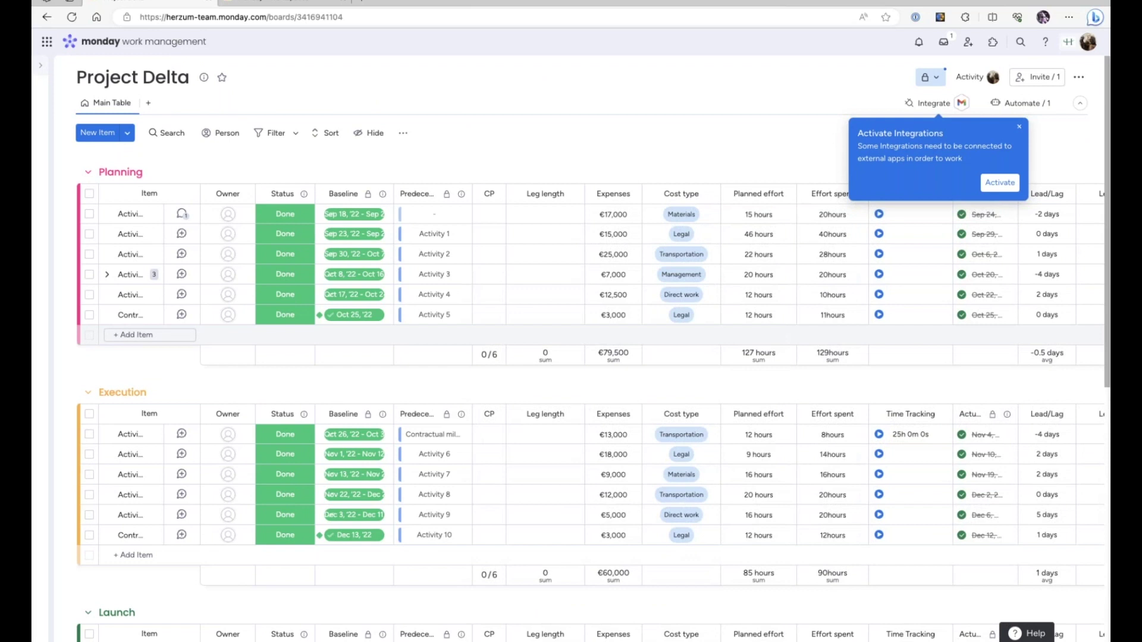
{"action": "scroll", "coordinate": [836, 336], "scroll_direction": "down", "scroll_amount": 3}
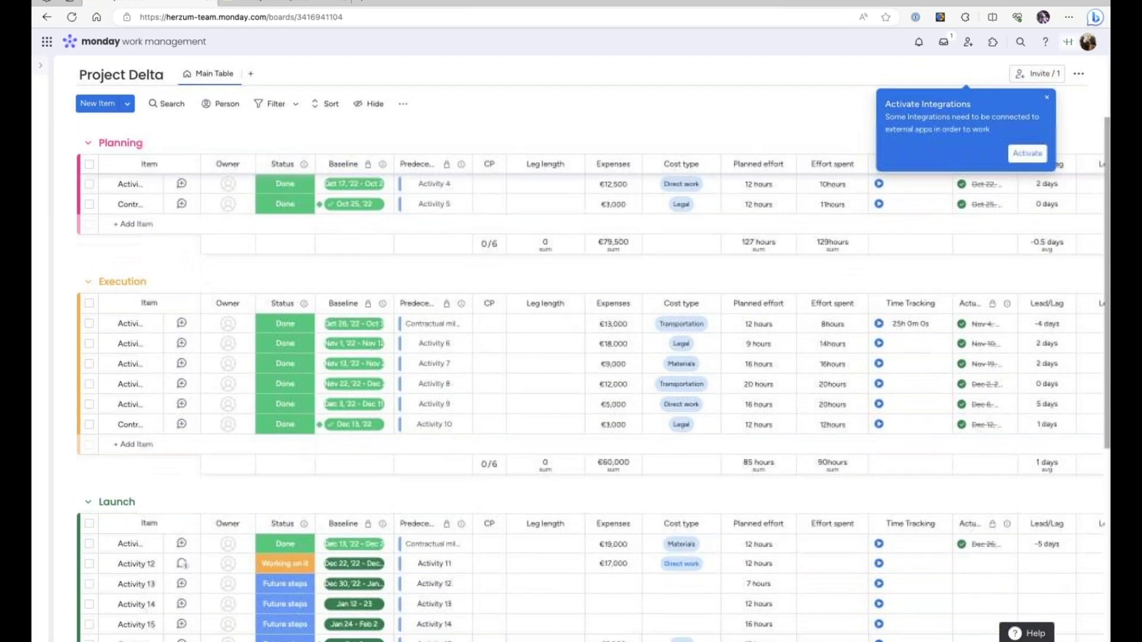
{"action": "scroll", "coordinate": [836, 335], "scroll_direction": "down", "scroll_amount": 3}
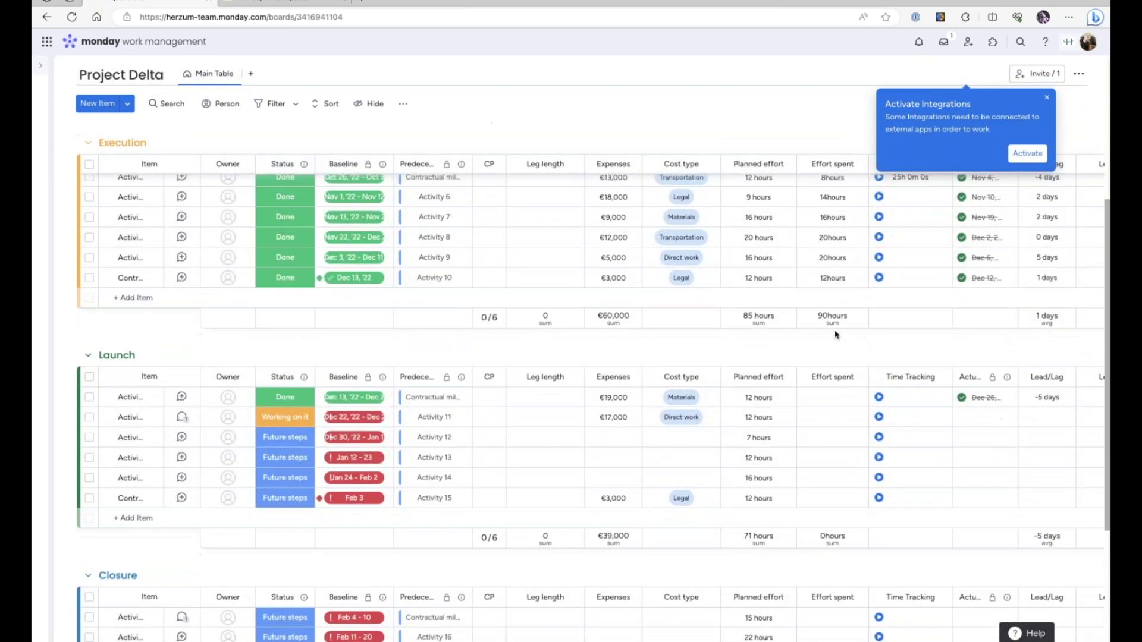
{"action": "scroll", "coordinate": [837, 334], "scroll_direction": "down", "scroll_amount": 1}
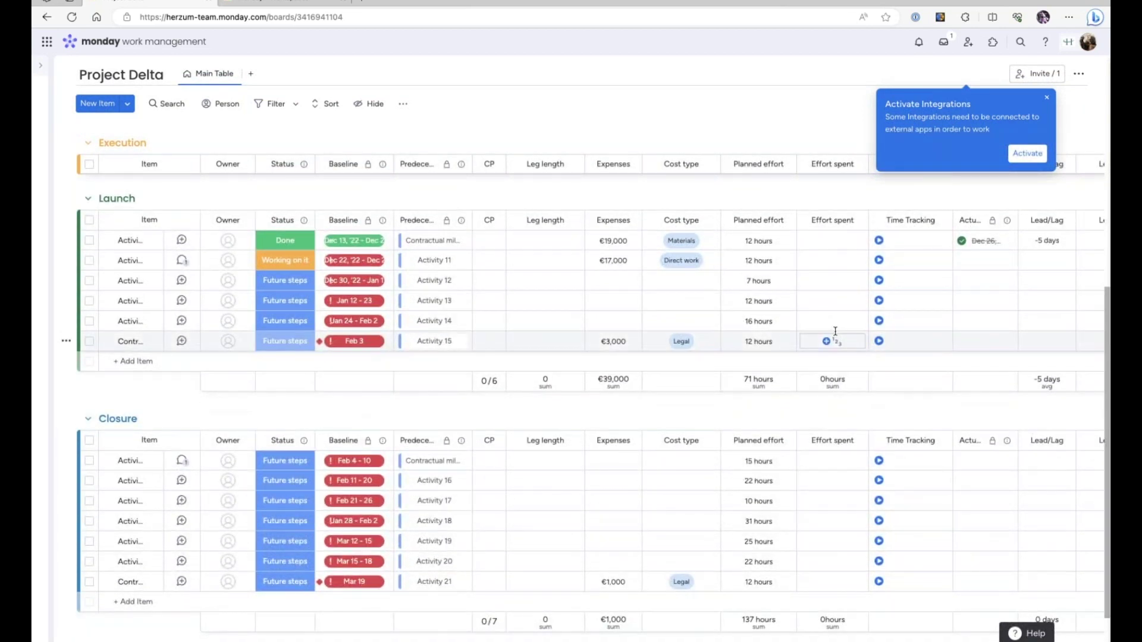
Return to the Program/Portfolio Dashboard and examine Project Alpha's effort by status in the Effort breakdown chart.
{"action": "left_click", "coordinate": [1046, 97]}
{"action": "left_click", "coordinate": [46, 17]}
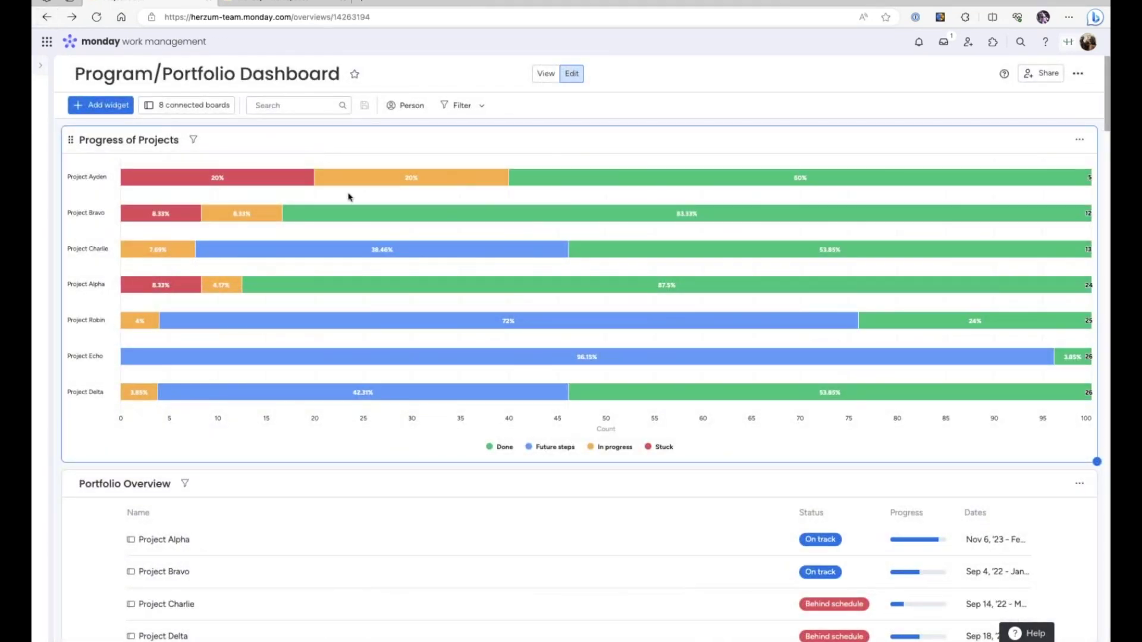
{"action": "scroll", "coordinate": [893, 327], "scroll_direction": "down", "scroll_amount": 6}
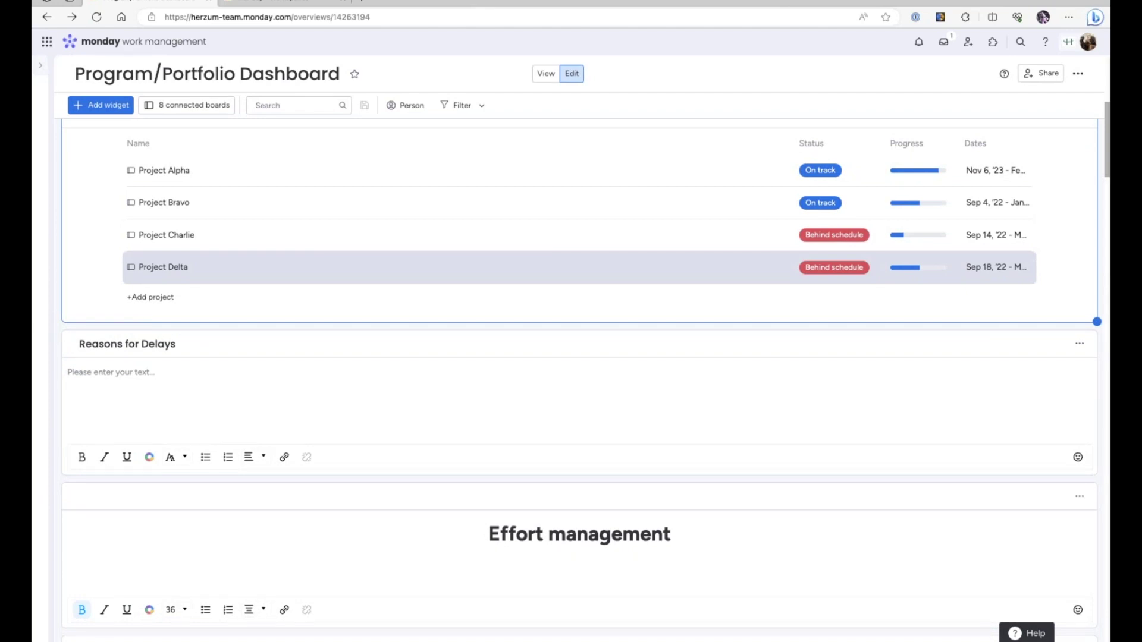
{"action": "scroll", "coordinate": [581, 267], "scroll_direction": "down", "scroll_amount": 4}
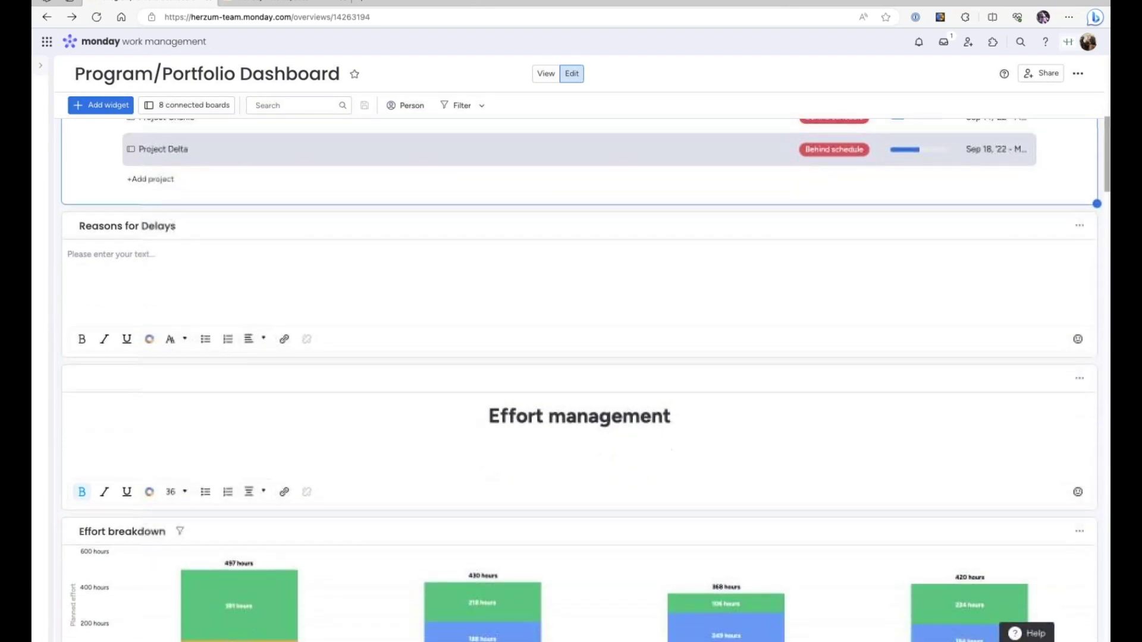
{"action": "scroll", "coordinate": [582, 381], "scroll_direction": "down", "scroll_amount": 3}
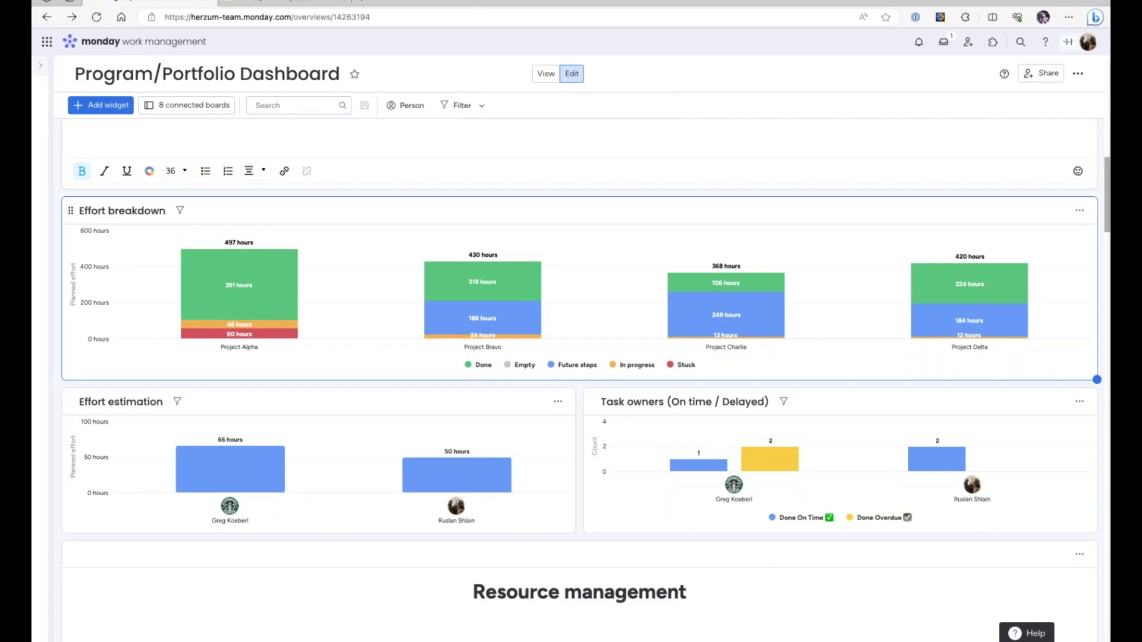
{"action": "mouse_move", "coordinate": [247, 272]}
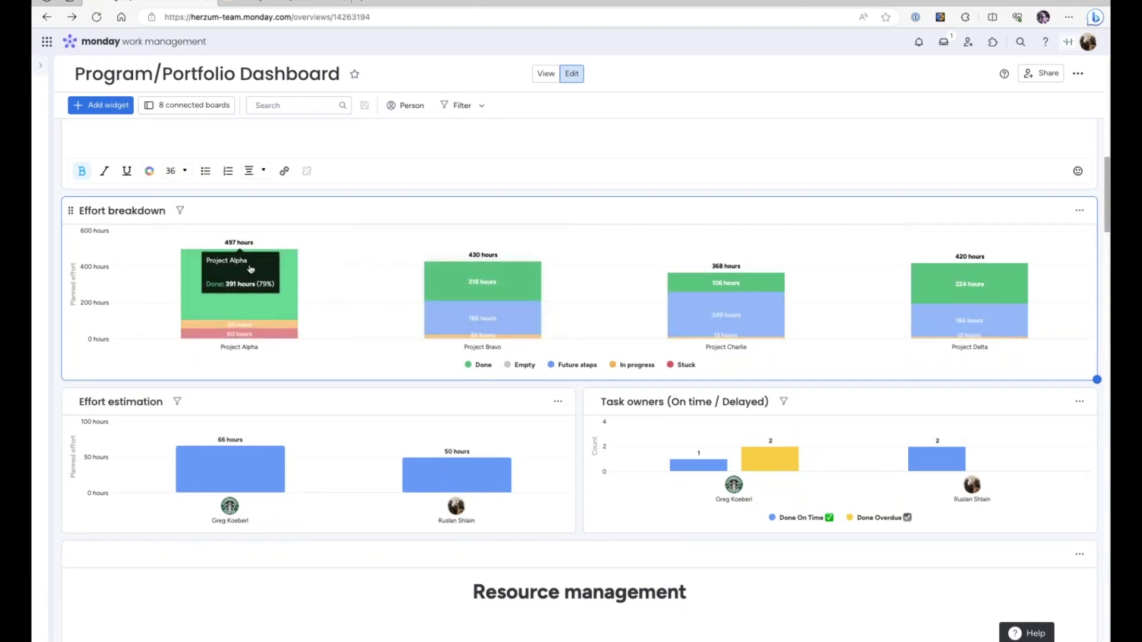
{"action": "mouse_move", "coordinate": [242, 327]}
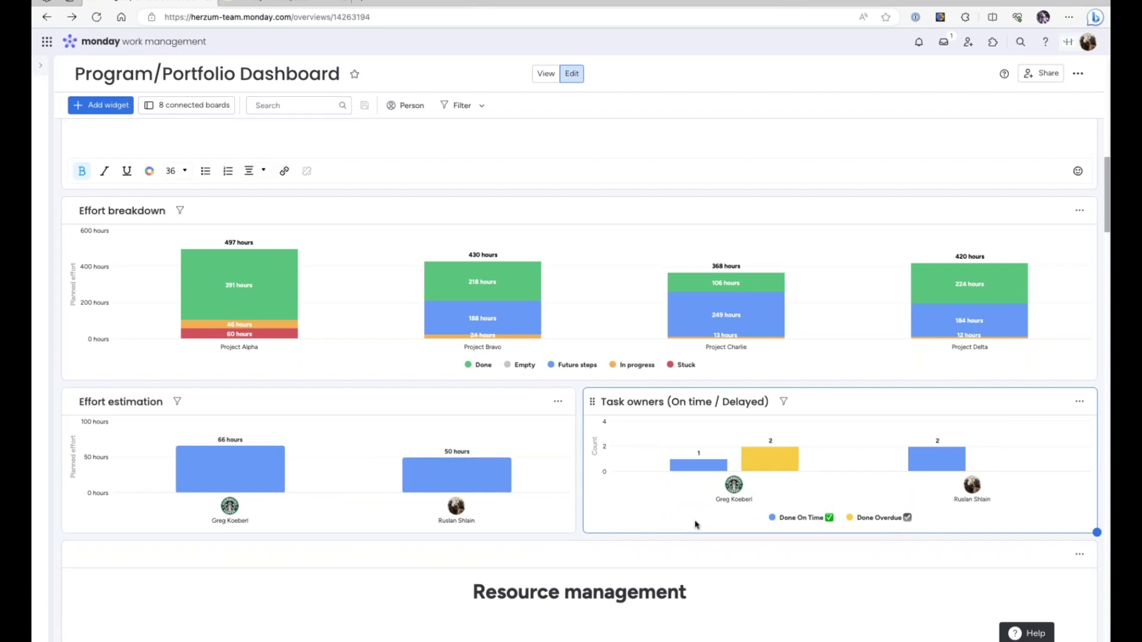
Compare each owner's on-time and overdue completed tasks in the Task owners (On time / Delayed) chart.
{"action": "mouse_move", "coordinate": [705, 469]}
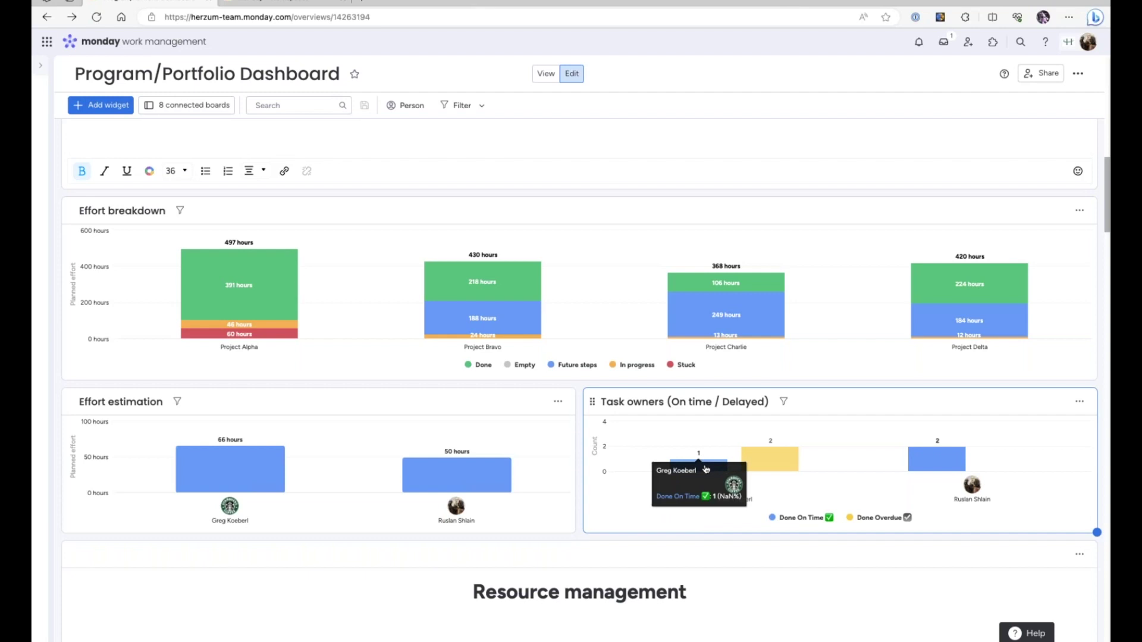
{"action": "mouse_move", "coordinate": [770, 458]}
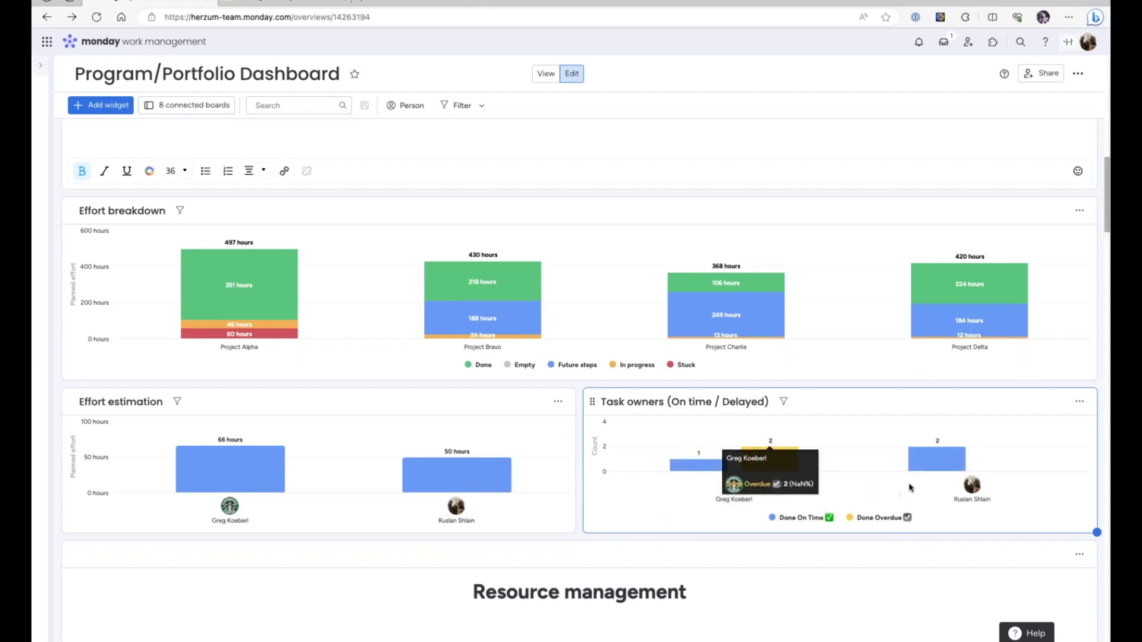
{"action": "mouse_move", "coordinate": [939, 461]}
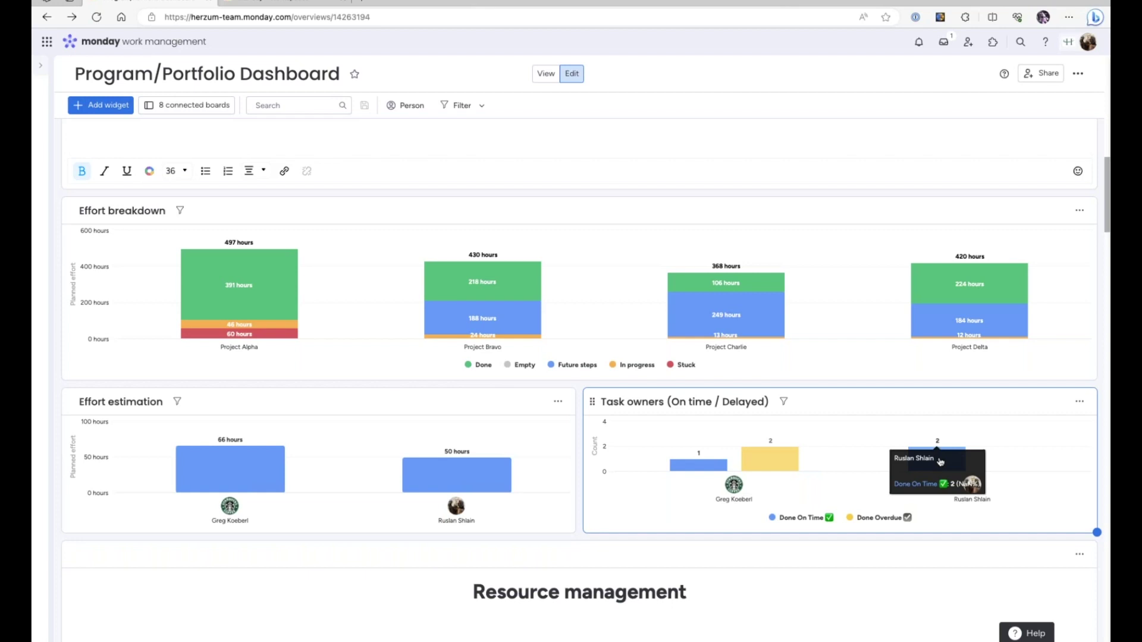
Examine the per-project Workload widget under Resource management, going back week by week to January 2023.
{"action": "scroll", "coordinate": [940, 462], "scroll_direction": "down", "scroll_amount": 5}
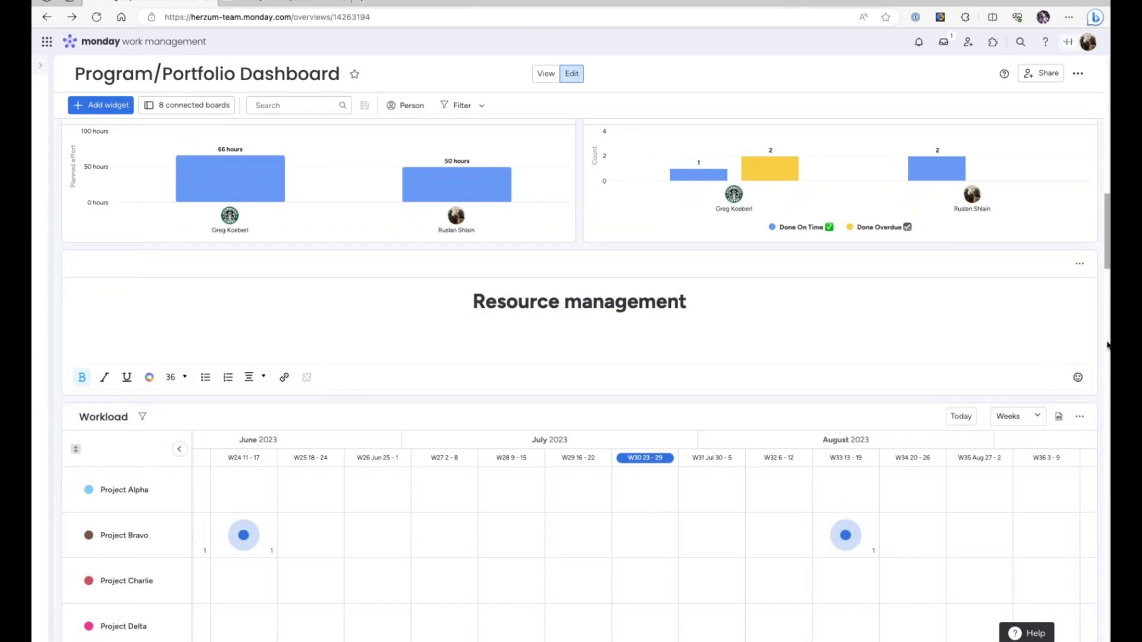
{"action": "scroll", "coordinate": [1106, 370], "scroll_direction": "down", "scroll_amount": 1}
{"action": "scroll", "coordinate": [1106, 370], "scroll_direction": "down", "scroll_amount": 1}
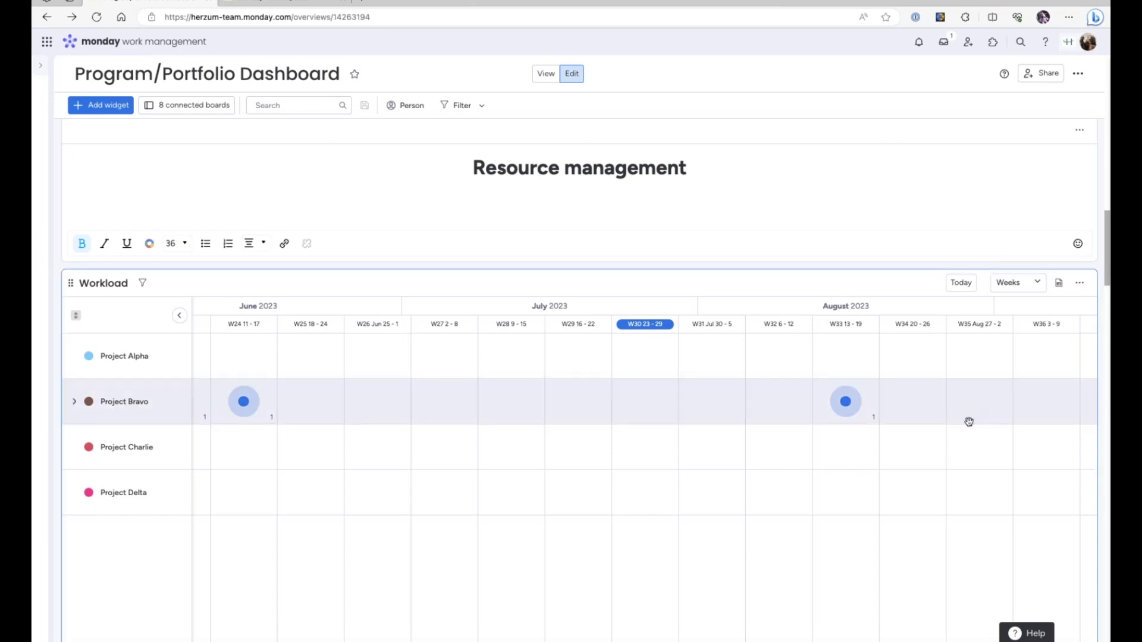
{"action": "scroll", "coordinate": [852, 434], "scroll_direction": "left", "scroll_amount": 5}
{"action": "scroll", "coordinate": [852, 434], "scroll_direction": "left", "scroll_amount": 5}
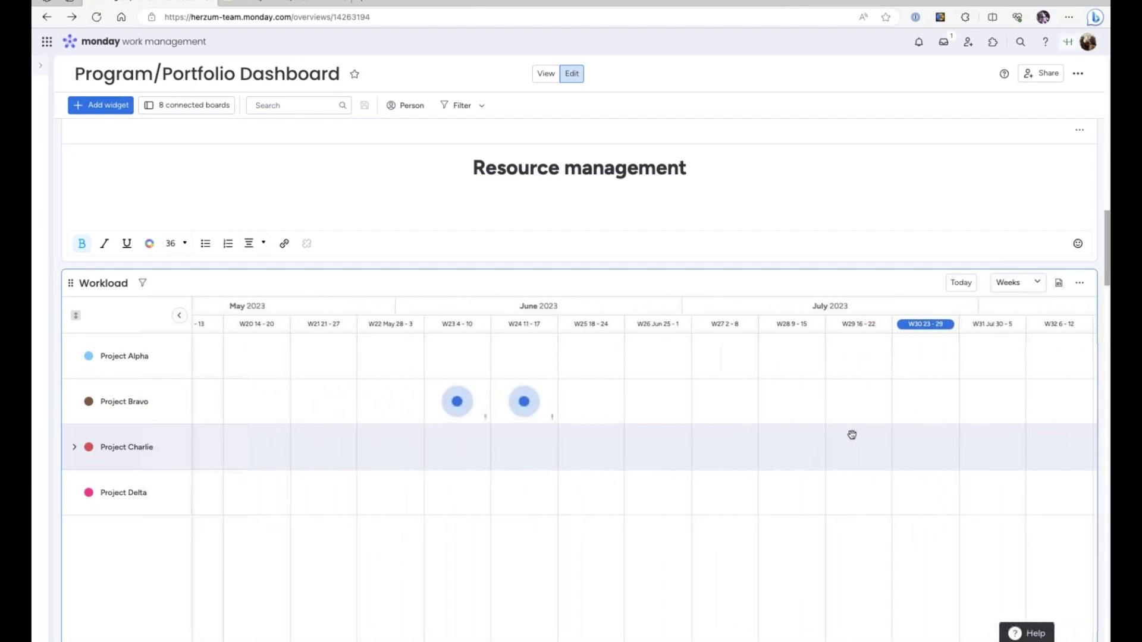
{"action": "scroll", "coordinate": [852, 434], "scroll_direction": "left", "scroll_amount": 8}
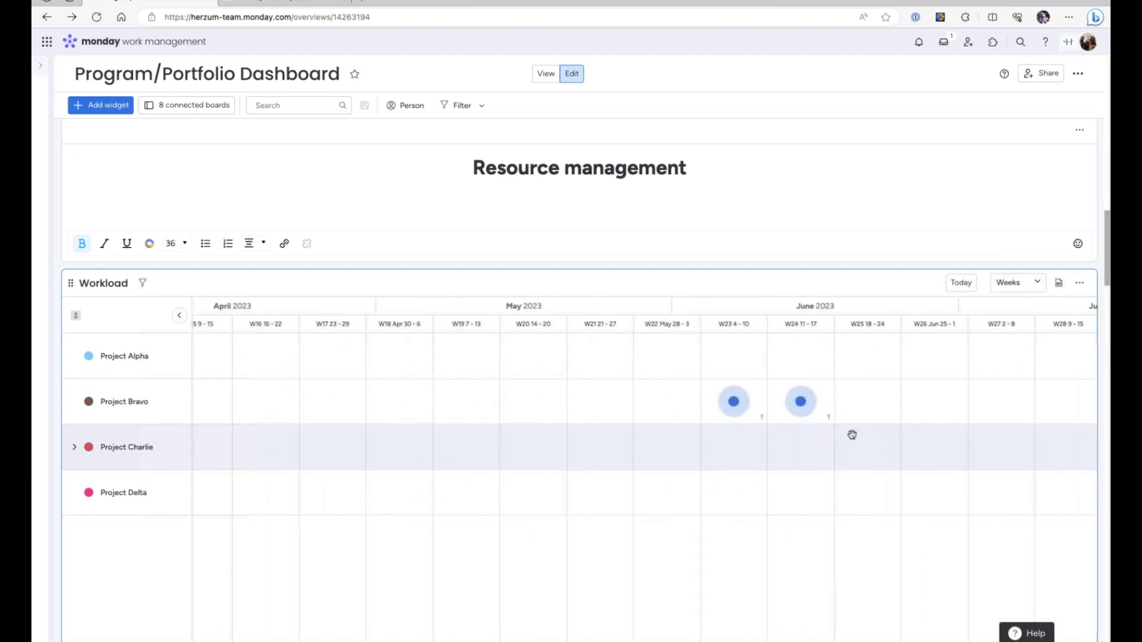
{"action": "scroll", "coordinate": [852, 434], "scroll_direction": "left", "scroll_amount": 3}
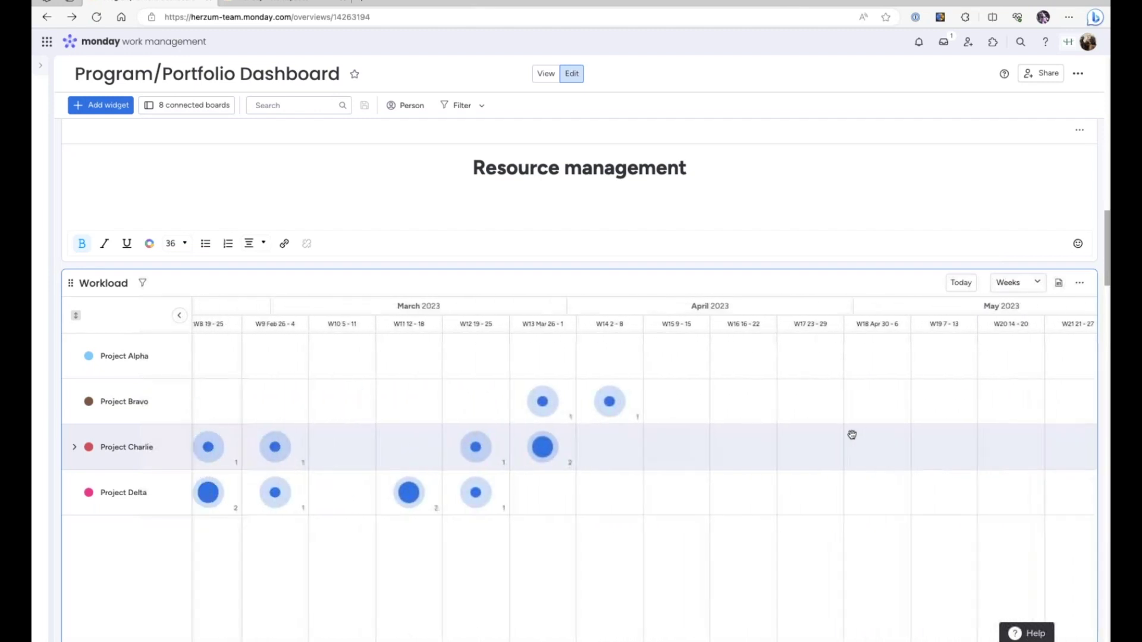
{"action": "scroll", "coordinate": [852, 435], "scroll_direction": "left", "scroll_amount": 4}
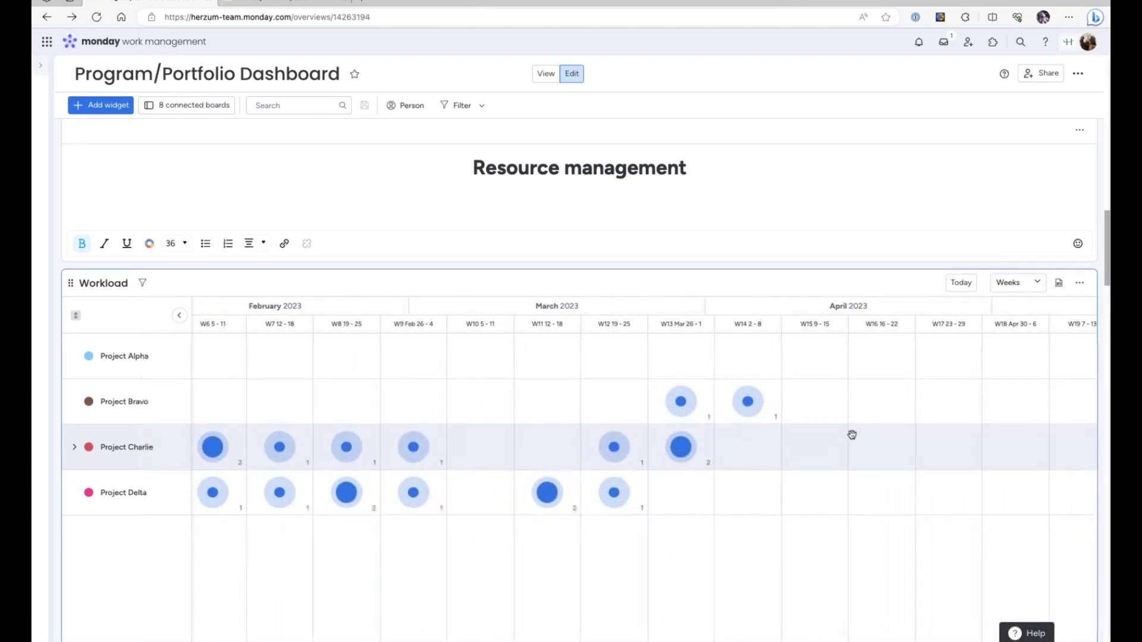
{"action": "scroll", "coordinate": [852, 435], "scroll_direction": "left", "scroll_amount": 1}
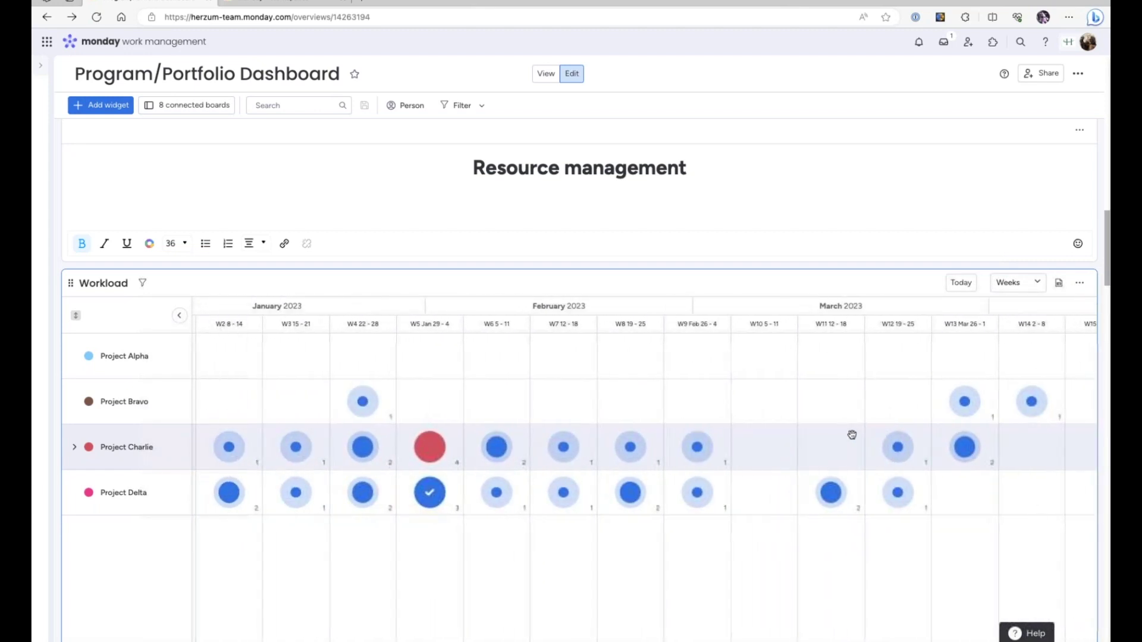
{"action": "scroll", "coordinate": [562, 442], "scroll_direction": "left", "scroll_amount": 2}
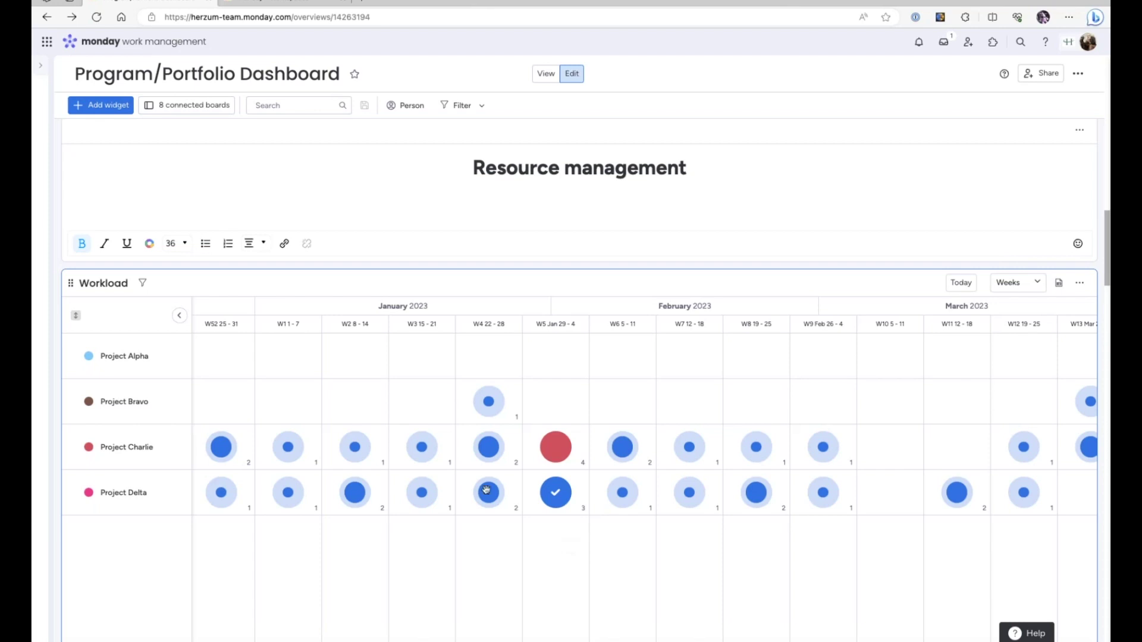
Review the activities behind Project Charlie's workload for weeks W4 and W5, and check Project Delta's W5 workload.
{"action": "left_click", "coordinate": [489, 448]}
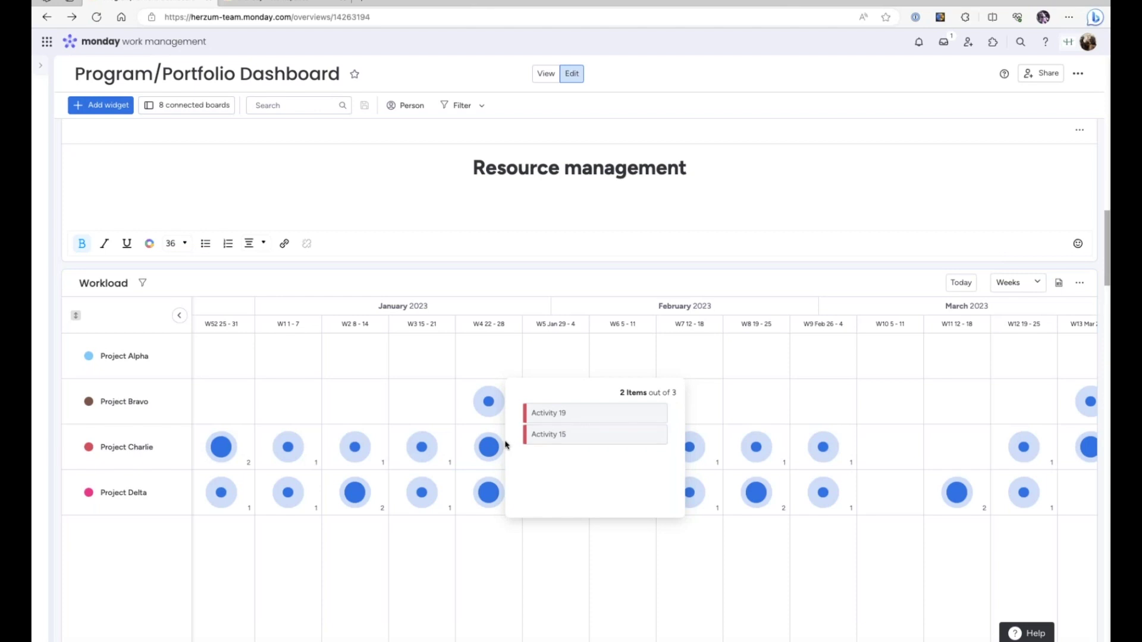
{"action": "left_click", "coordinate": [488, 450]}
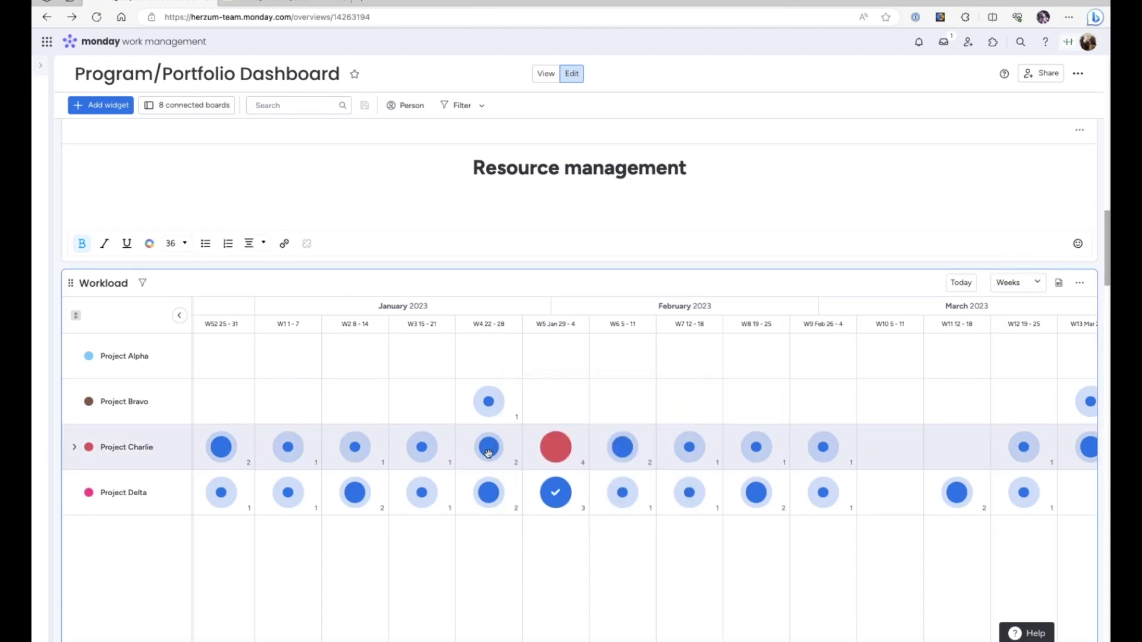
{"action": "mouse_move", "coordinate": [554, 450]}
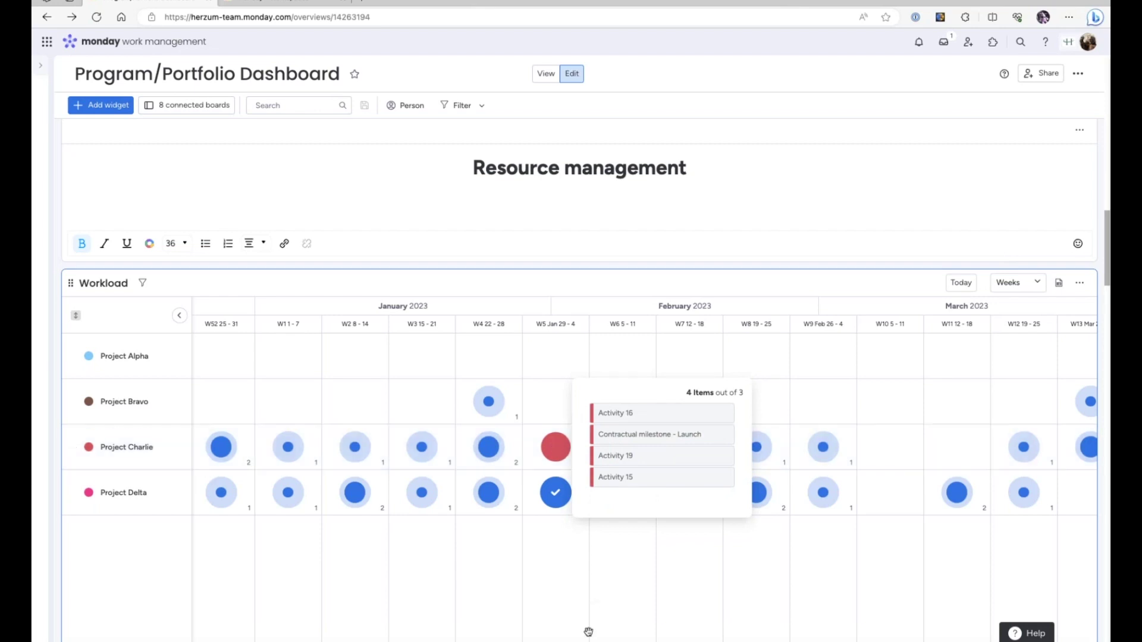
{"action": "mouse_move", "coordinate": [559, 493]}
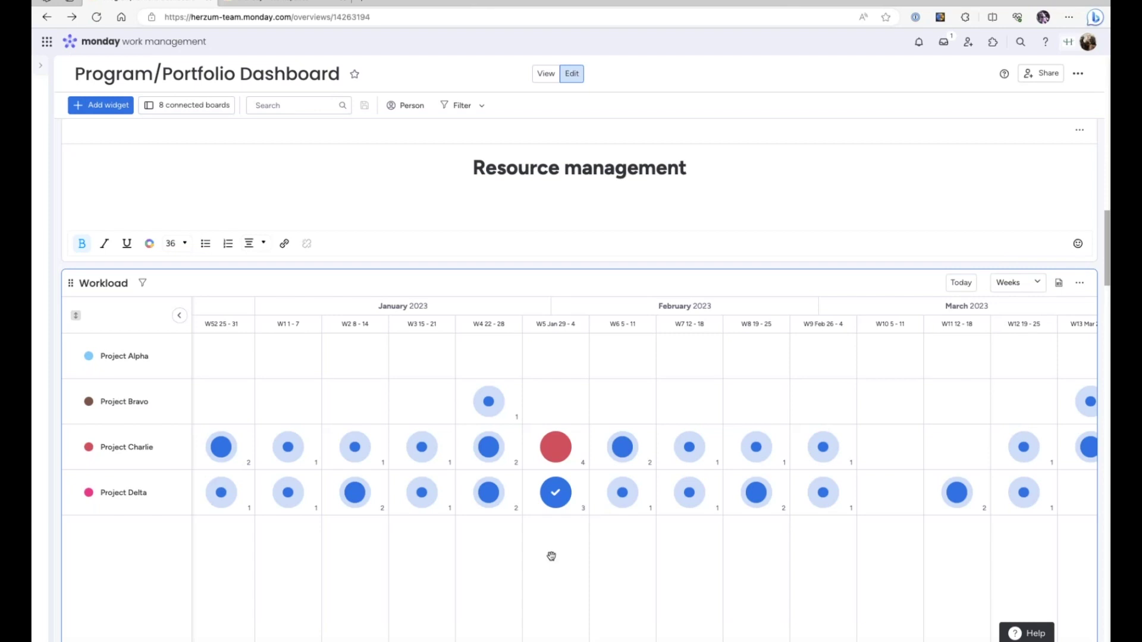
Advance the per-project Workload timeline to May and June 2023 and review the projects' upcoming load.
{"action": "left_click_drag", "start_coordinate": [551, 556], "coordinate": [312, 556]}
{"action": "scroll", "coordinate": [644, 470], "scroll_direction": "right", "scroll_amount": 10}
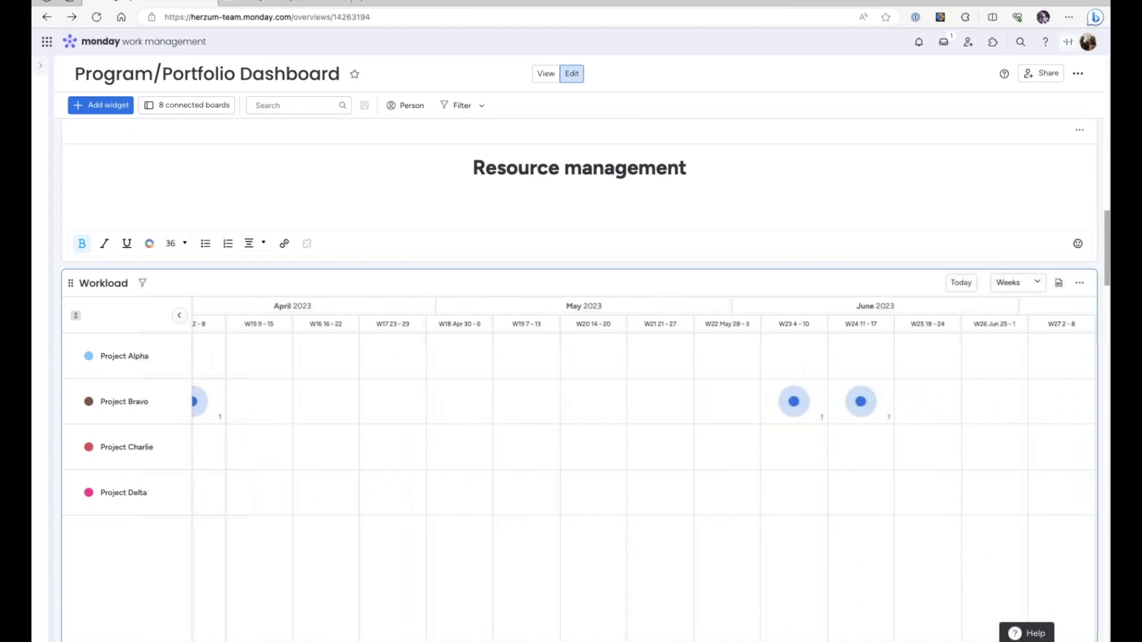
{"action": "scroll", "coordinate": [645, 470], "scroll_direction": "right", "scroll_amount": 2}
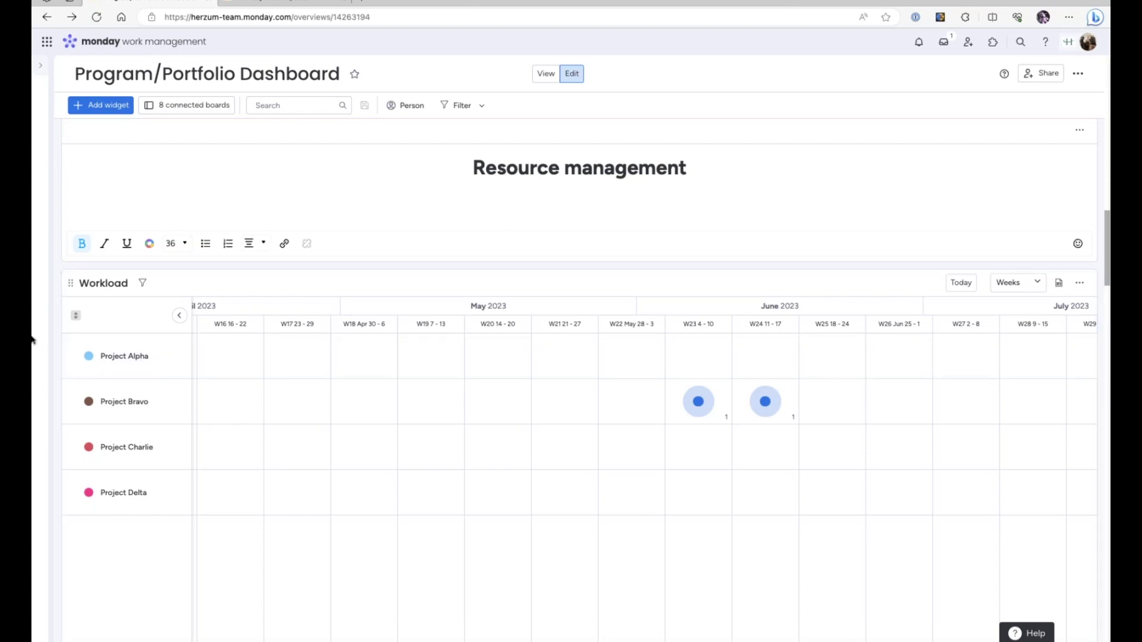
{"action": "mouse_move", "coordinate": [33, 365]}
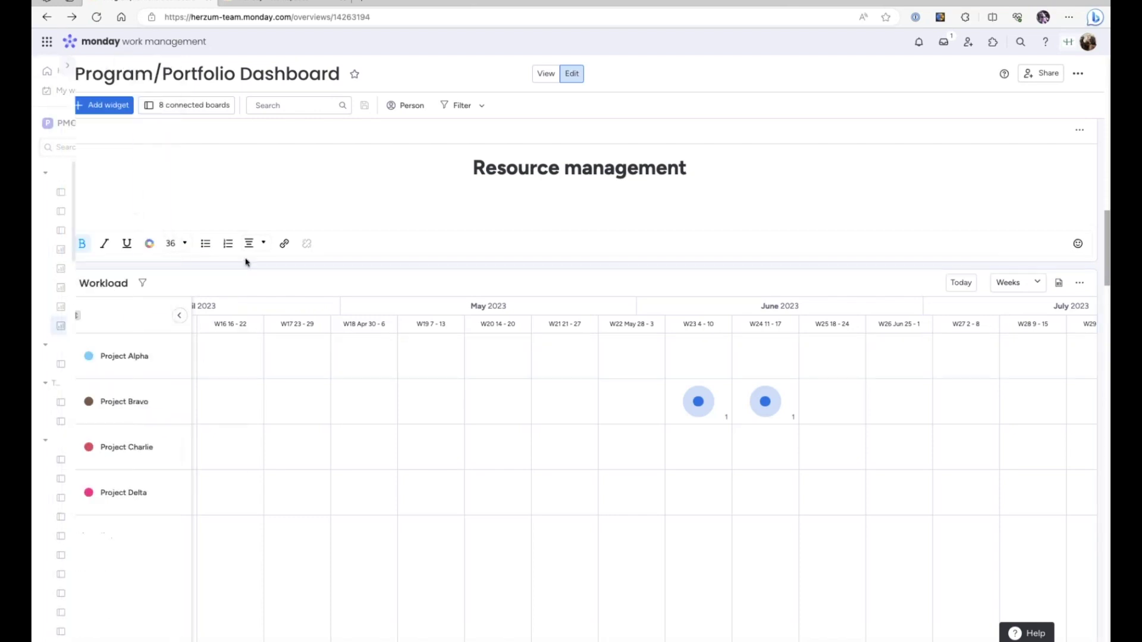
Check the activities behind the Project Manager's W24 June 2023 load in the per-person Workload widget.
{"action": "scroll", "coordinate": [56, 307], "scroll_direction": "down", "scroll_amount": 3}
{"action": "scroll", "coordinate": [56, 310], "scroll_direction": "down", "scroll_amount": 5}
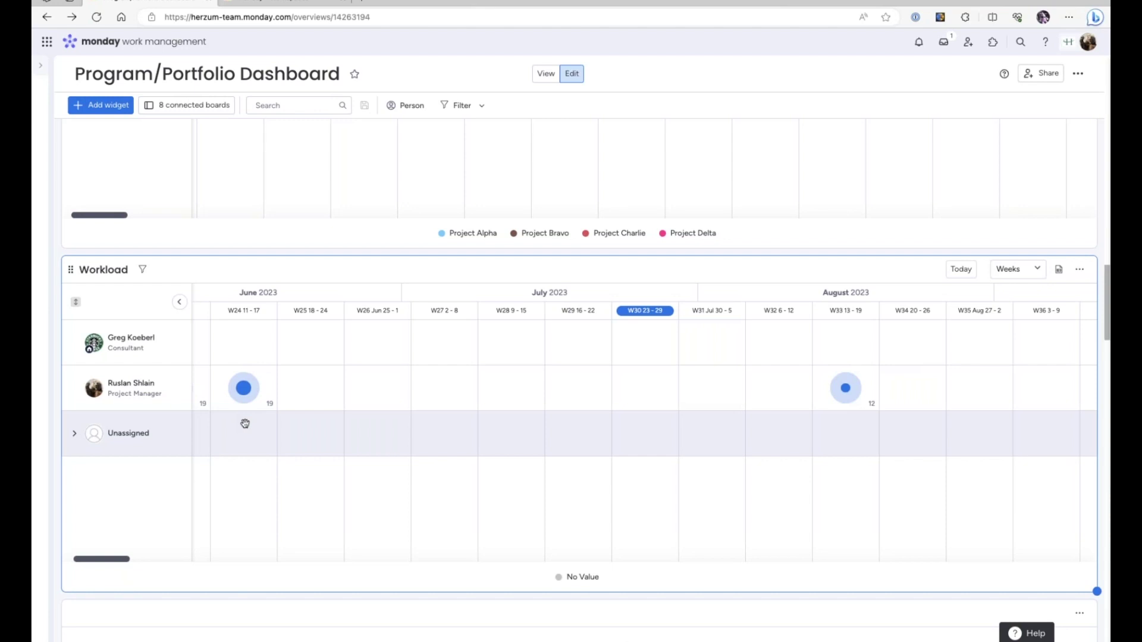
{"action": "left_click", "coordinate": [248, 388]}
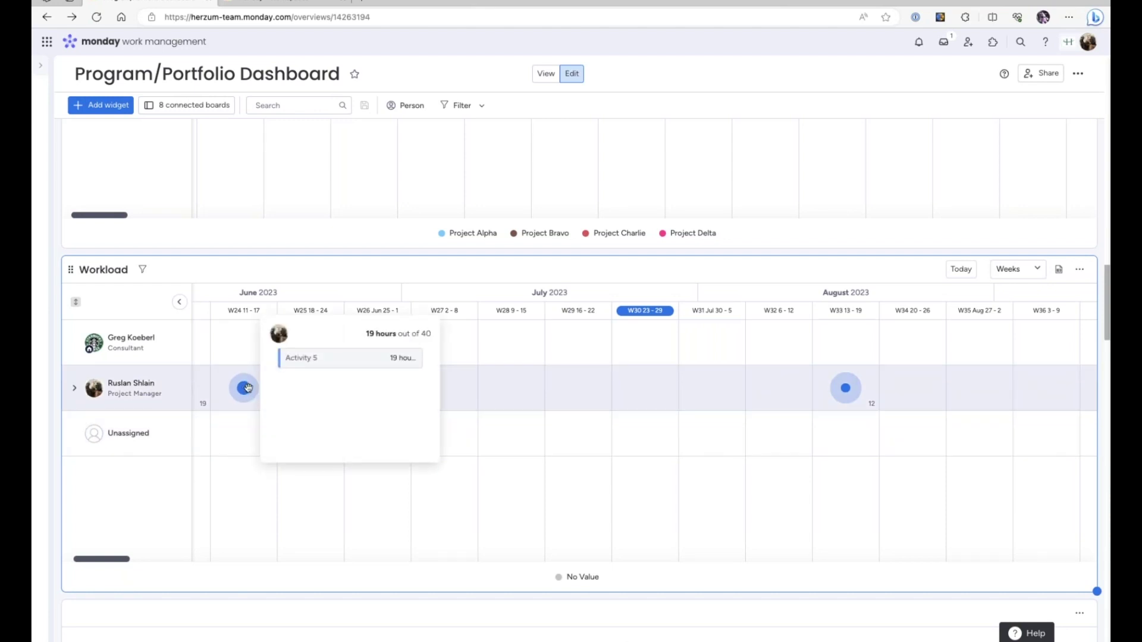
Inspect the Unassigned workload for week W11 in March 2023 and expand the Unassigned row to list its activities.
{"action": "scroll", "coordinate": [248, 388], "scroll_direction": "left", "scroll_amount": 15}
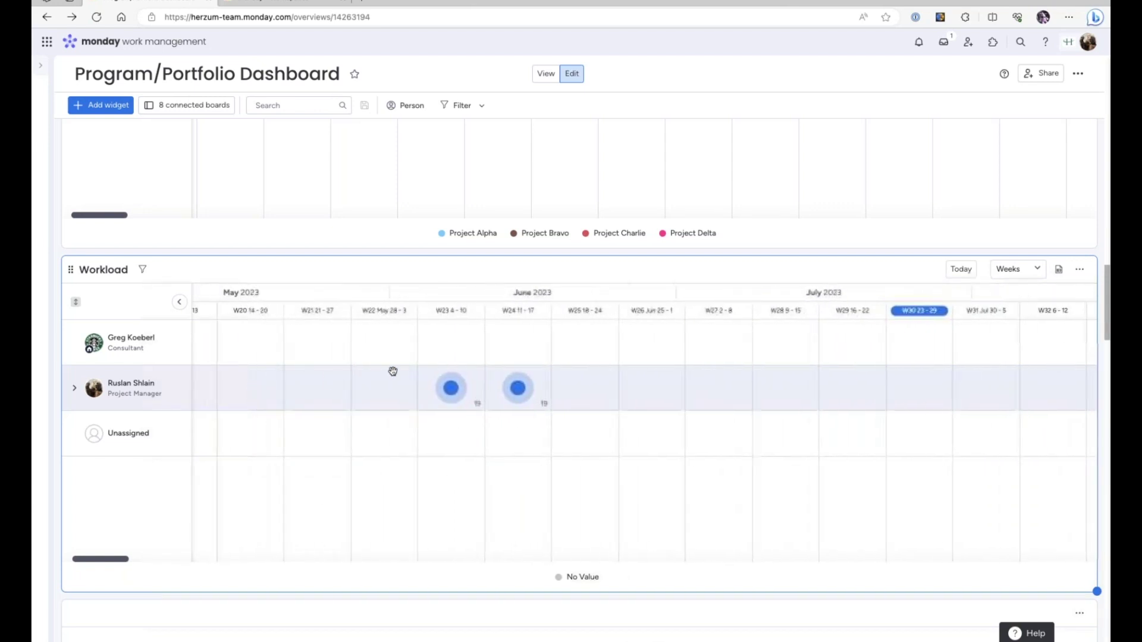
{"action": "scroll", "coordinate": [487, 379], "scroll_direction": "left", "scroll_amount": 3}
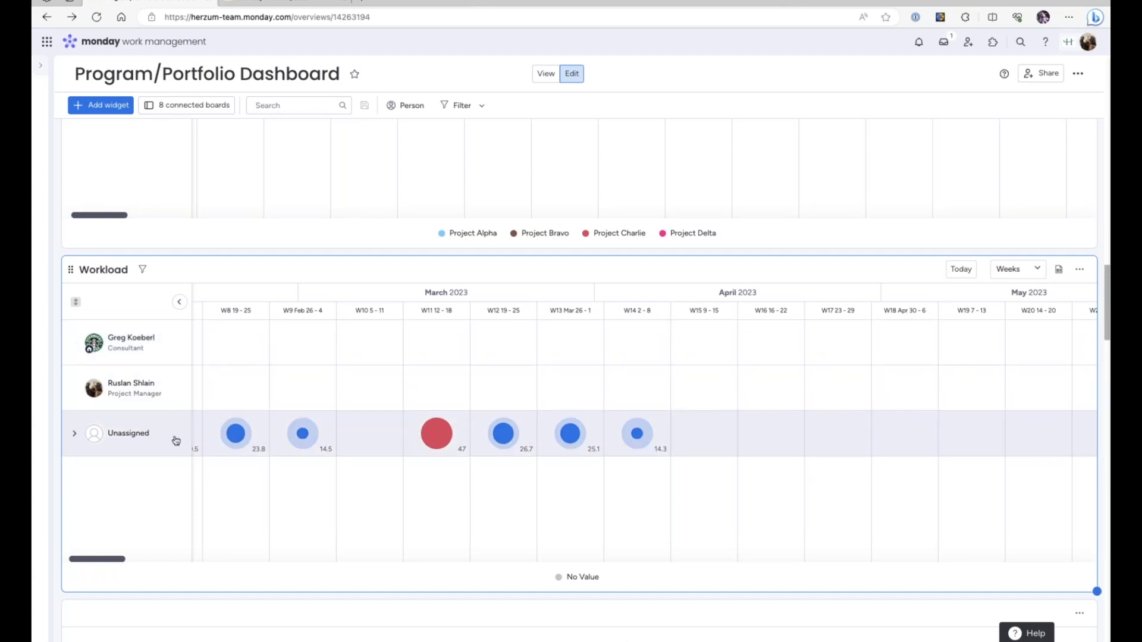
{"action": "scroll", "coordinate": [225, 434], "scroll_direction": "left", "scroll_amount": 3}
{"action": "mouse_move", "coordinate": [224, 435]}
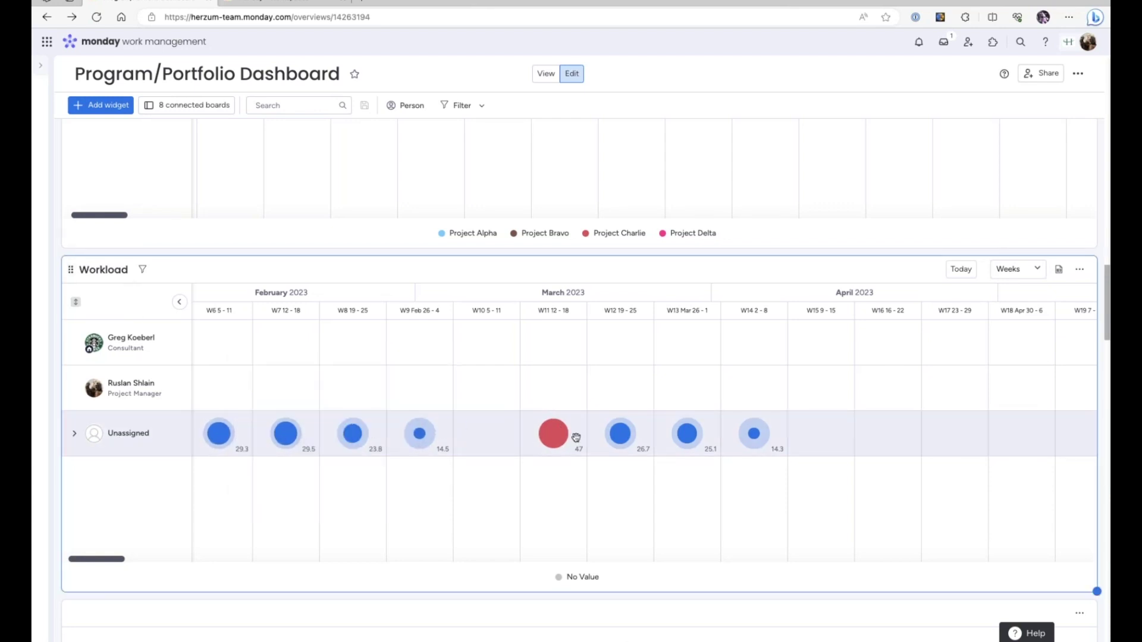
{"action": "mouse_move", "coordinate": [559, 435]}
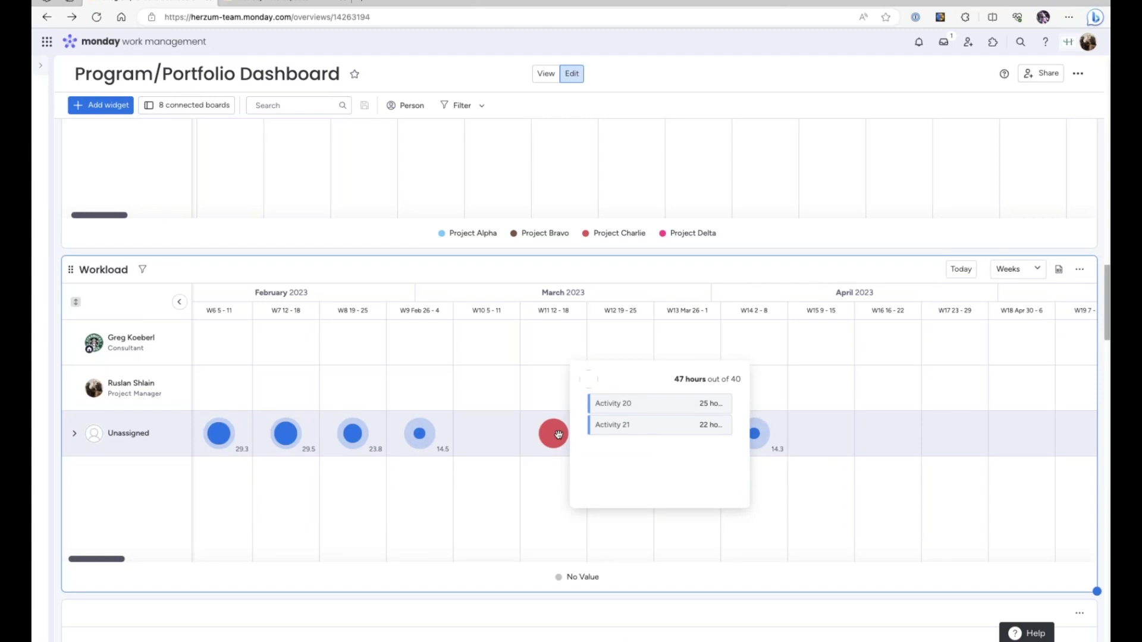
{"action": "left_click", "coordinate": [558, 434]}
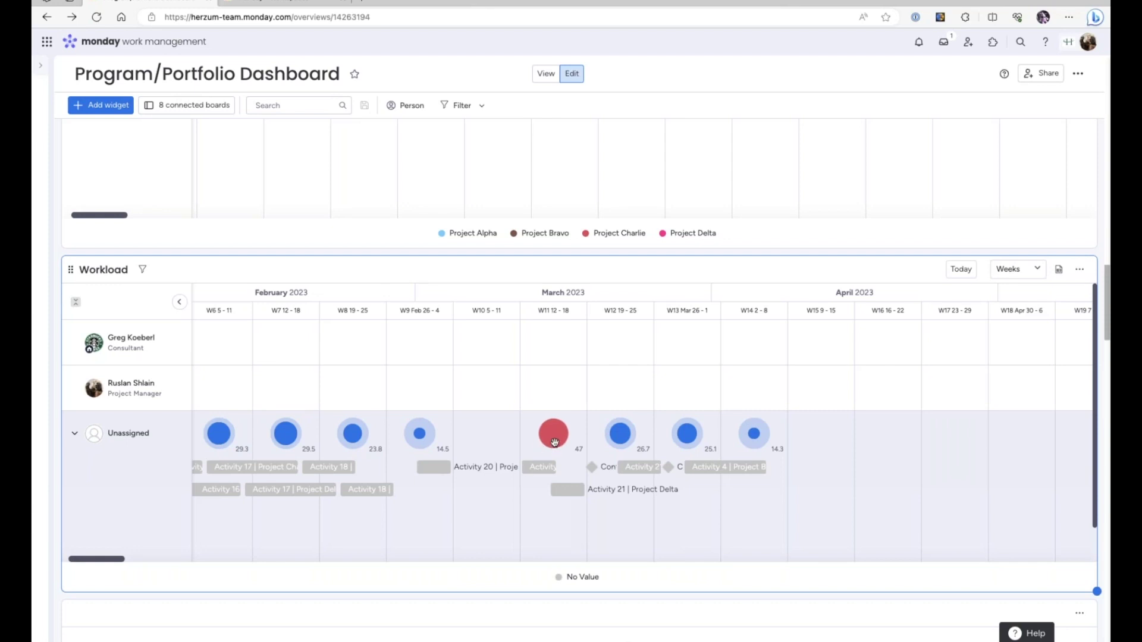
{"action": "mouse_move", "coordinate": [555, 441]}
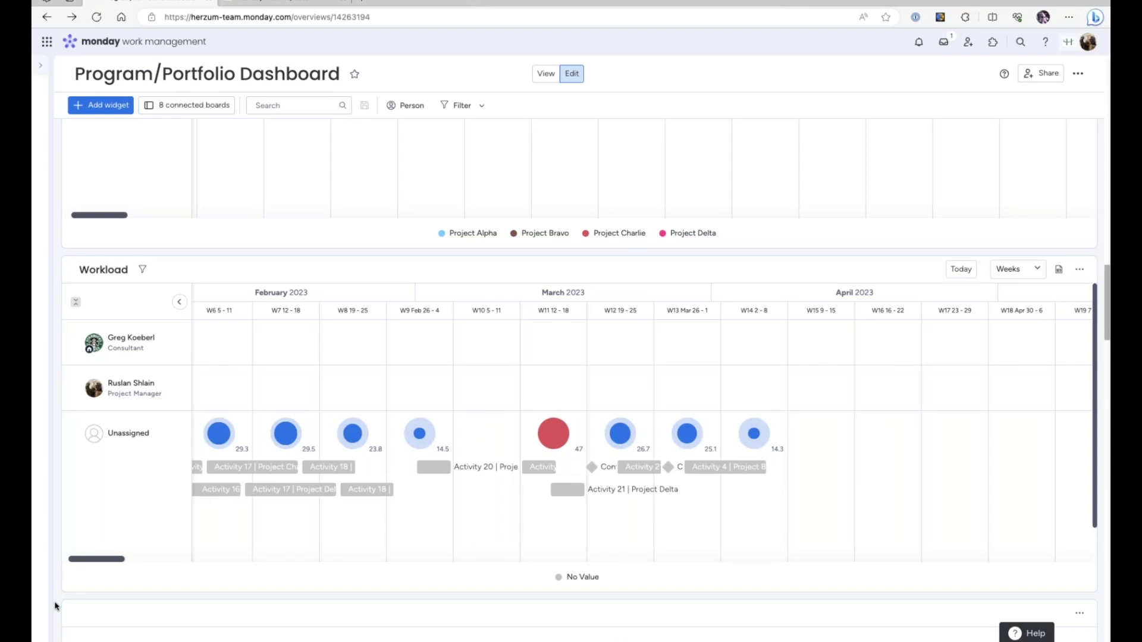
Examine Project Alpha's expenses by status in the Allocated spend by stage chart under Budget tracking.
{"action": "scroll", "coordinate": [54, 606], "scroll_direction": "down", "scroll_amount": 5}
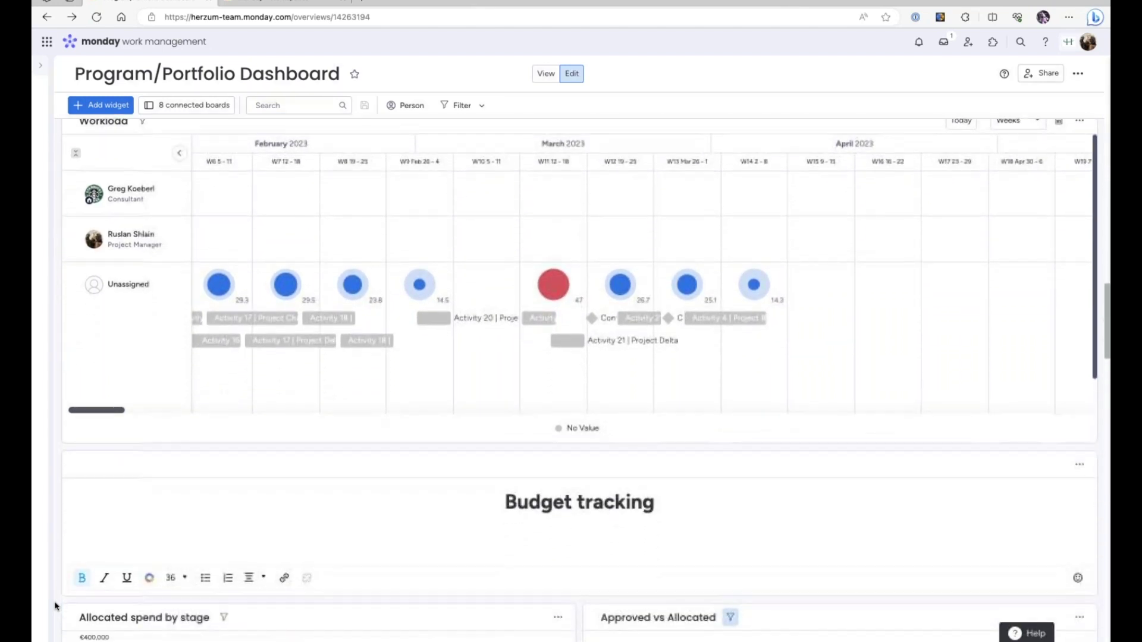
{"action": "scroll", "coordinate": [55, 606], "scroll_direction": "down", "scroll_amount": 5}
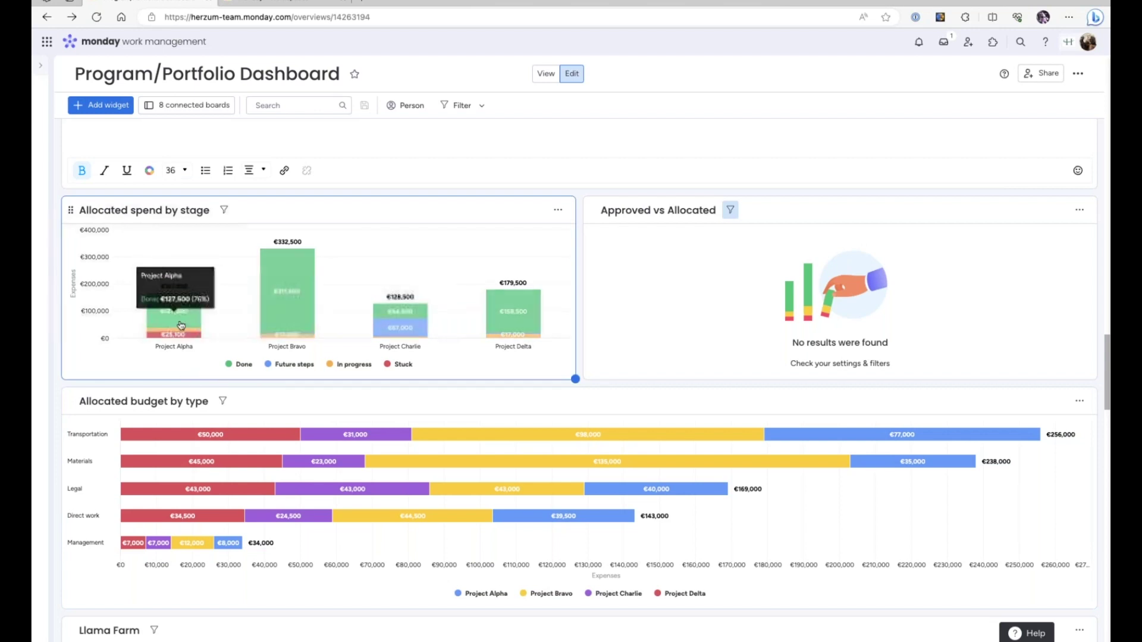
{"action": "mouse_move", "coordinate": [186, 321]}
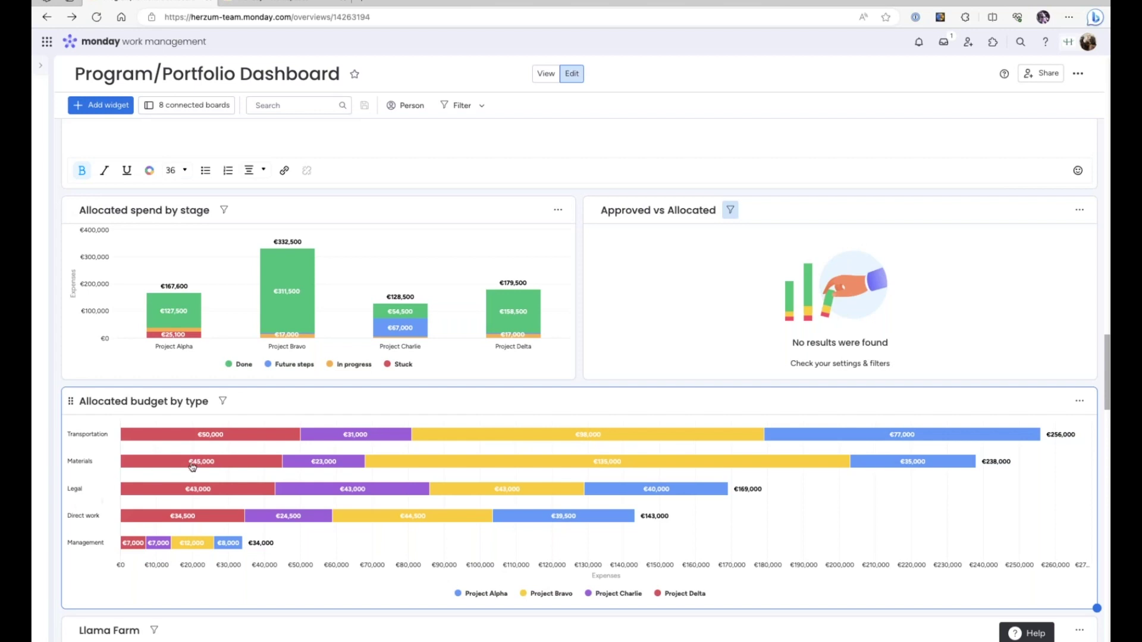
Compare the projects' Transportation budget shares in the Allocated budget by type chart.
{"action": "mouse_move", "coordinate": [220, 436]}
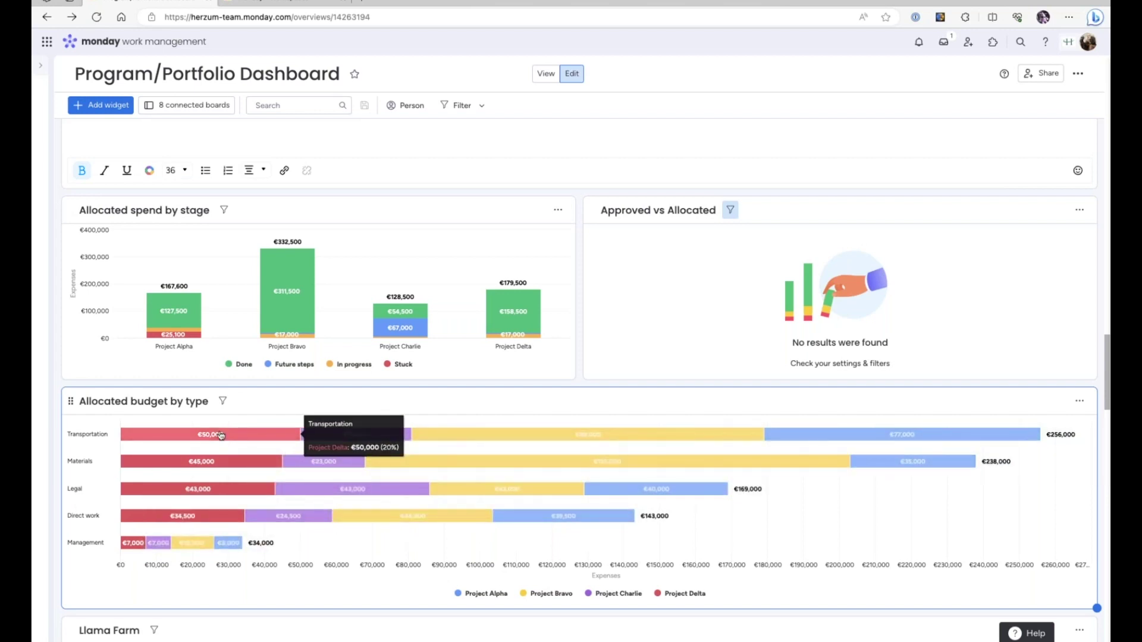
{"action": "mouse_move", "coordinate": [359, 439]}
{"action": "mouse_move", "coordinate": [586, 438]}
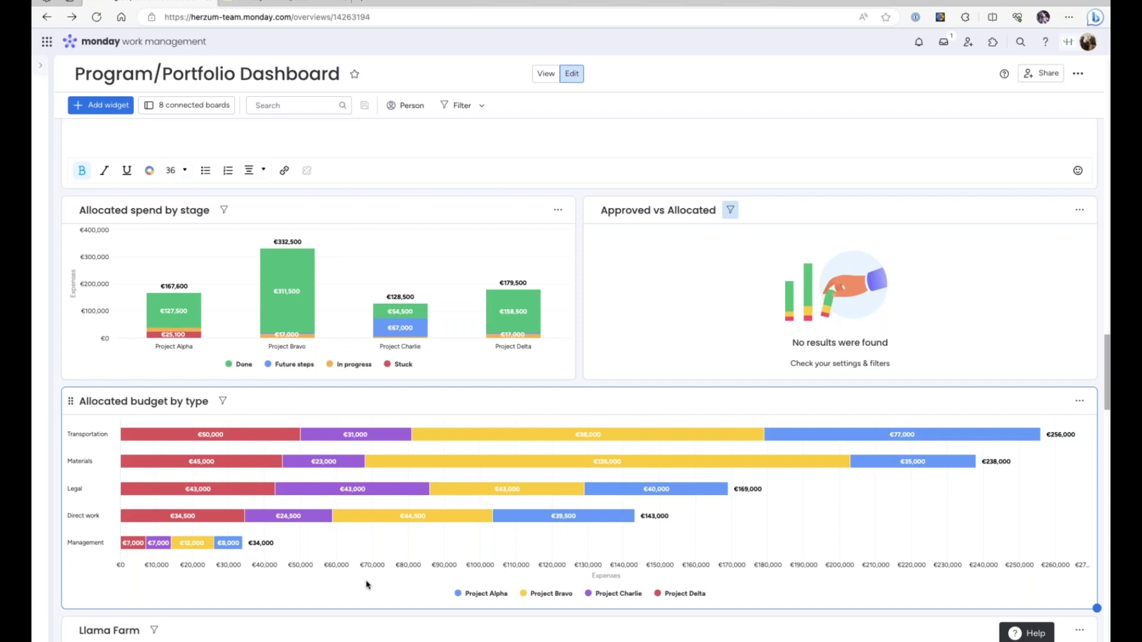
Review the upcoming initiatives in the Program High Level table widget below the budget charts.
{"action": "scroll", "coordinate": [367, 584], "scroll_direction": "down", "scroll_amount": 6}
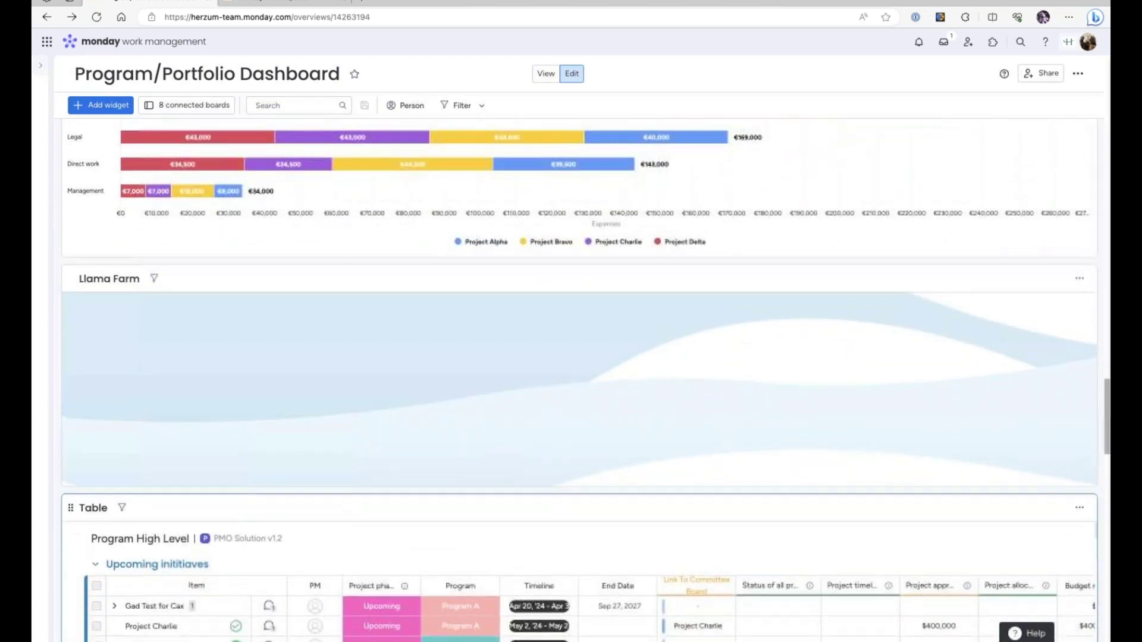
{"action": "scroll", "coordinate": [480, 385], "scroll_direction": "down", "scroll_amount": 2}
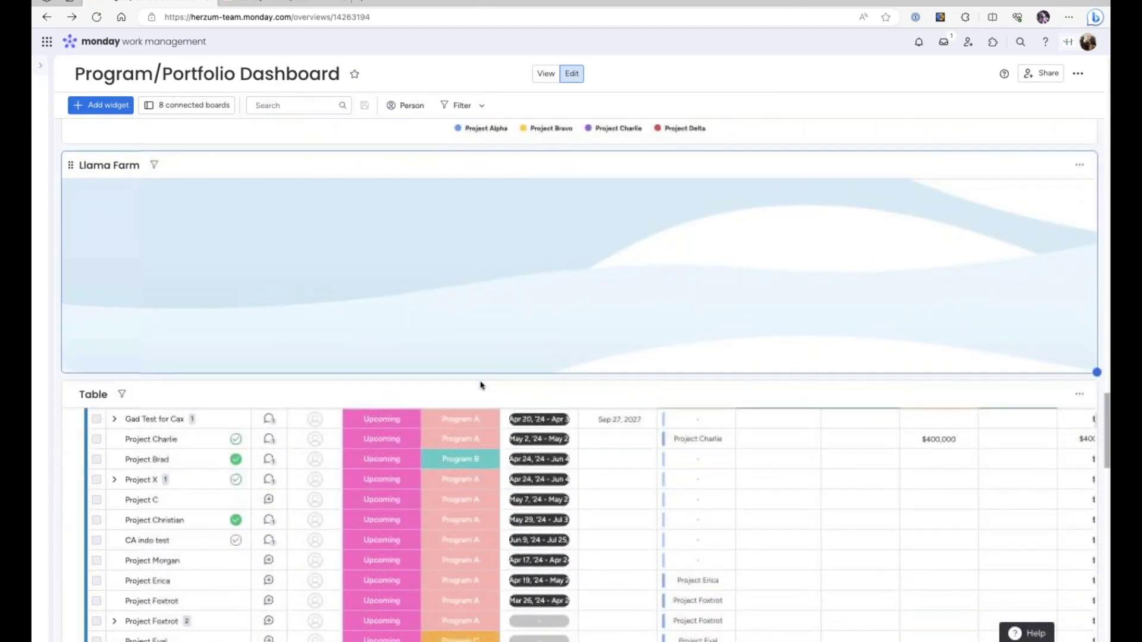
{"action": "mouse_move", "coordinate": [33, 438]}
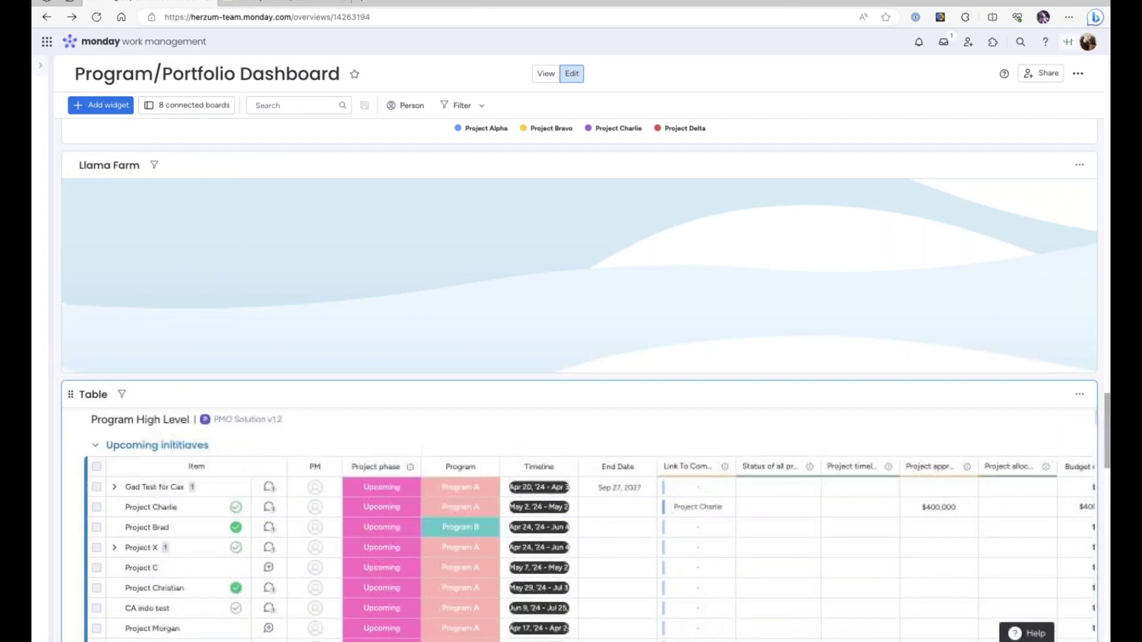
{"action": "scroll", "coordinate": [73, 466], "scroll_direction": "up", "scroll_amount": 5}
{"action": "scroll", "coordinate": [61, 467], "scroll_direction": "down", "scroll_amount": 12}
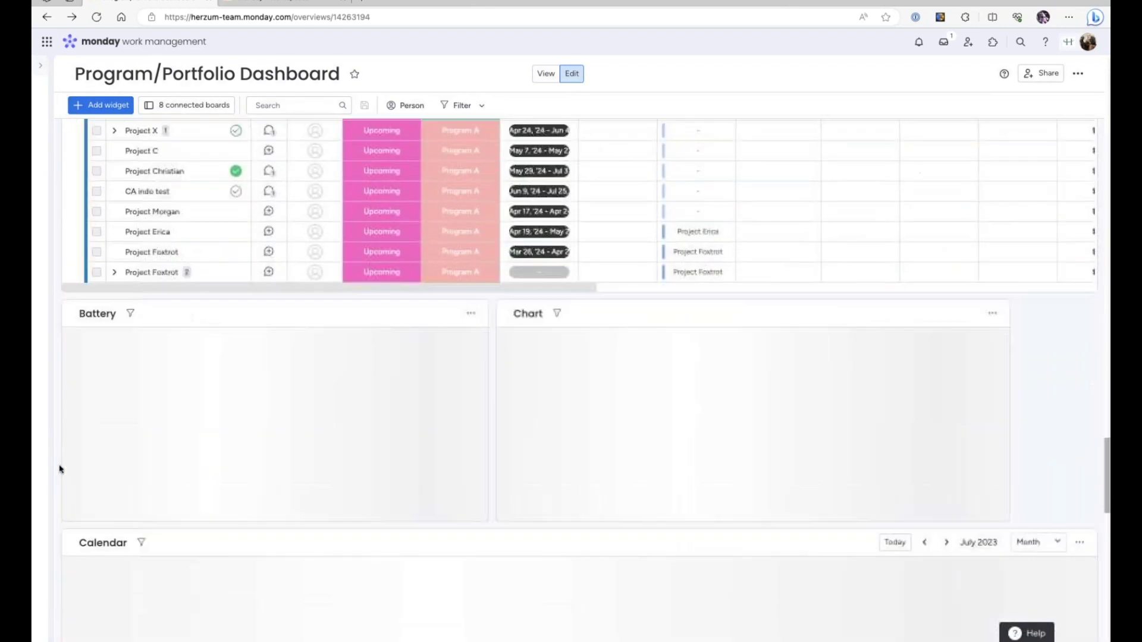
Examine the Battery widget of approval statuses and the adjacent Chart counting items by phase and program.
{"action": "scroll", "coordinate": [60, 468], "scroll_direction": "up", "scroll_amount": 4}
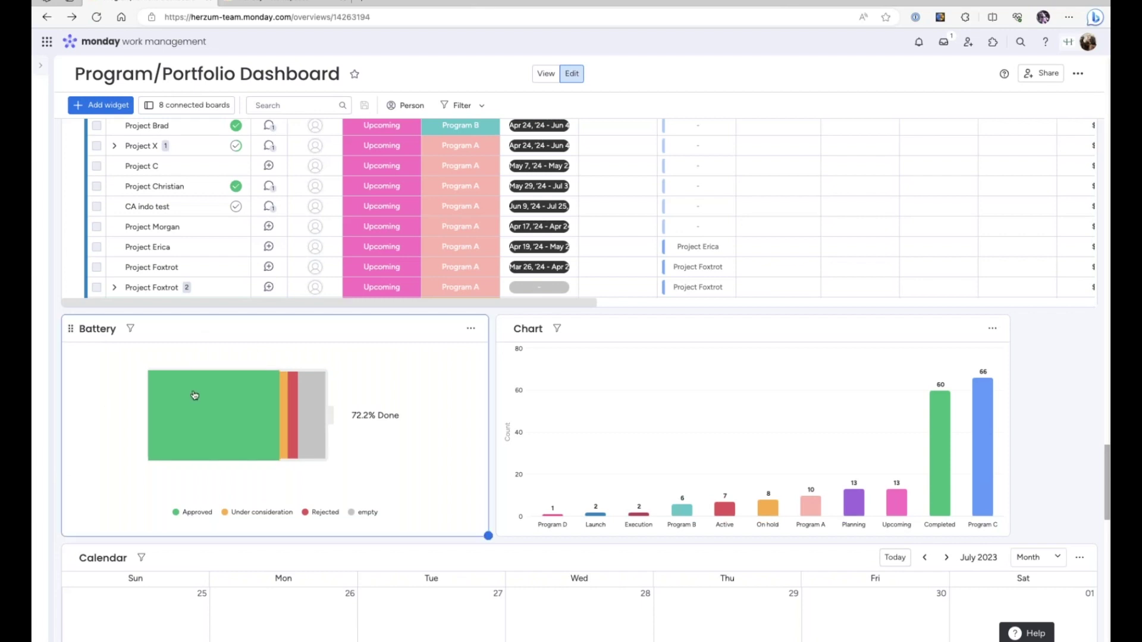
{"action": "scroll", "coordinate": [192, 394], "scroll_direction": "down", "scroll_amount": 2}
{"action": "scroll", "coordinate": [193, 395], "scroll_direction": "down", "scroll_amount": 1}
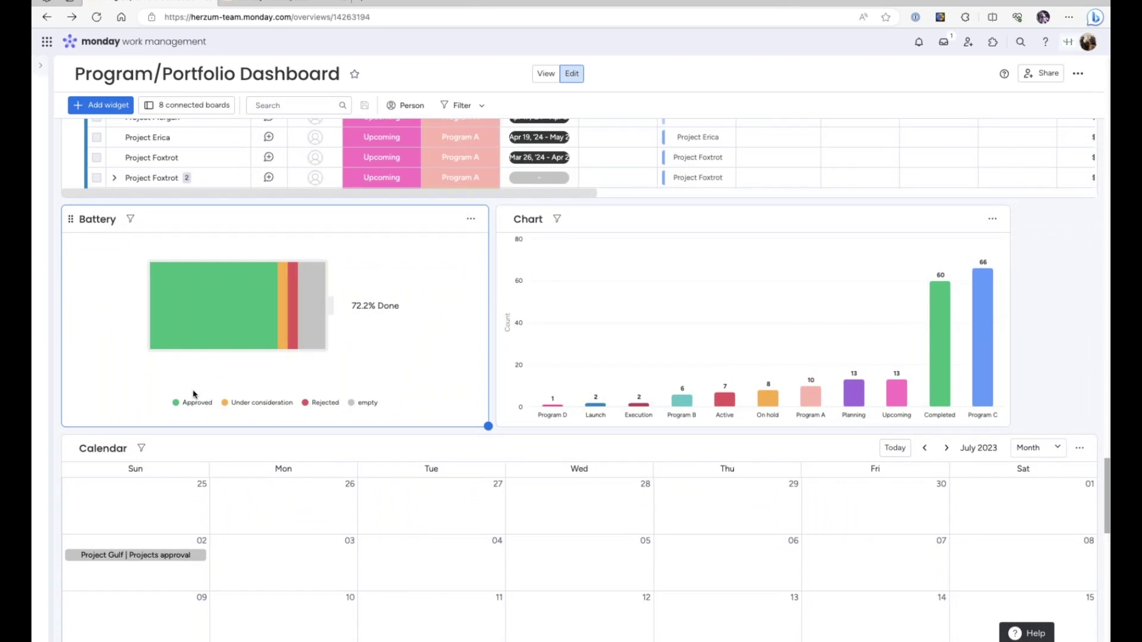
{"action": "mouse_move", "coordinate": [818, 399]}
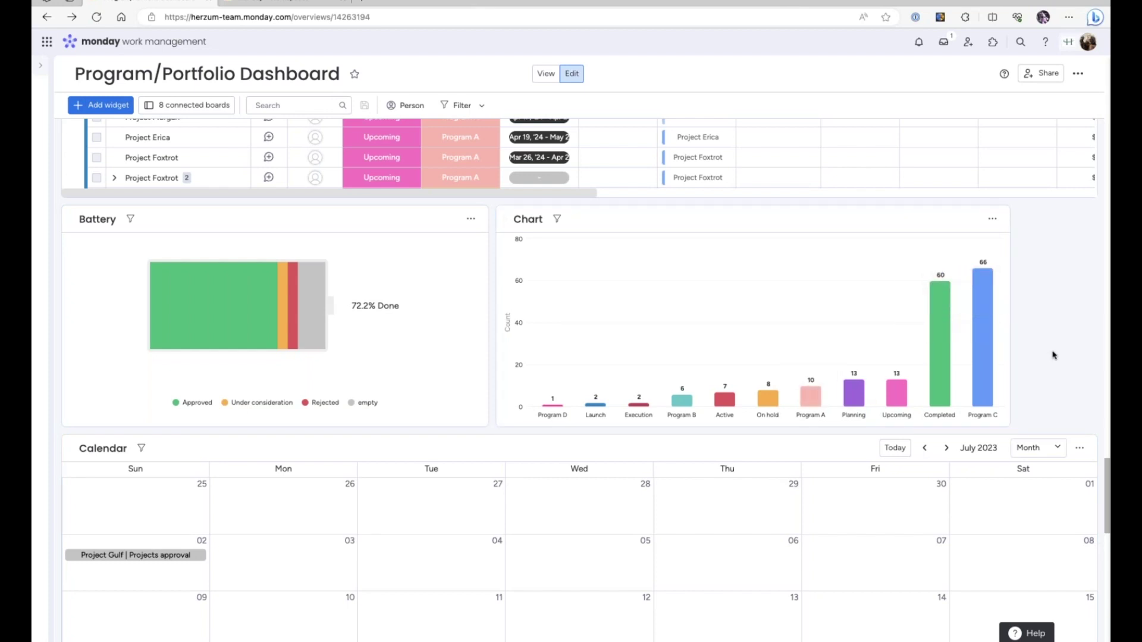
{"action": "mouse_move", "coordinate": [949, 395]}
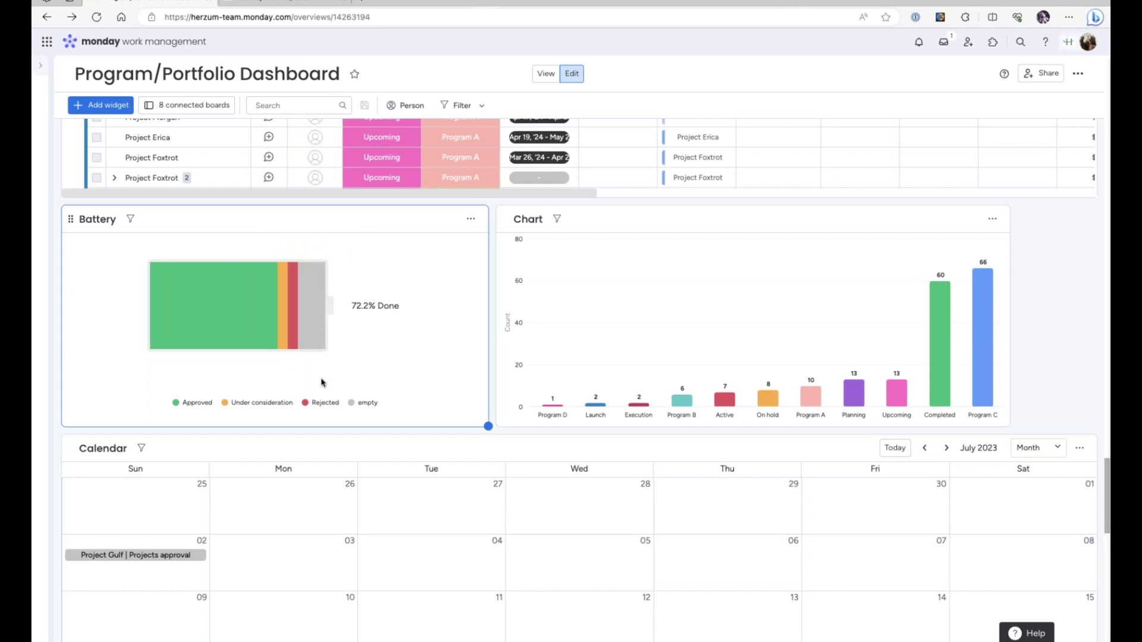
Review the July 2023 Calendar and the budget totals, Status Report and Battery widgets at the end of the dashboard.
{"action": "scroll", "coordinate": [956, 173], "scroll_direction": "down", "scroll_amount": 3}
{"action": "scroll", "coordinate": [1077, 285], "scroll_direction": "down", "scroll_amount": 3}
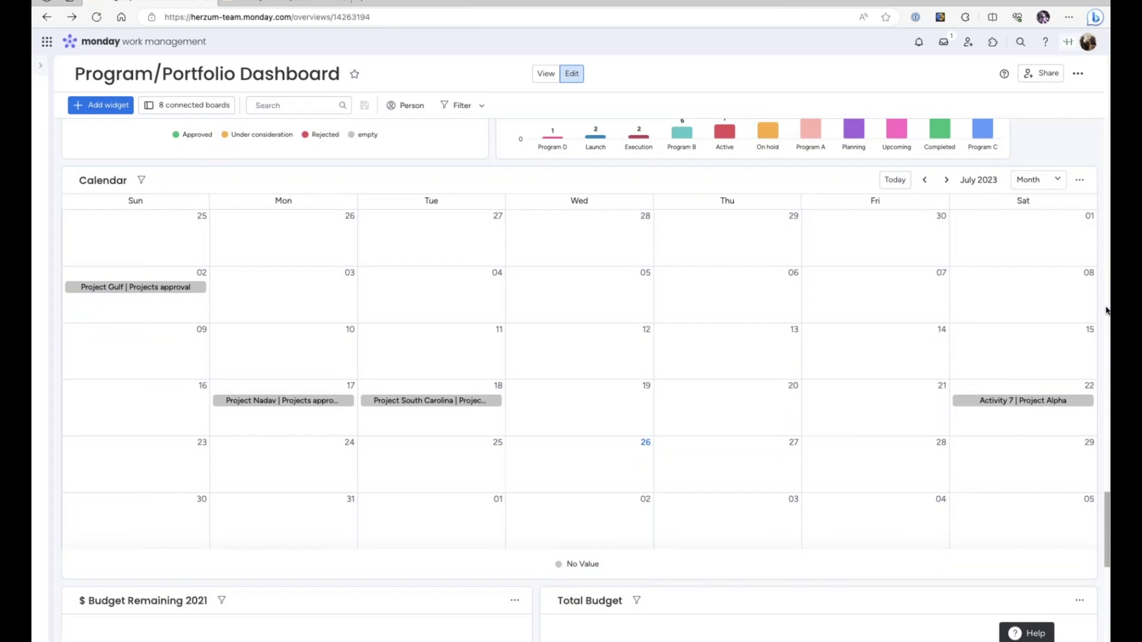
{"action": "scroll", "coordinate": [1105, 313], "scroll_direction": "down", "scroll_amount": 1}
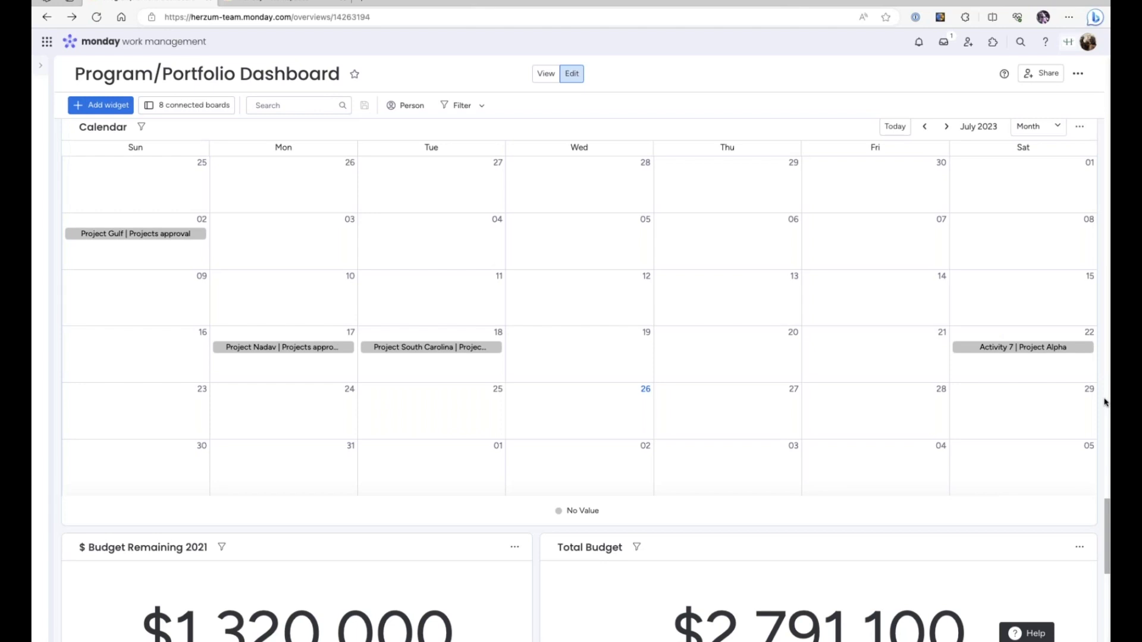
{"action": "scroll", "coordinate": [1105, 402], "scroll_direction": "down", "scroll_amount": 3}
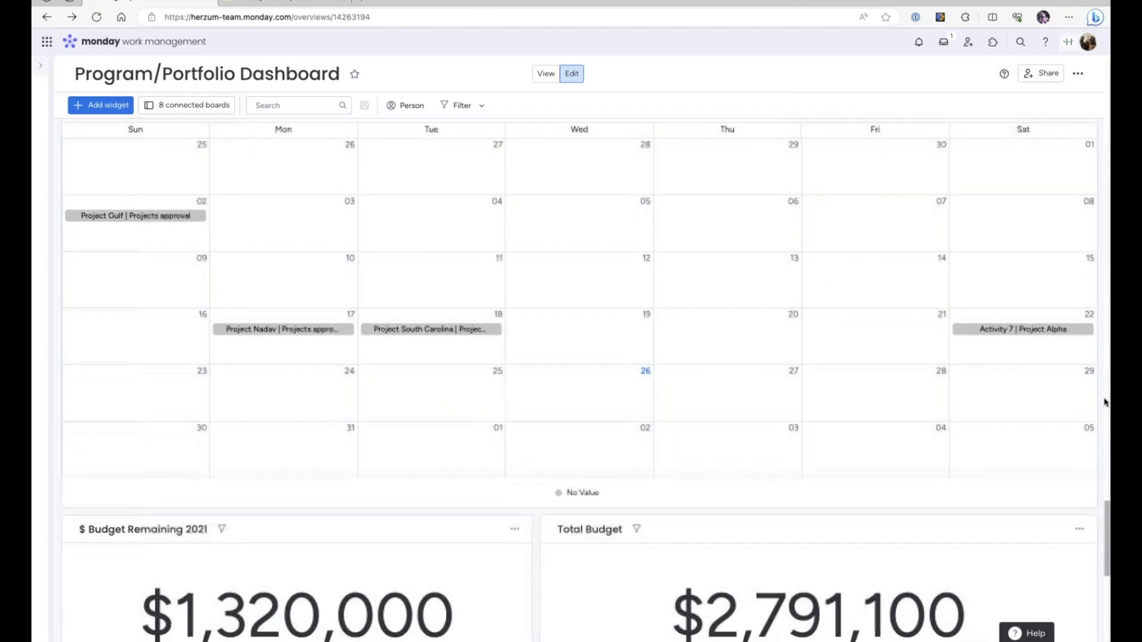
{"action": "scroll", "coordinate": [1105, 403], "scroll_direction": "down", "scroll_amount": 4}
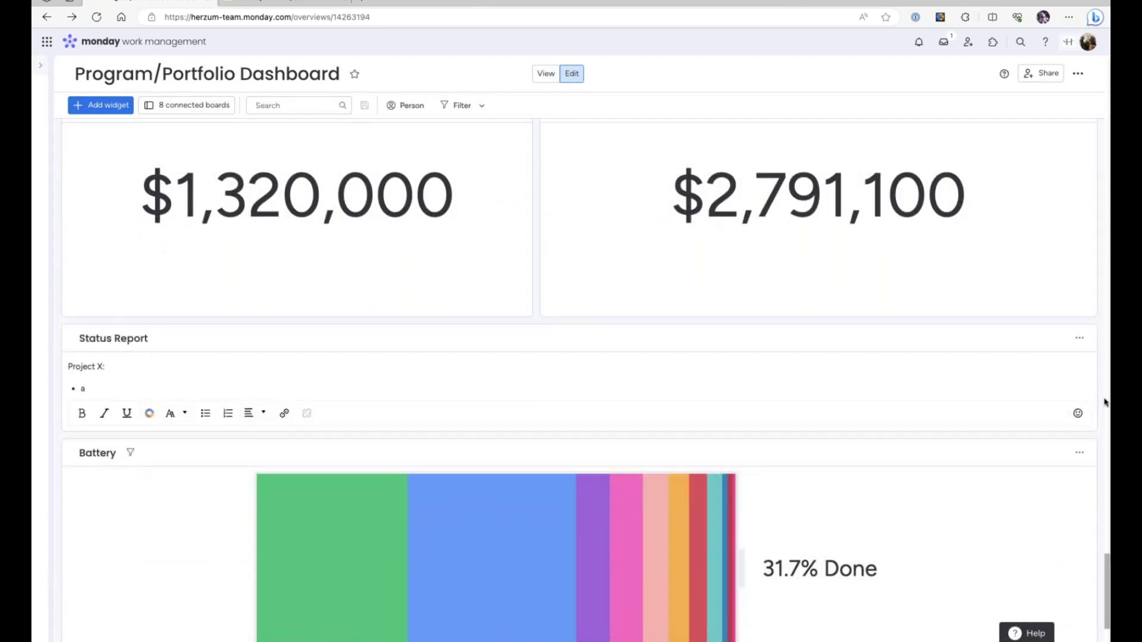
{"action": "scroll", "coordinate": [1102, 402], "scroll_direction": "up", "scroll_amount": 1}
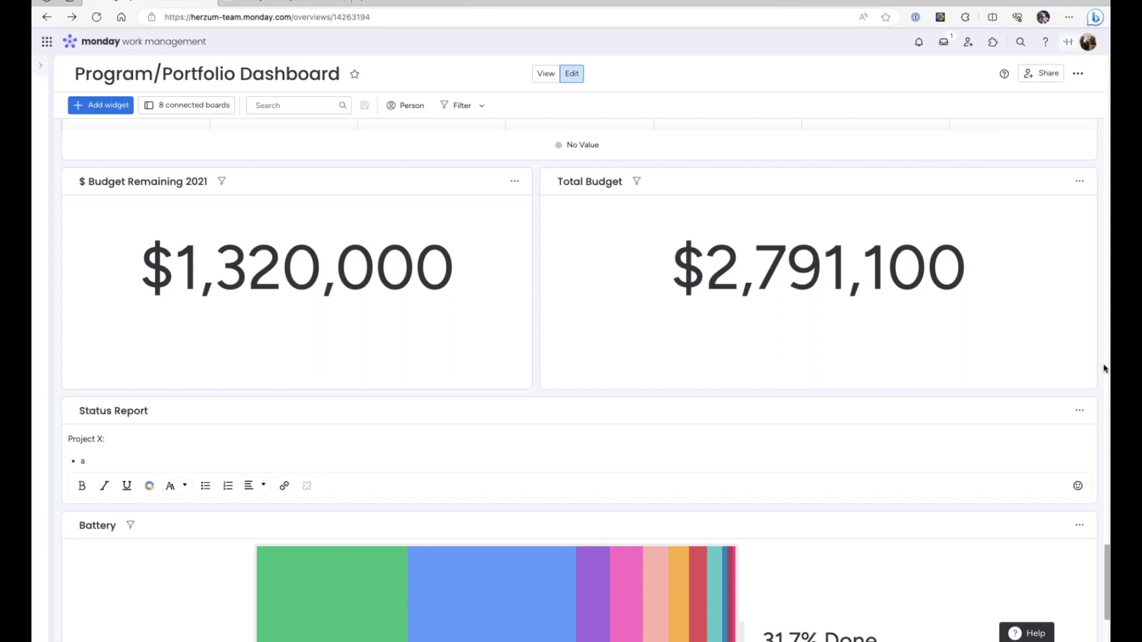
{"action": "scroll", "coordinate": [1103, 368], "scroll_direction": "down", "scroll_amount": 5}
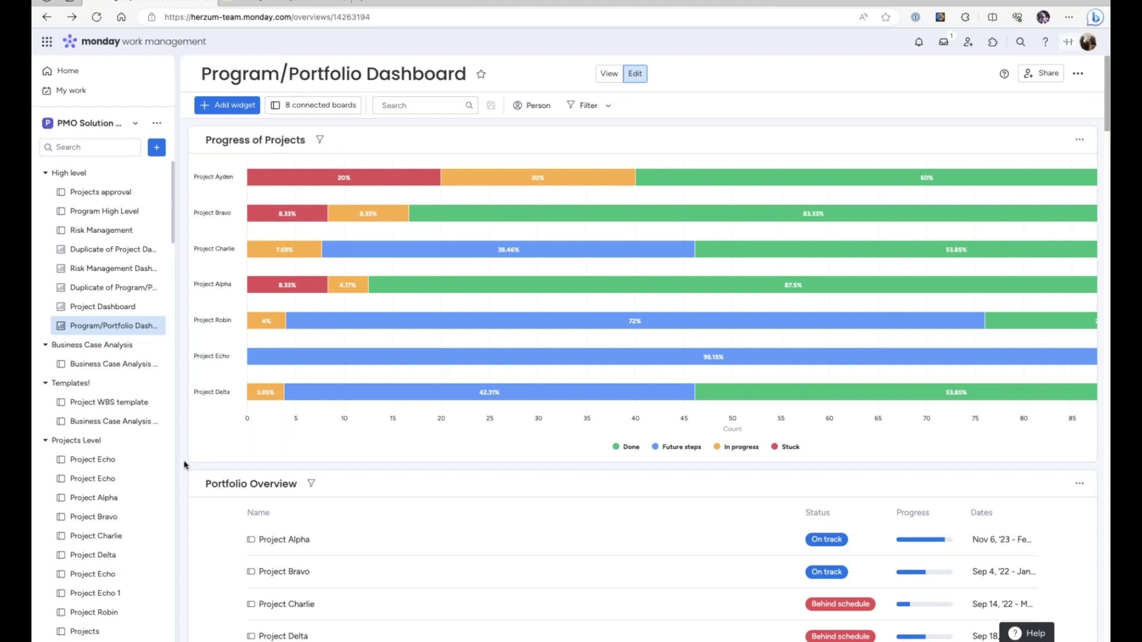
Open the Project Alpha, Project Echo, Project Bravo and Project Charlie boards in turn to compare their activities.
{"action": "left_click", "coordinate": [97, 501]}
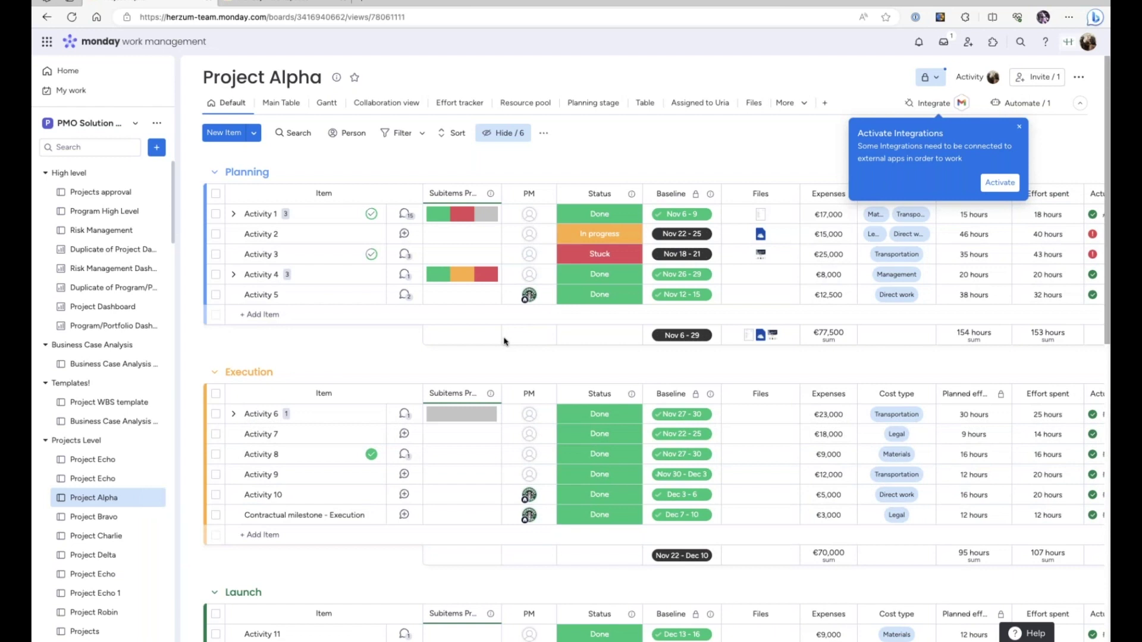
{"action": "scroll", "coordinate": [504, 341], "scroll_direction": "right", "scroll_amount": 2}
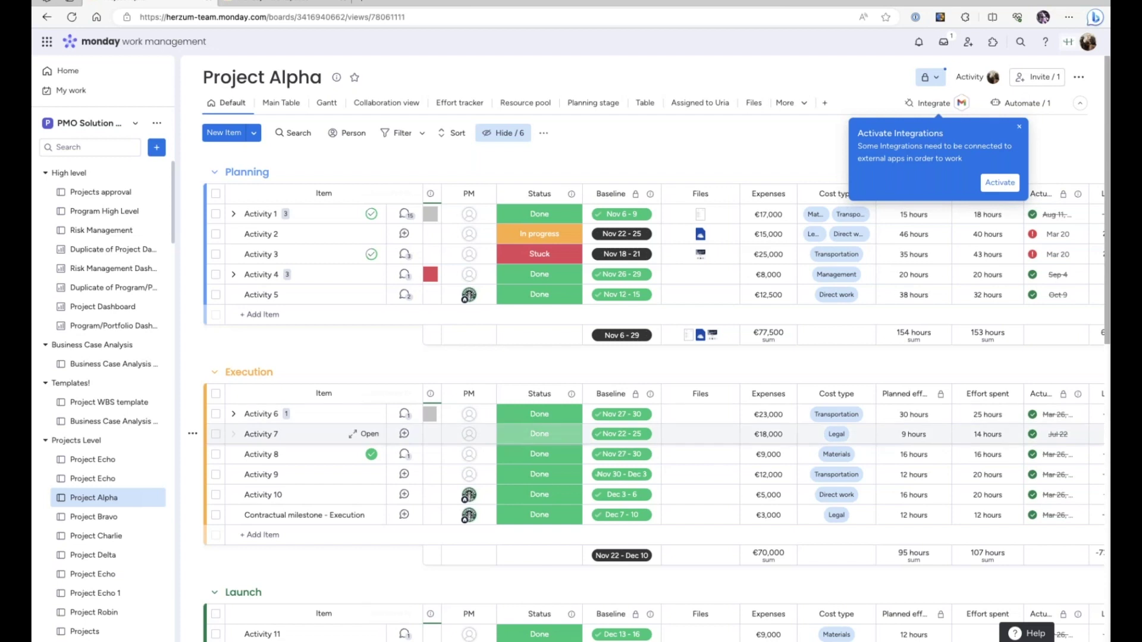
{"action": "left_click", "coordinate": [109, 481]}
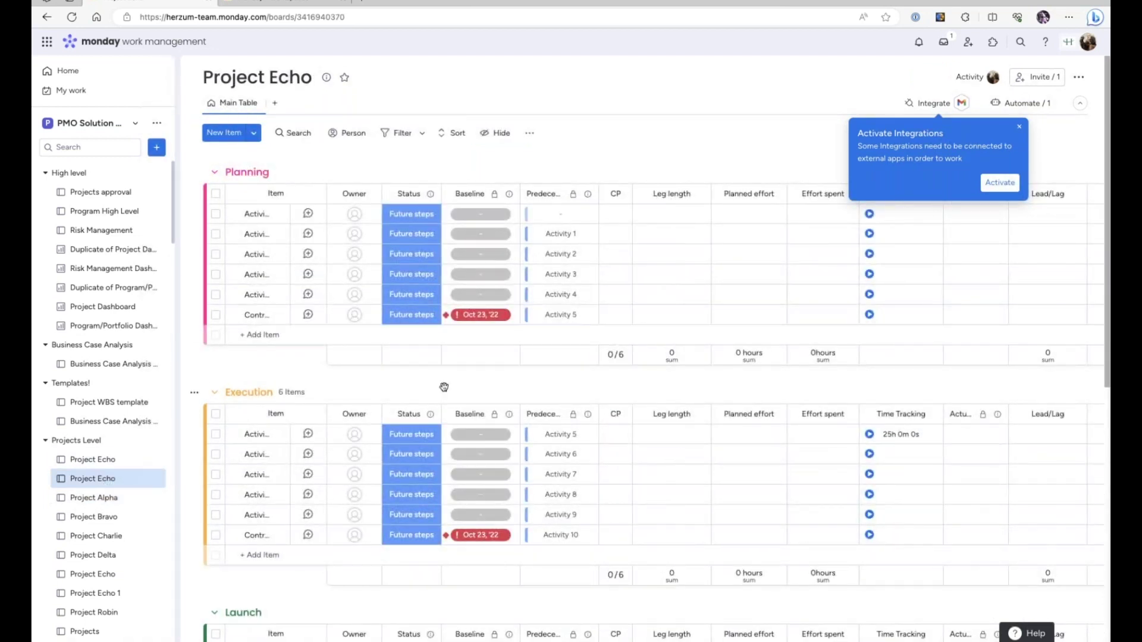
{"action": "left_click", "coordinate": [114, 519]}
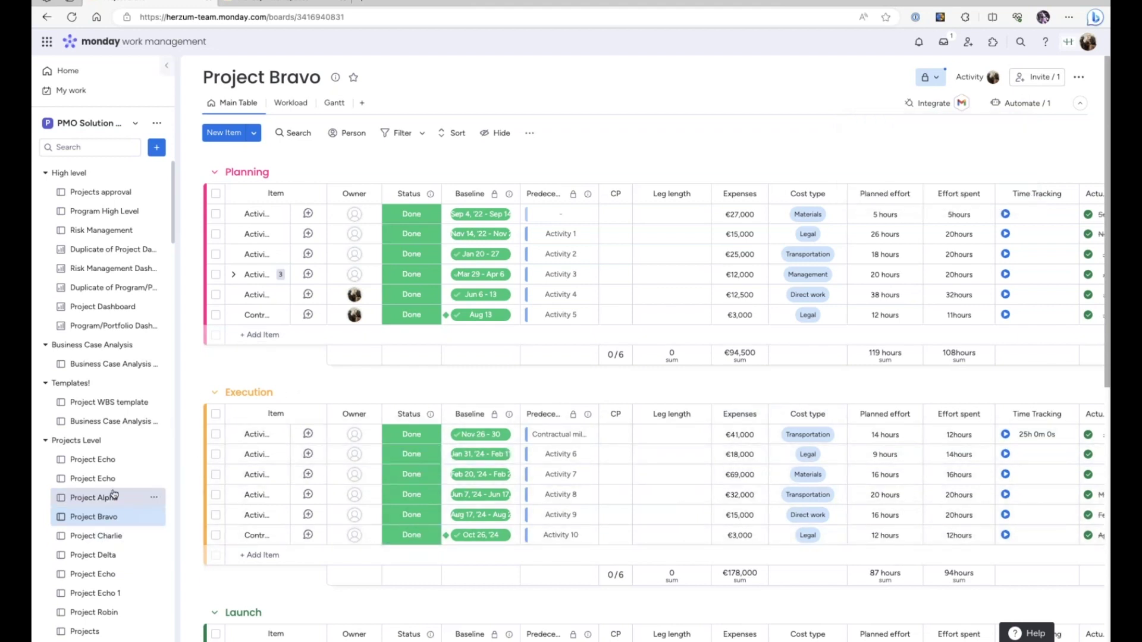
{"action": "left_click", "coordinate": [100, 536]}
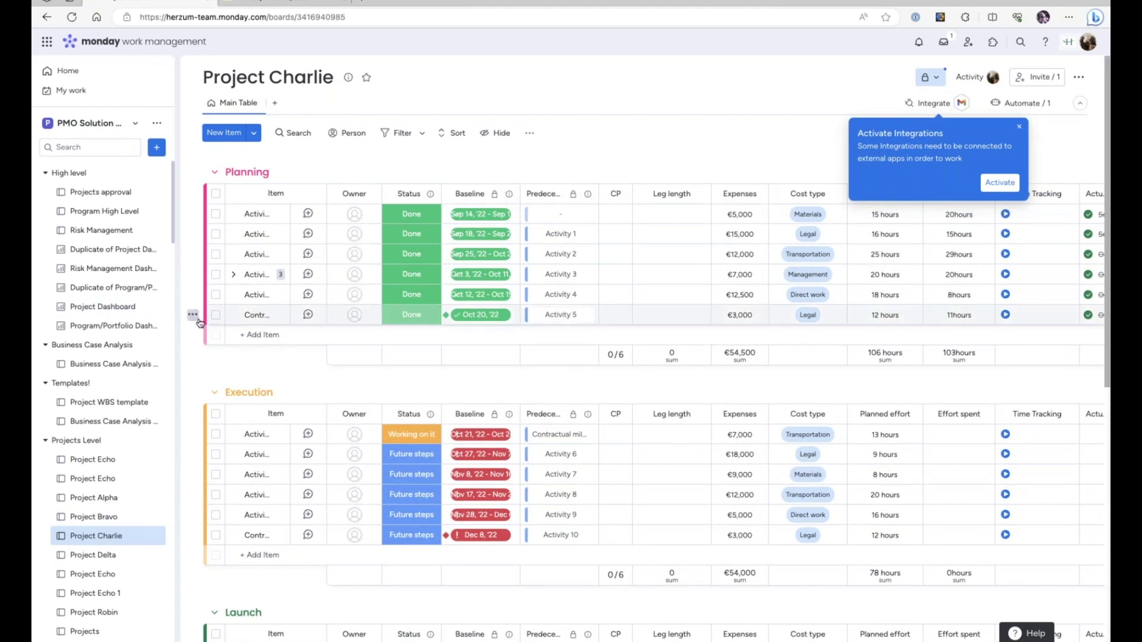
Open the Risk Management Dashboard and review its risk charts and the Red risks listed for each project.
{"action": "left_click", "coordinate": [119, 268]}
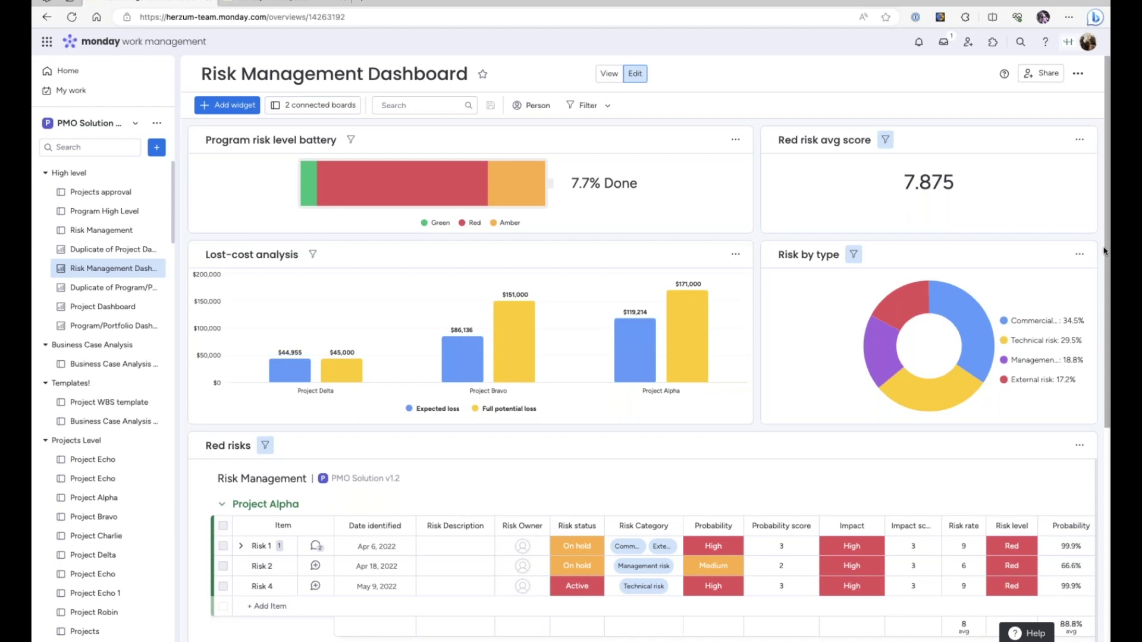
{"action": "scroll", "coordinate": [1104, 250], "scroll_direction": "down", "scroll_amount": 1}
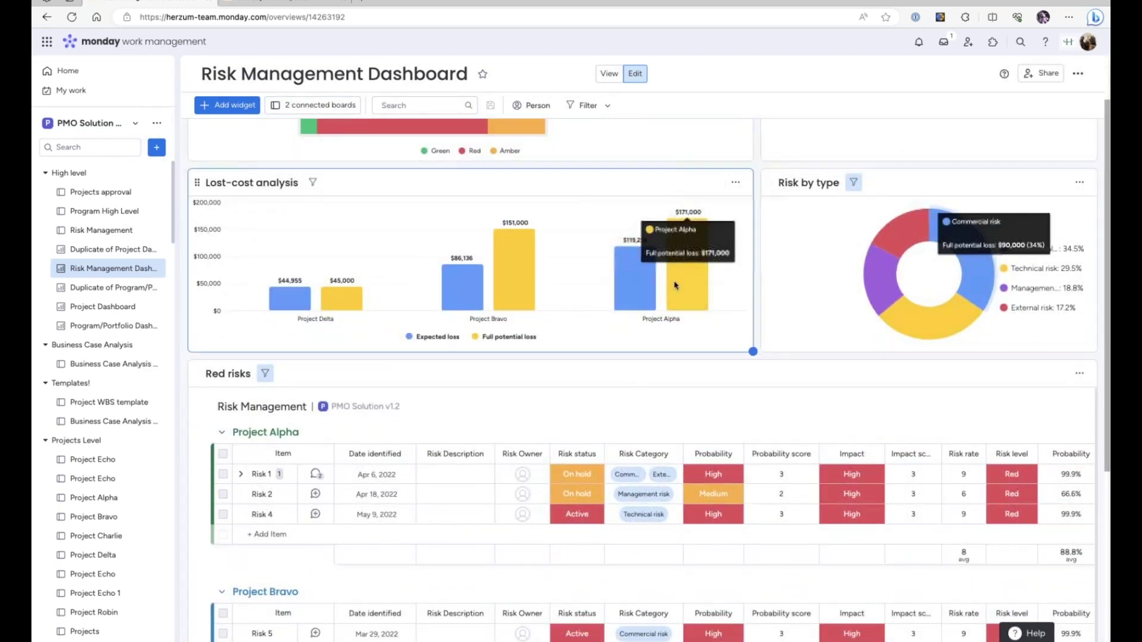
{"action": "scroll", "coordinate": [583, 409], "scroll_direction": "down", "scroll_amount": 4}
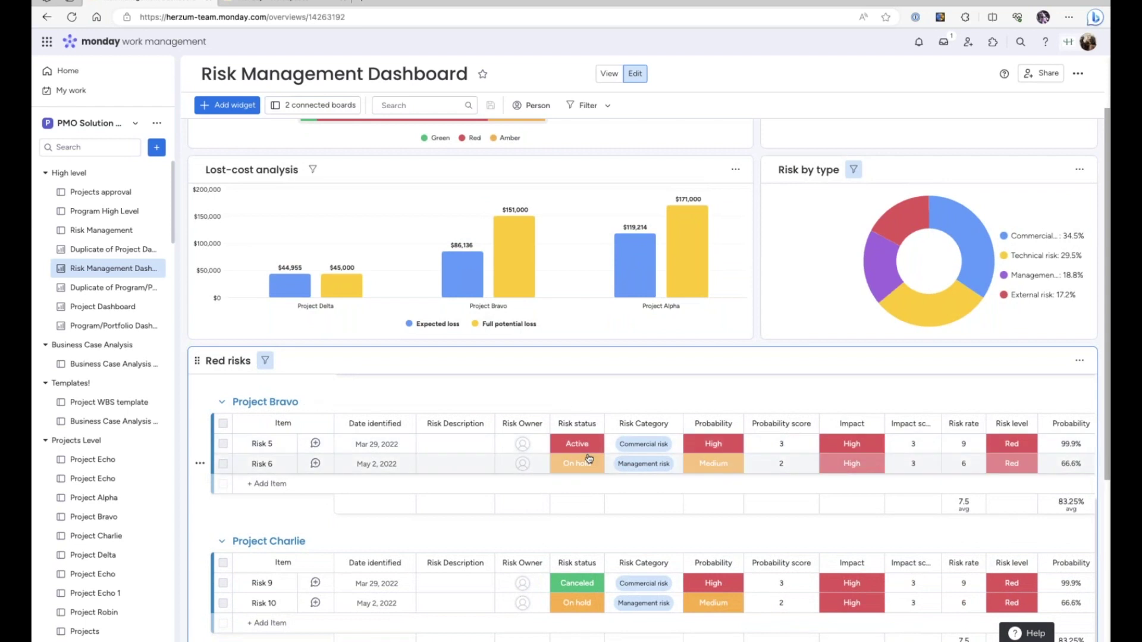
{"action": "scroll", "coordinate": [487, 514], "scroll_direction": "down", "scroll_amount": 2}
{"action": "scroll", "coordinate": [487, 515], "scroll_direction": "down", "scroll_amount": 2}
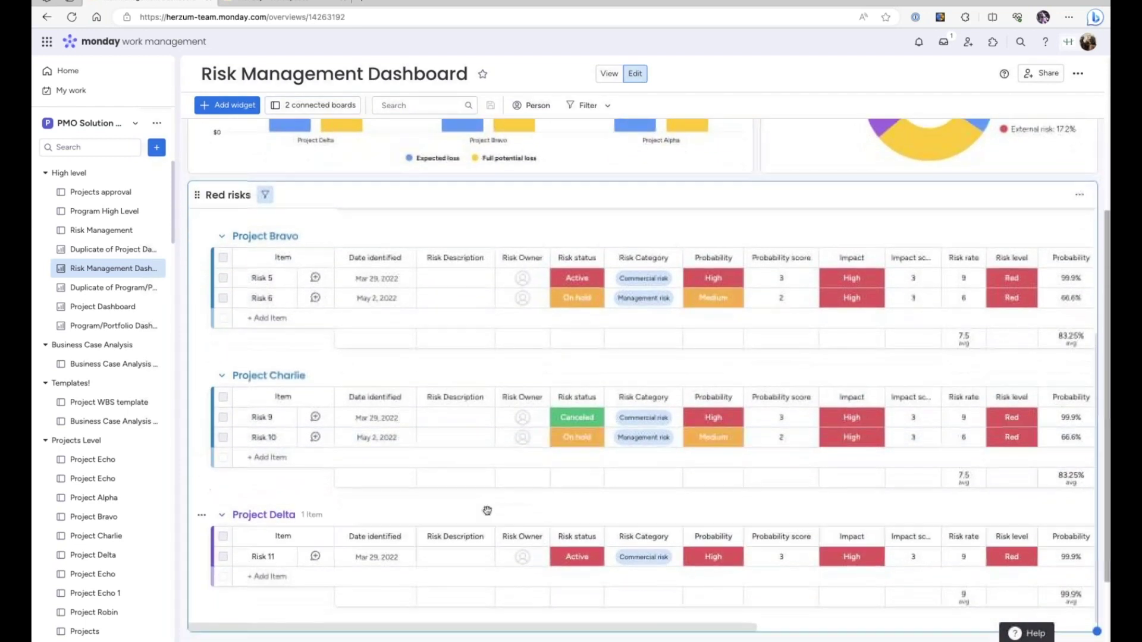
Expand Risk 1 under Project Alpha in the Red risks table to check its subitems, and collapse it again.
{"action": "scroll", "coordinate": [488, 514], "scroll_direction": "up", "scroll_amount": 5}
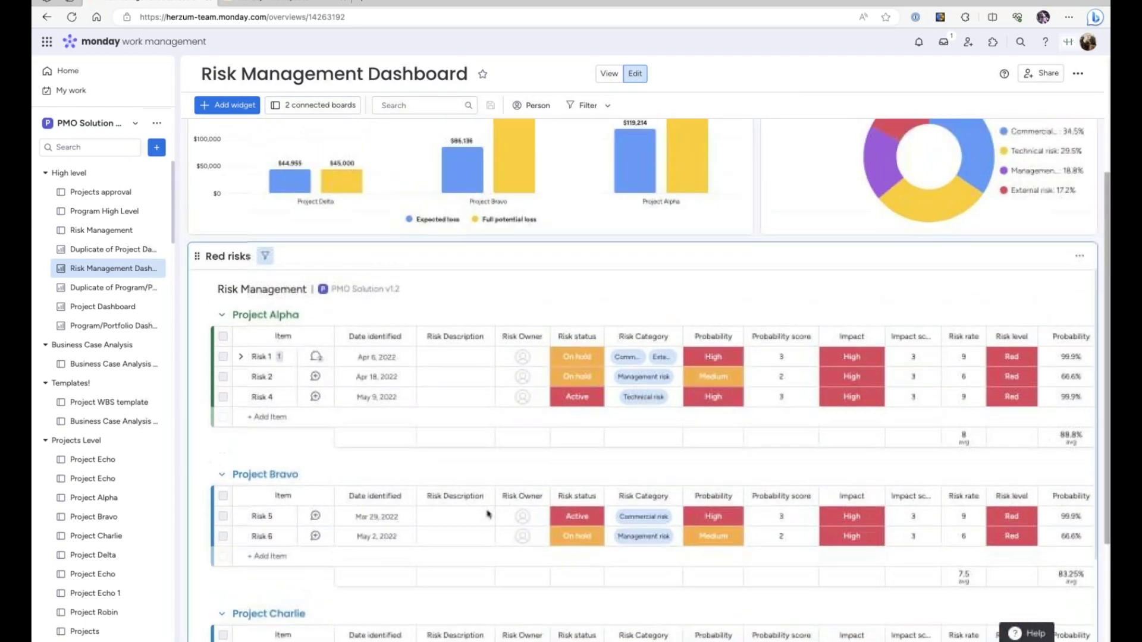
{"action": "left_click", "coordinate": [241, 403]}
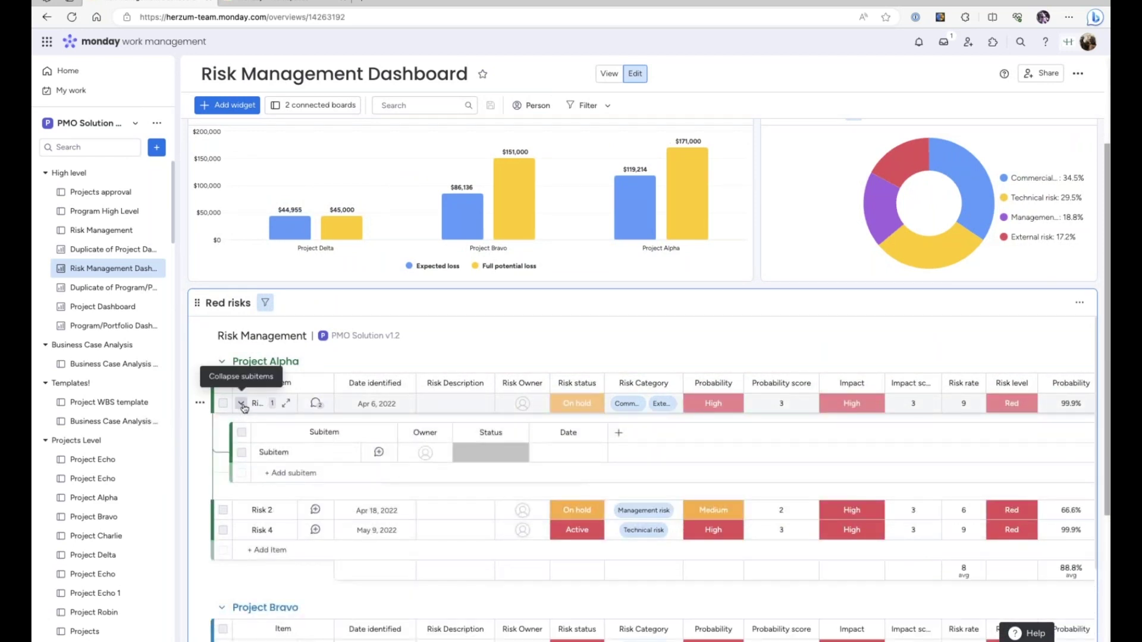
{"action": "left_click", "coordinate": [241, 404]}
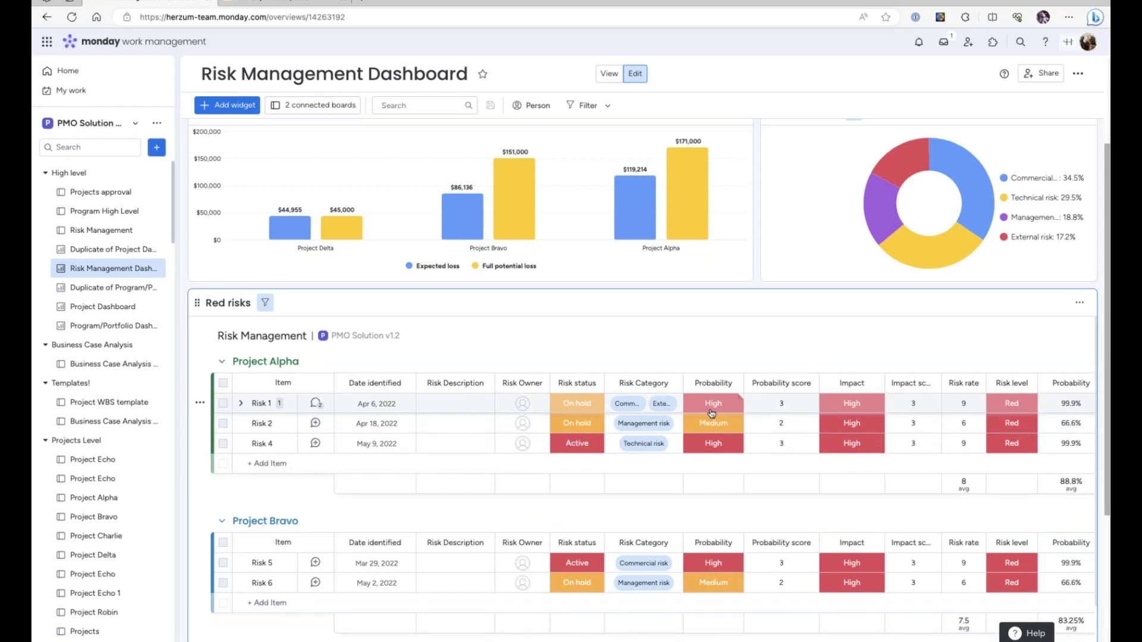
Examine Project Alpha's expected and full potential loss in the Lost-cost analysis chart.
{"action": "scroll", "coordinate": [884, 430], "scroll_direction": "up", "scroll_amount": 2}
{"action": "scroll", "coordinate": [601, 345], "scroll_direction": "up", "scroll_amount": 1}
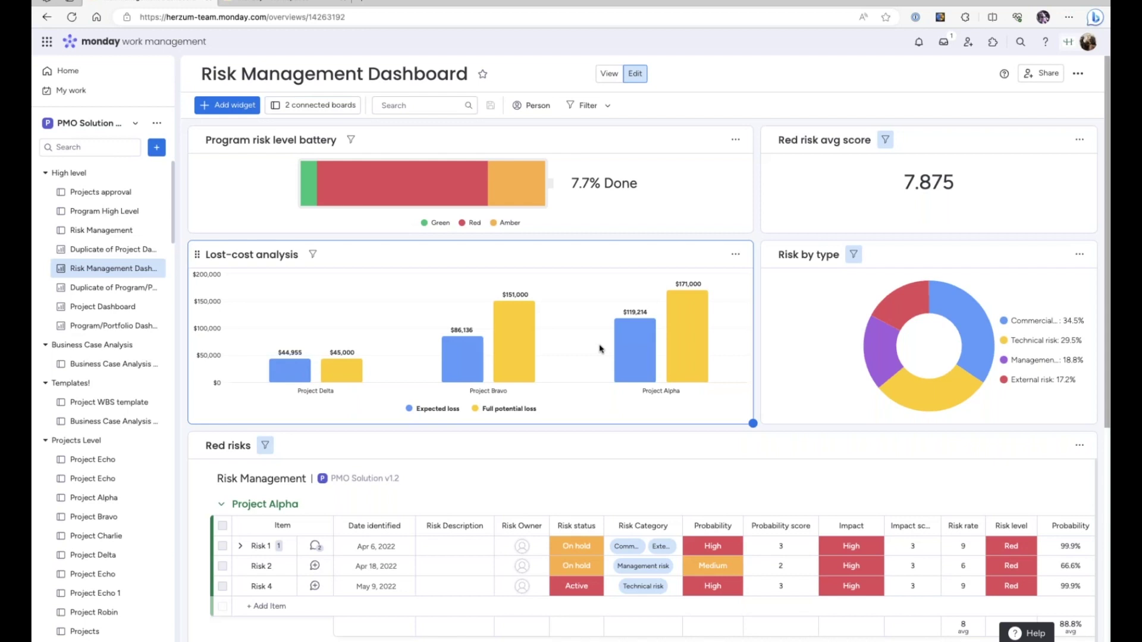
{"action": "mouse_move", "coordinate": [686, 355]}
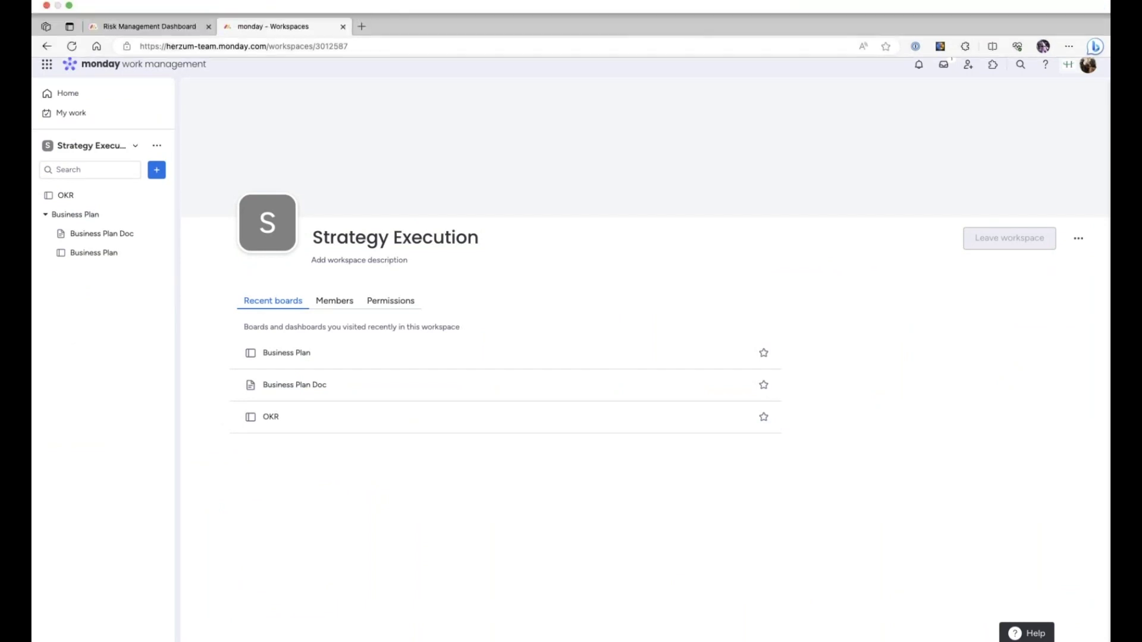
{"action": "left_click", "coordinate": [1018, 2]}
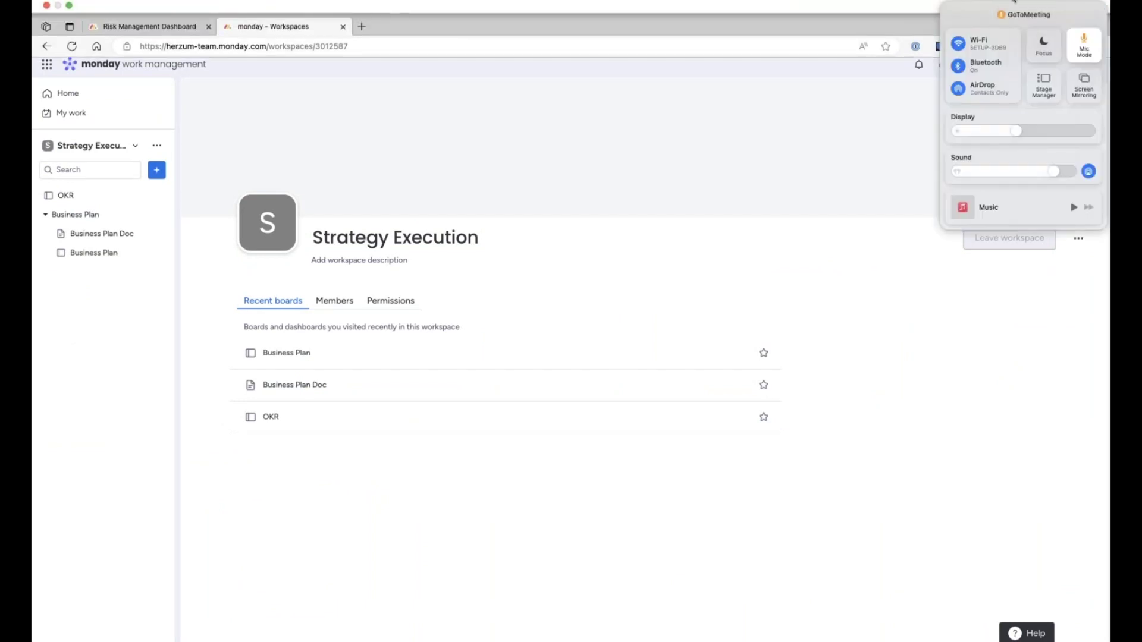
{"action": "left_click", "coordinate": [1054, 46]}
{"action": "left_click", "coordinate": [990, 55]}
{"action": "left_click", "coordinate": [622, 141]}
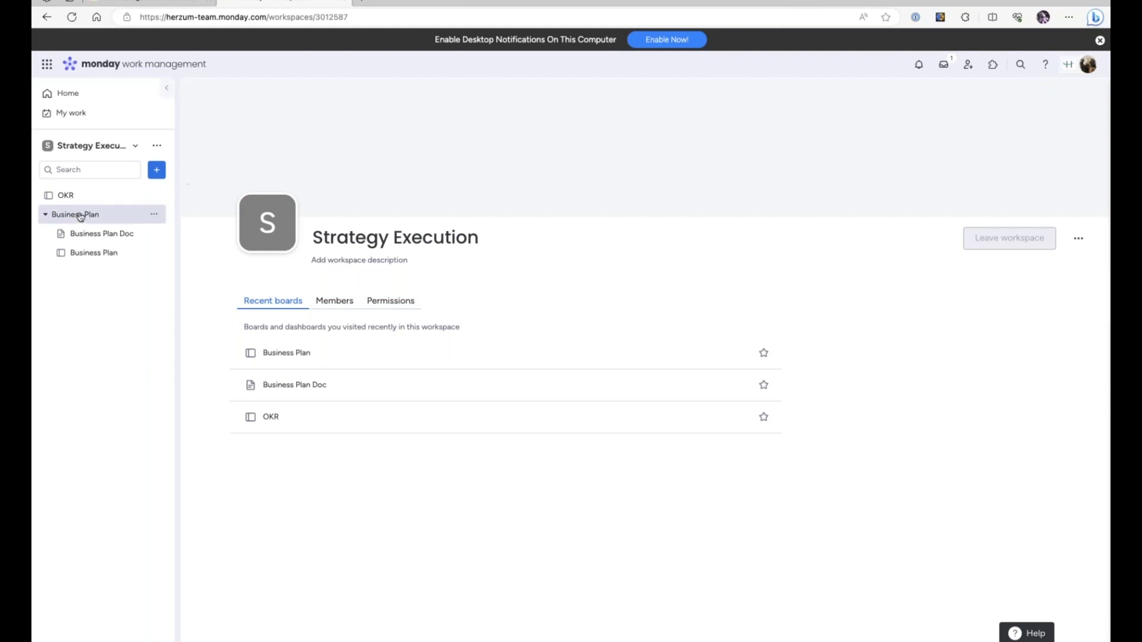
Open the Business Plan board in the Strategy Execution workspace and widen its Item column to show the full item names.
{"action": "left_click", "coordinate": [101, 255]}
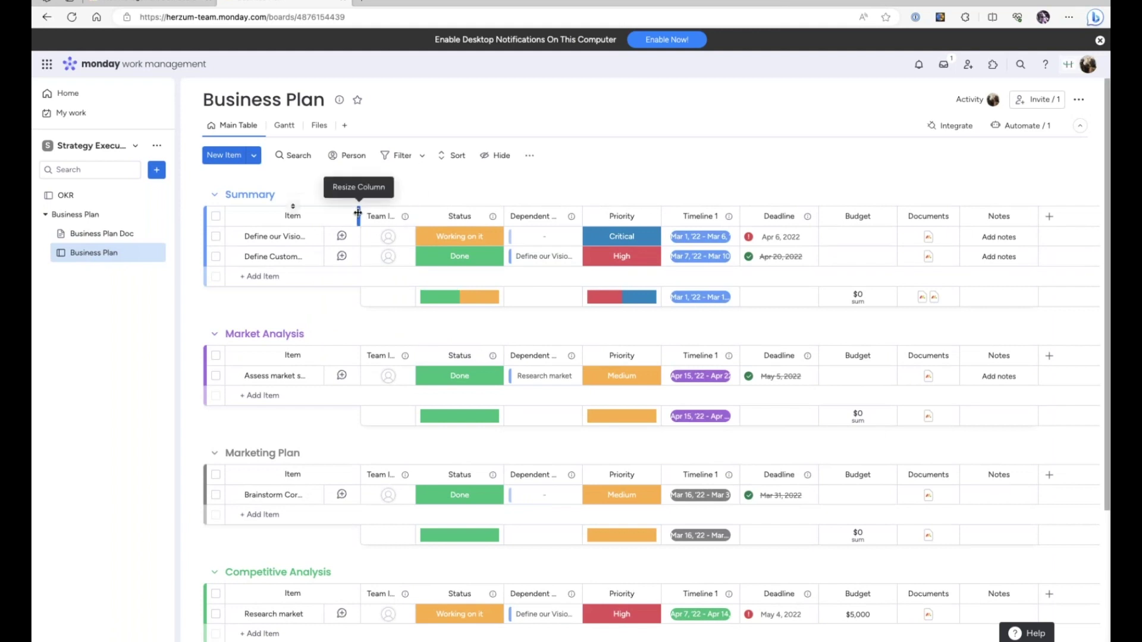
{"action": "left_click_drag", "start_coordinate": [358, 212], "coordinate": [507, 211]}
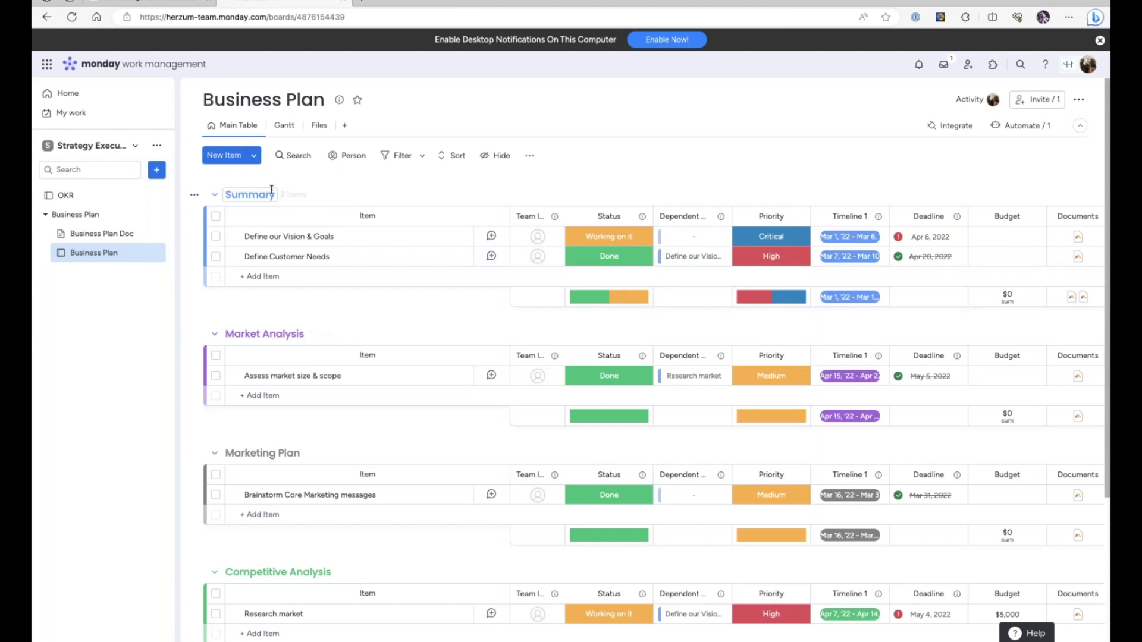
{"action": "scroll", "coordinate": [291, 481], "scroll_direction": "down", "scroll_amount": 3}
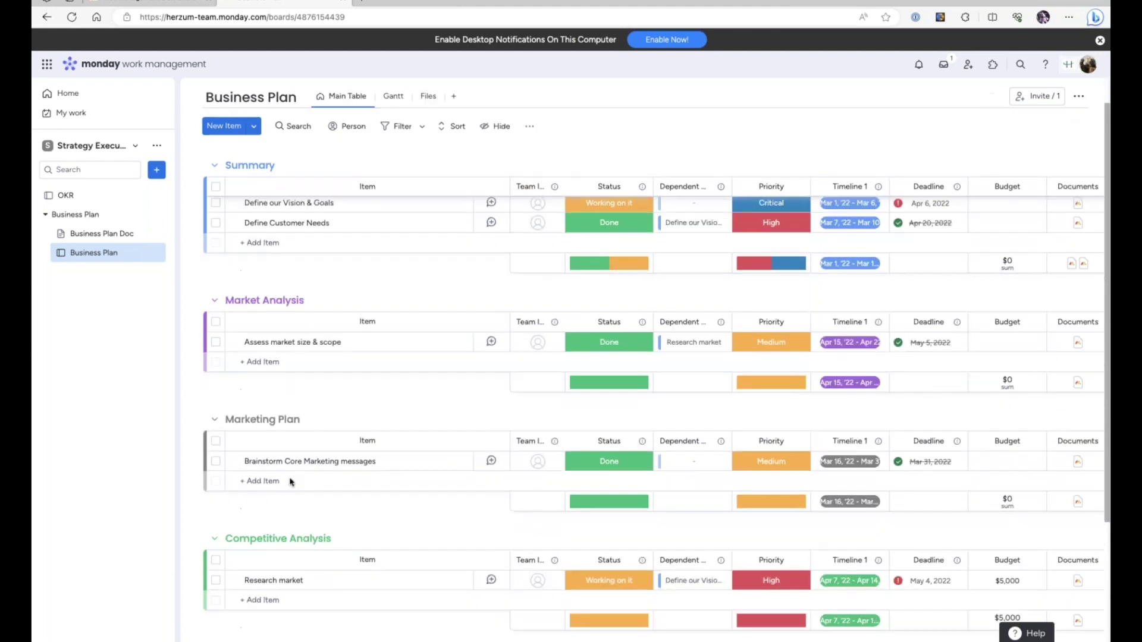
Open the Business Plan board's Gantt view and examine the task bars and dependencies across its 2022 timeline.
{"action": "scroll", "coordinate": [291, 481], "scroll_direction": "up", "scroll_amount": 3}
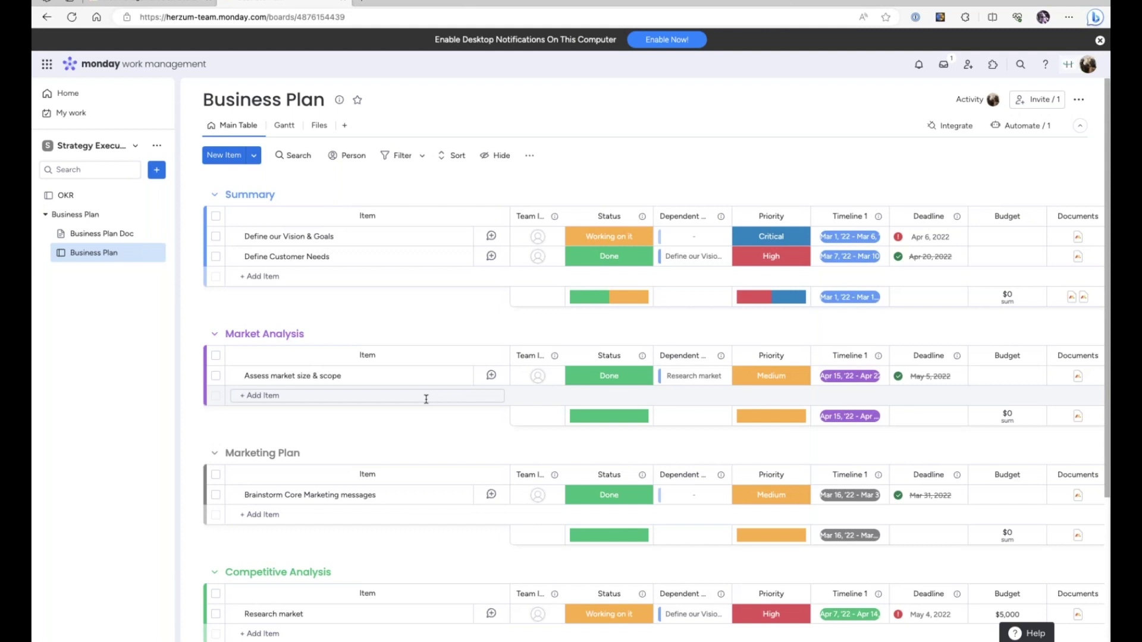
{"action": "left_click", "coordinate": [284, 125]}
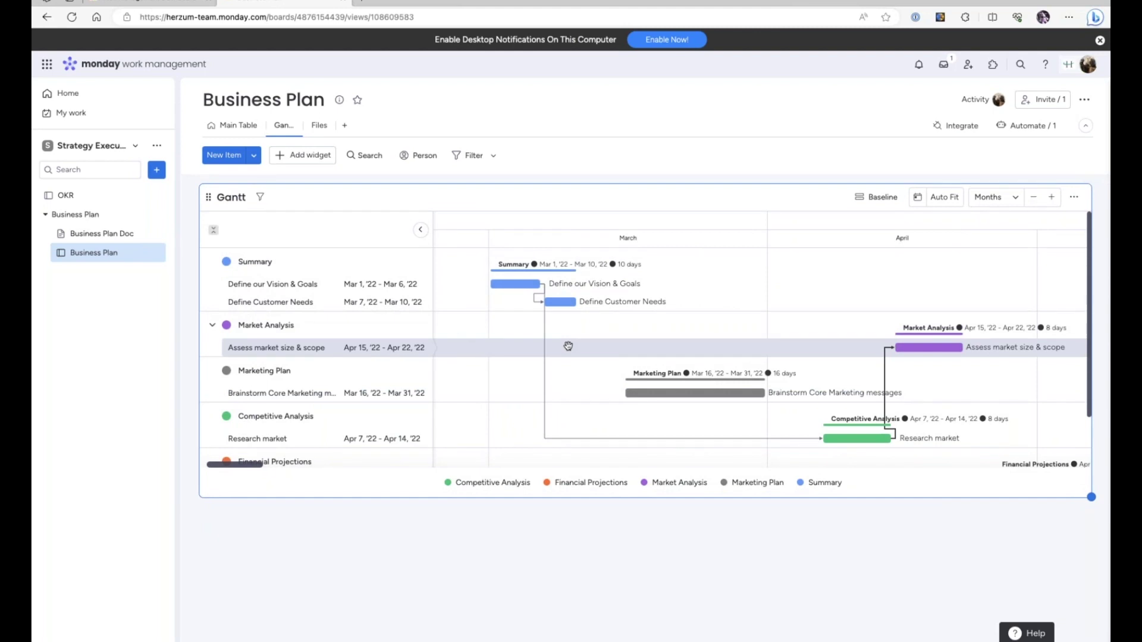
{"action": "scroll", "coordinate": [568, 346], "scroll_direction": "left", "scroll_amount": 5}
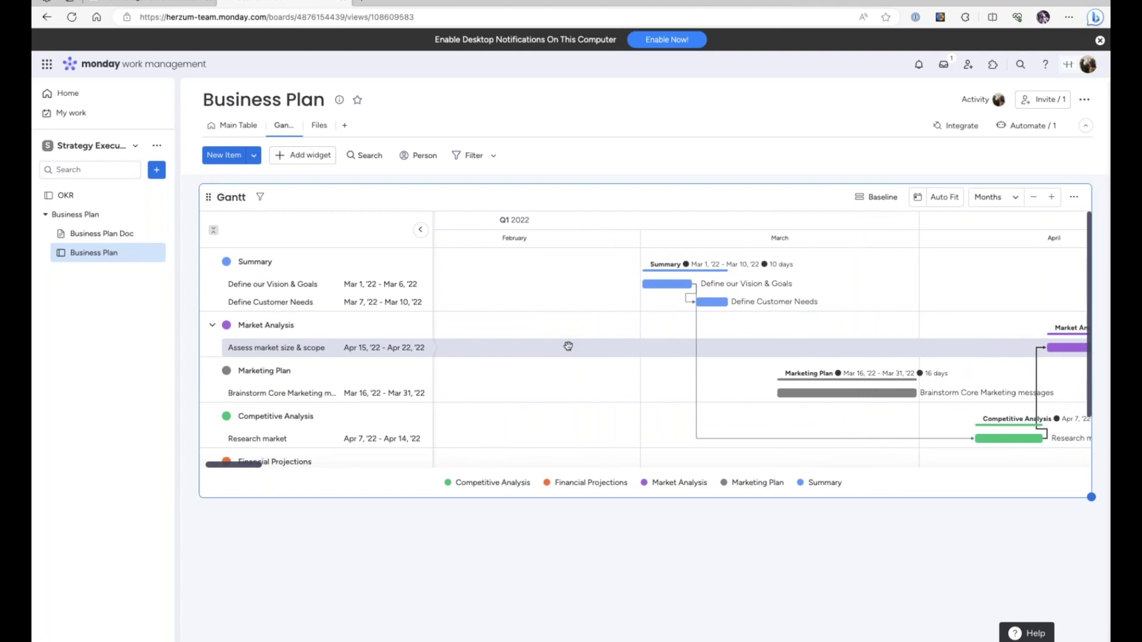
{"action": "scroll", "coordinate": [568, 346], "scroll_direction": "right", "scroll_amount": 5}
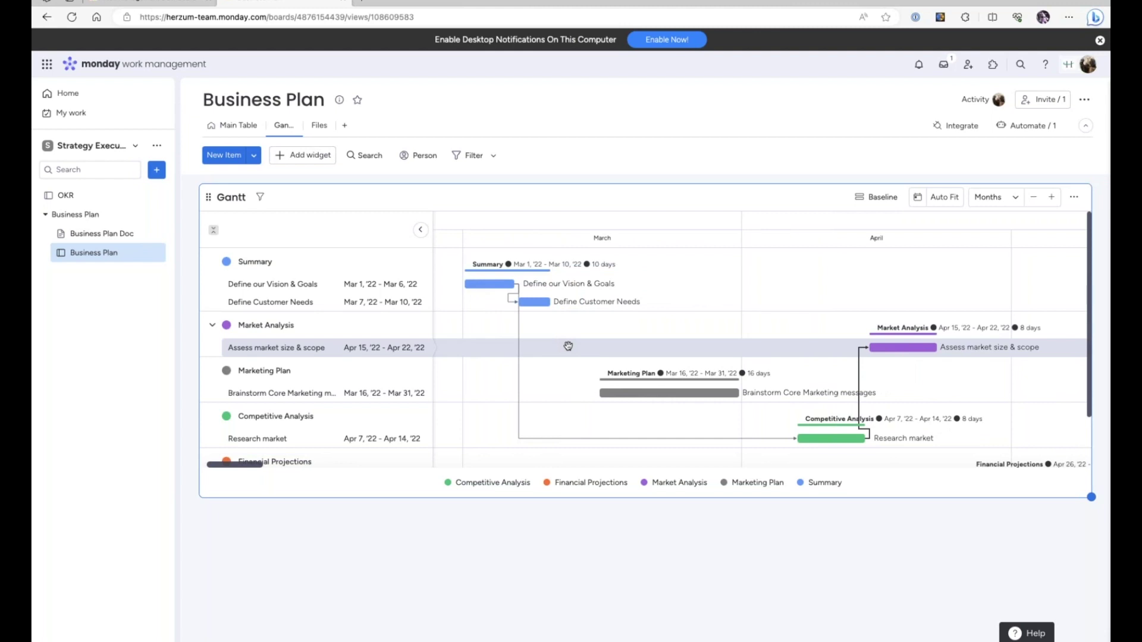
{"action": "scroll", "coordinate": [633, 330], "scroll_direction": "right", "scroll_amount": 5}
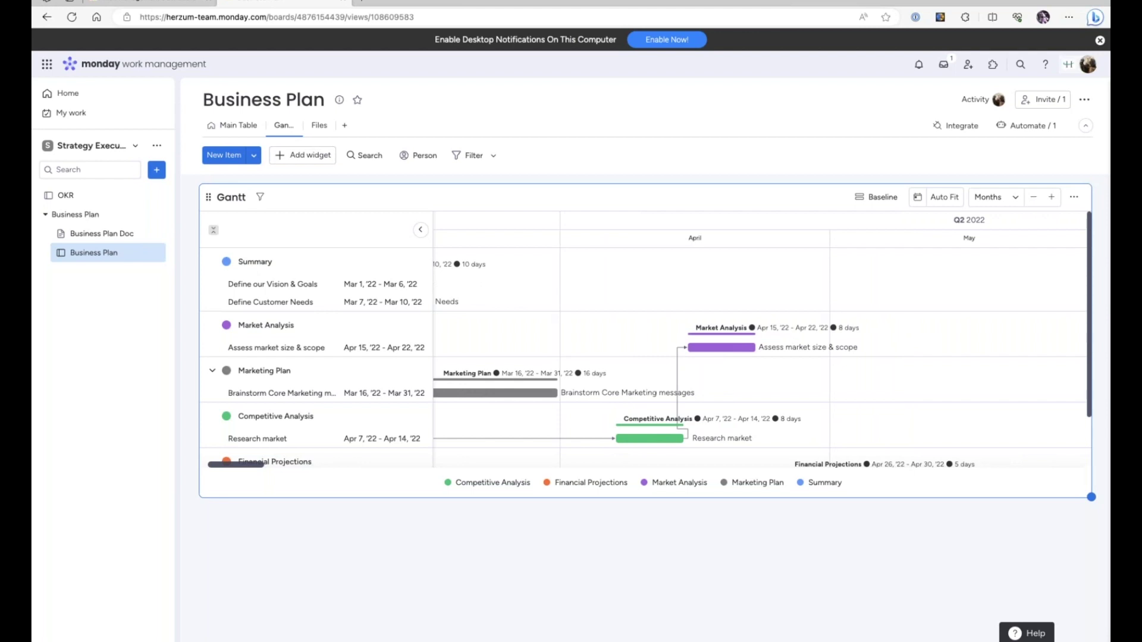
{"action": "scroll", "coordinate": [643, 339], "scroll_direction": "left", "scroll_amount": 5}
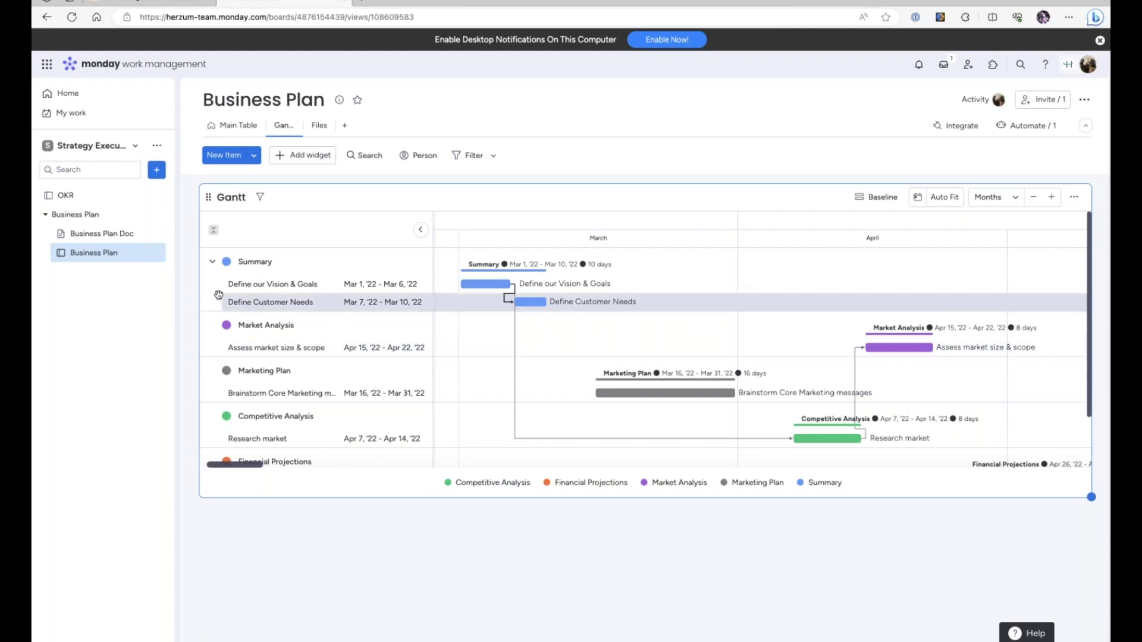
Open the Business Plan Doc and review the embedded Summary table, the Executive Summary and the Company Description section.
{"action": "left_click", "coordinate": [117, 239]}
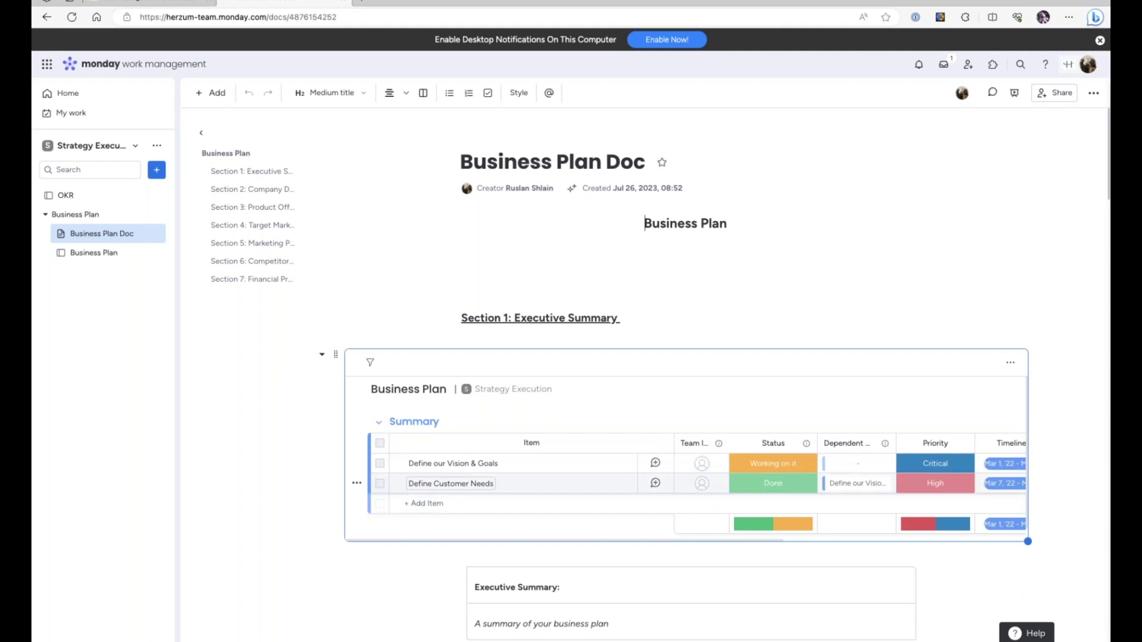
{"action": "scroll", "coordinate": [474, 425], "scroll_direction": "down", "scroll_amount": 3}
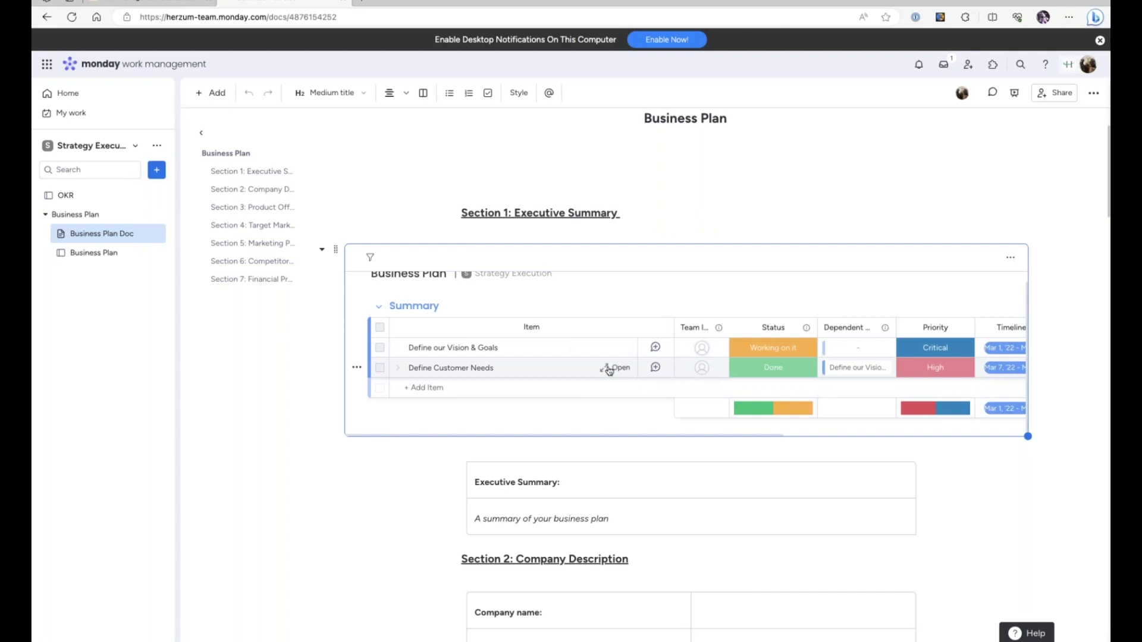
{"action": "scroll", "coordinate": [556, 526], "scroll_direction": "down", "scroll_amount": 2}
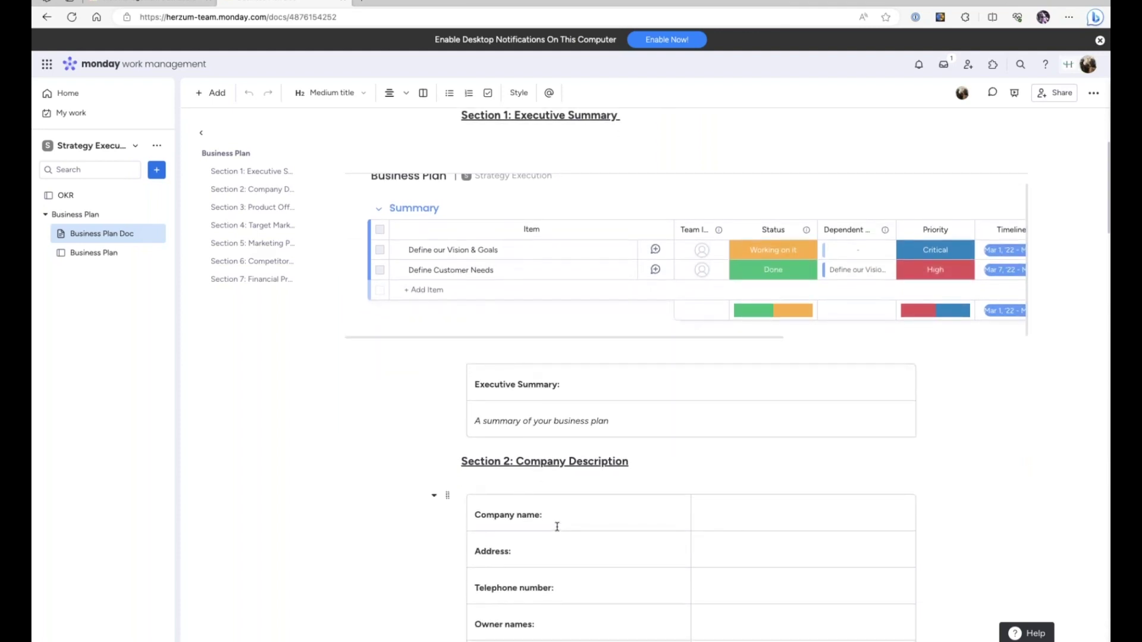
{"action": "scroll", "coordinate": [558, 526], "scroll_direction": "down", "scroll_amount": 5}
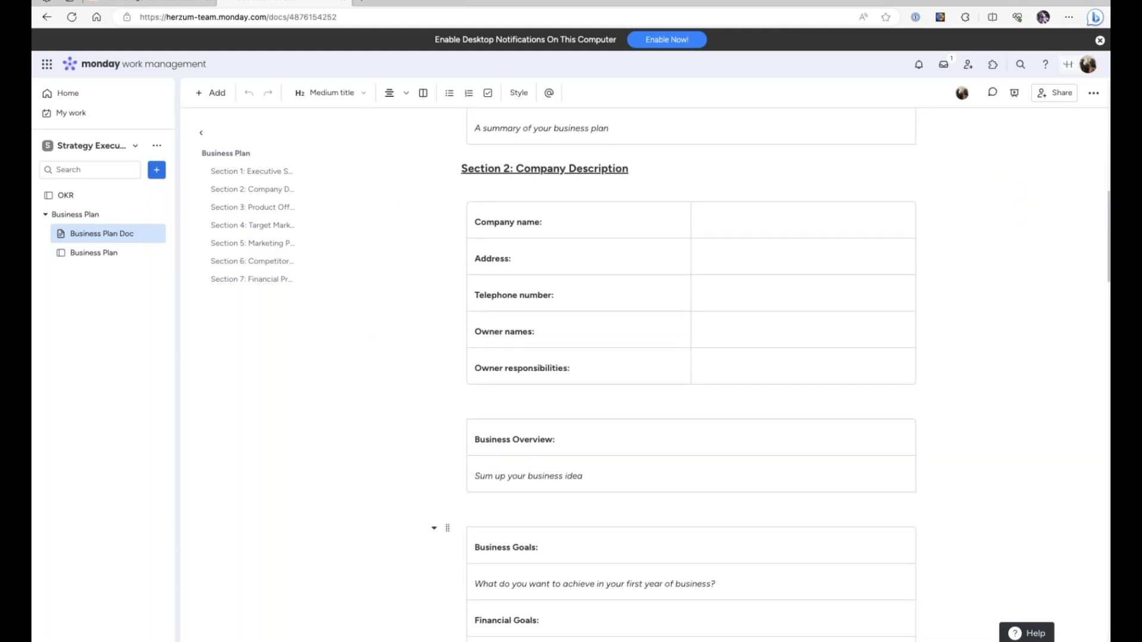
{"action": "scroll", "coordinate": [455, 454], "scroll_direction": "up", "scroll_amount": 5}
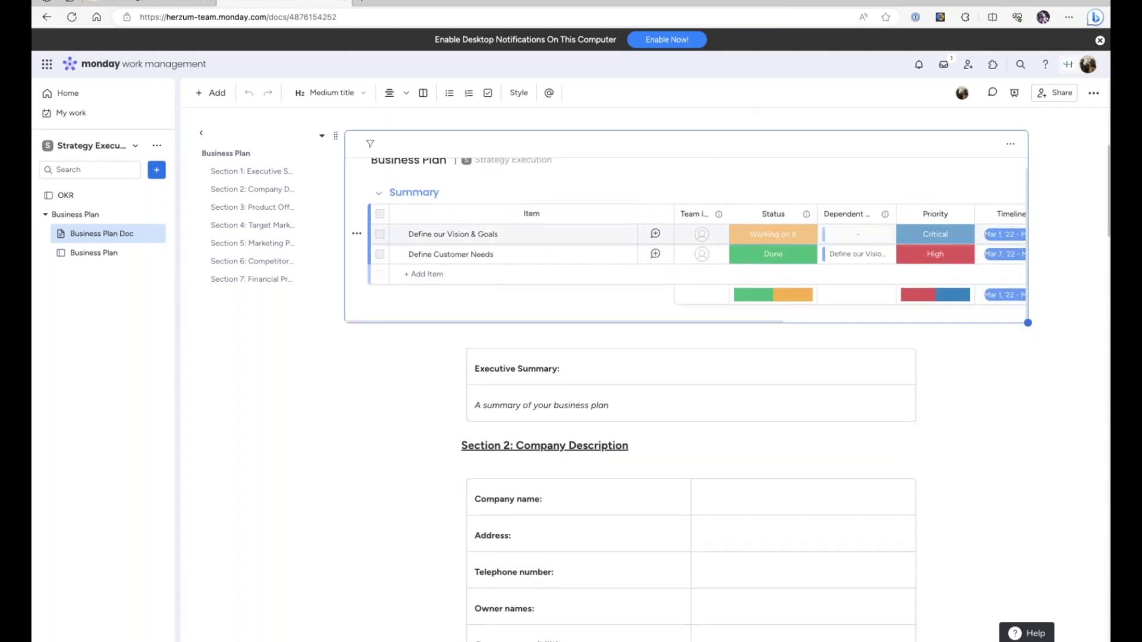
Go to Section 2: Company Description and Section 3: Product Offer in the doc, and read through the remaining sections to the financial tables.
{"action": "left_click", "coordinate": [267, 189]}
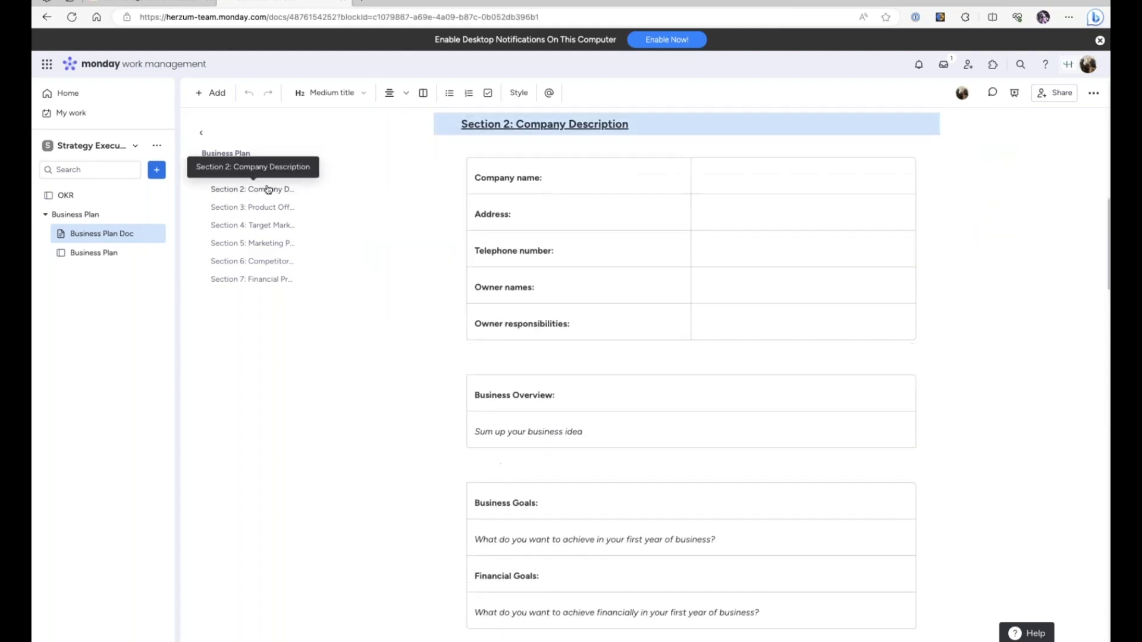
{"action": "left_click", "coordinate": [265, 208]}
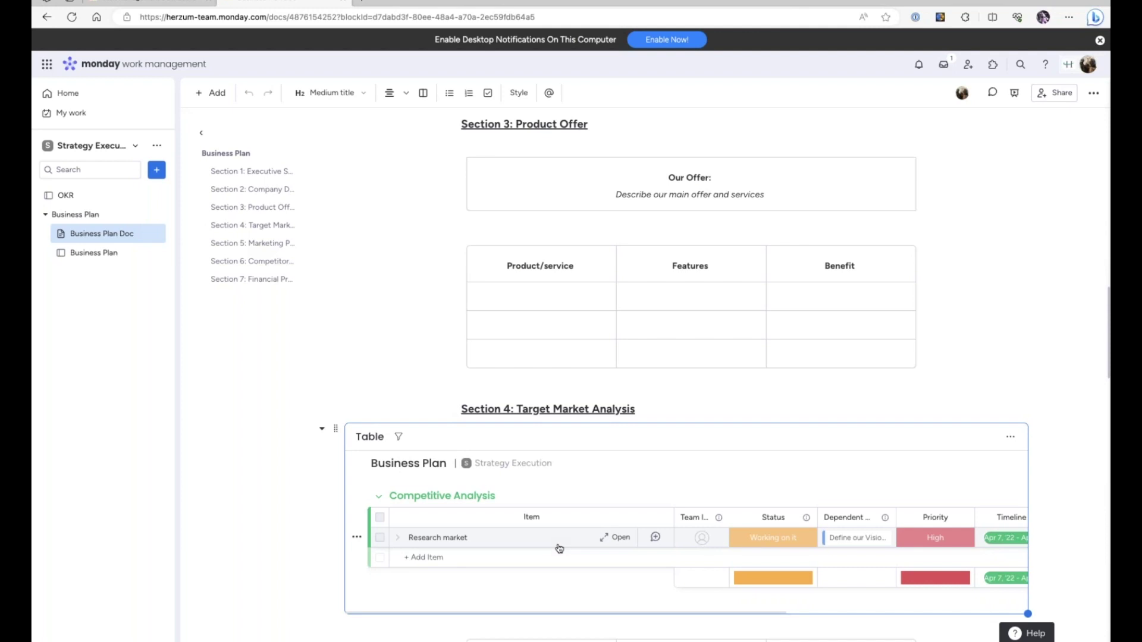
{"action": "scroll", "coordinate": [559, 548], "scroll_direction": "down", "scroll_amount": 7}
{"action": "scroll", "coordinate": [365, 257], "scroll_direction": "down", "scroll_amount": 8}
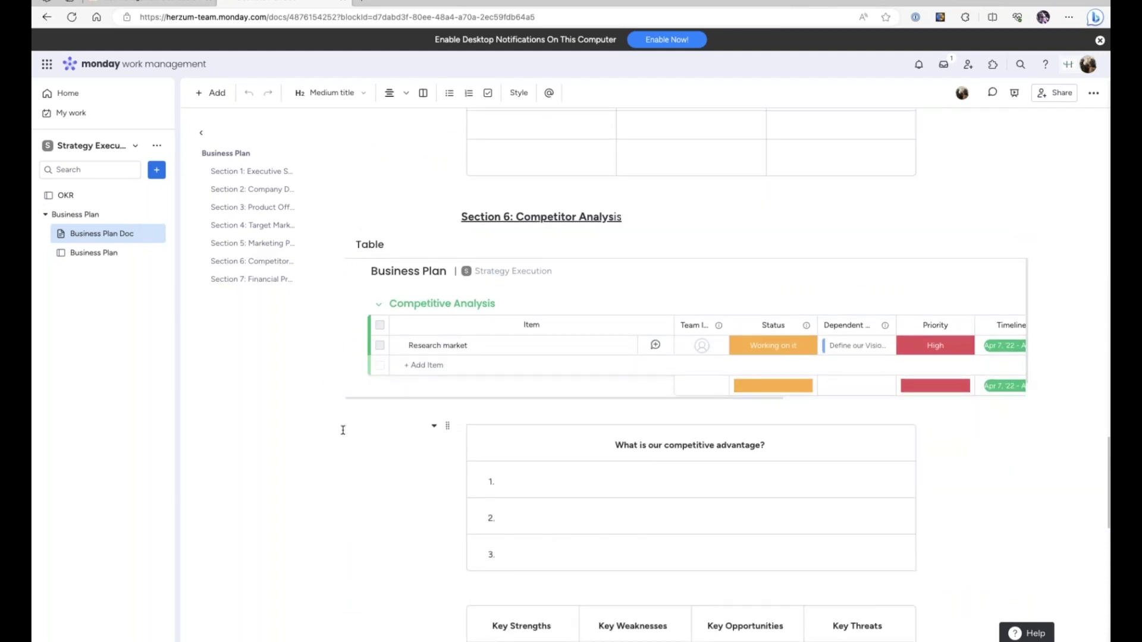
{"action": "scroll", "coordinate": [343, 430], "scroll_direction": "down", "scroll_amount": 12}
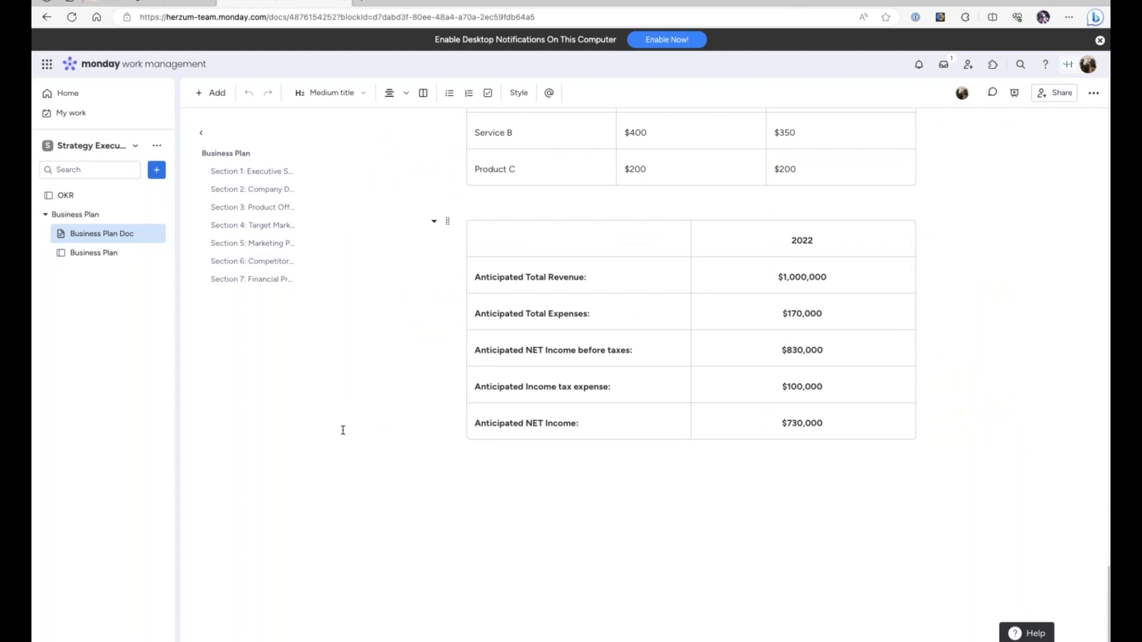
{"action": "scroll", "coordinate": [342, 430], "scroll_direction": "up", "scroll_amount": 12}
{"action": "scroll", "coordinate": [343, 430], "scroll_direction": "up", "scroll_amount": 2}
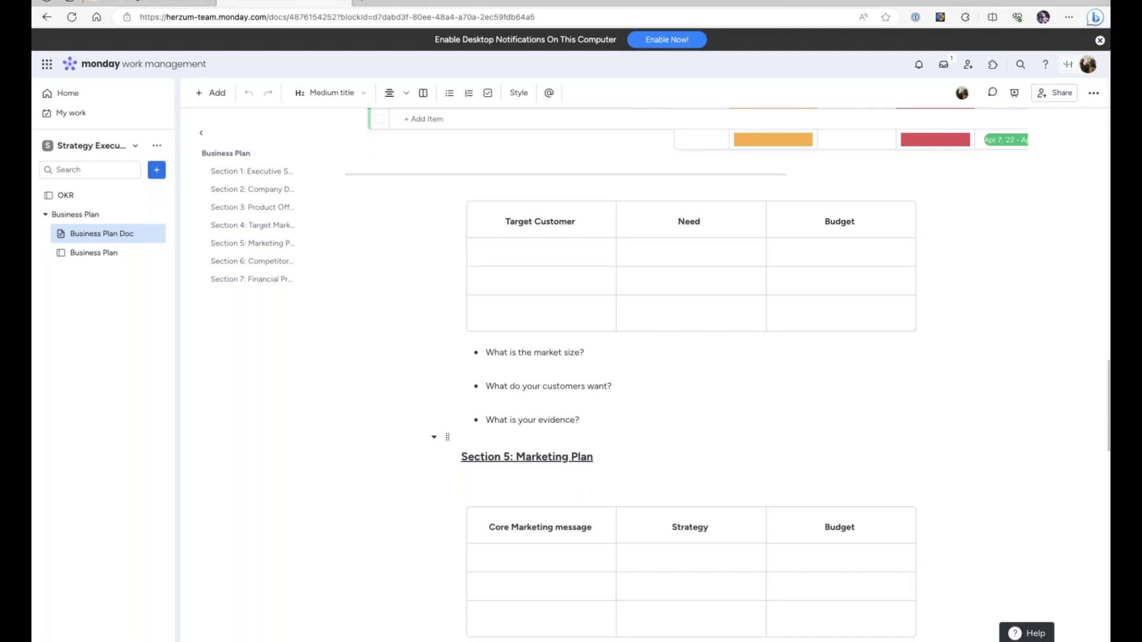
Return to the Business Plan board, and open the OKR board to review its objectives and key results.
{"action": "key", "text": "F1"}
{"action": "left_click", "coordinate": [95, 253]}
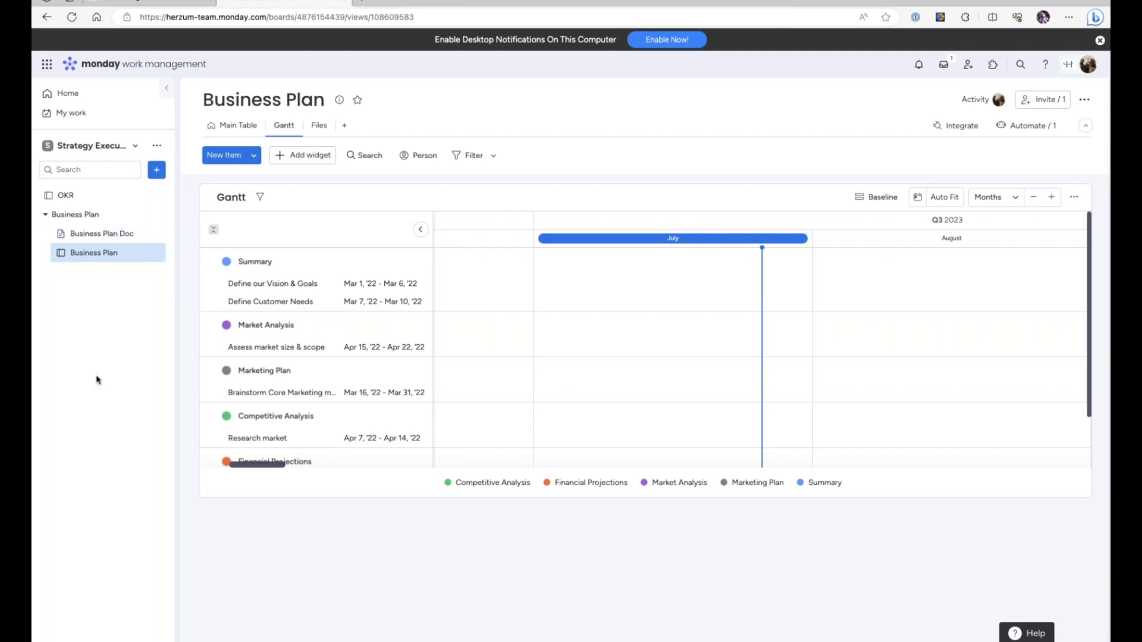
{"action": "left_click", "coordinate": [62, 197]}
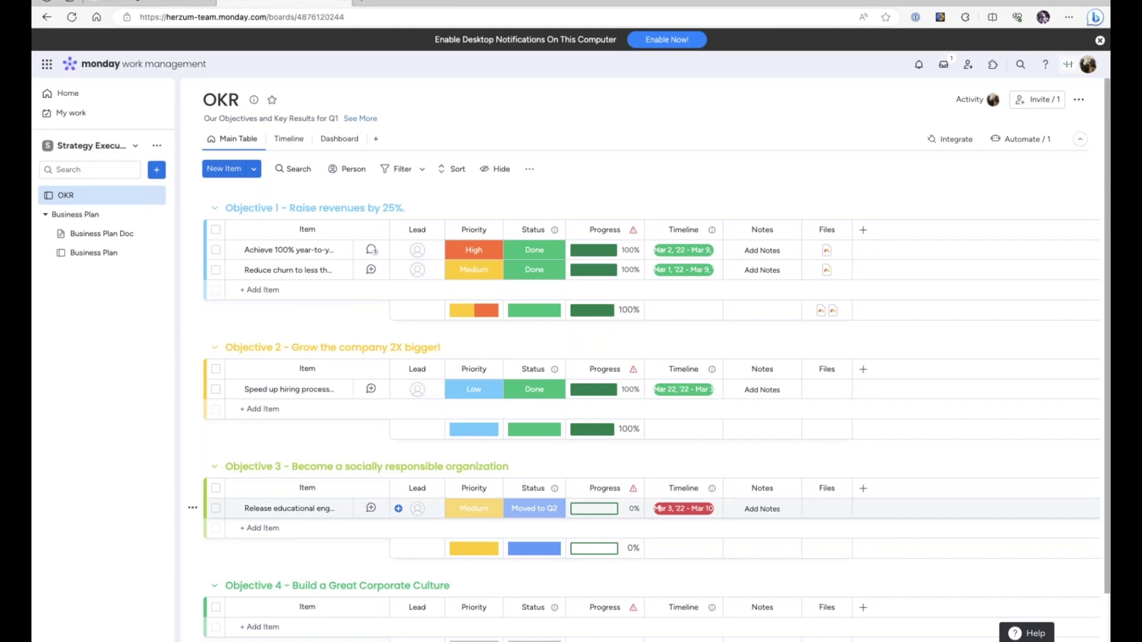
{"action": "scroll", "coordinate": [410, 503], "scroll_direction": "down", "scroll_amount": 1}
{"action": "scroll", "coordinate": [409, 503], "scroll_direction": "up", "scroll_amount": 1}
View the OKR board's Timeline, and check the Priority Distribution and Objective Progress charts on its Dashboard.
{"action": "left_click", "coordinate": [295, 139]}
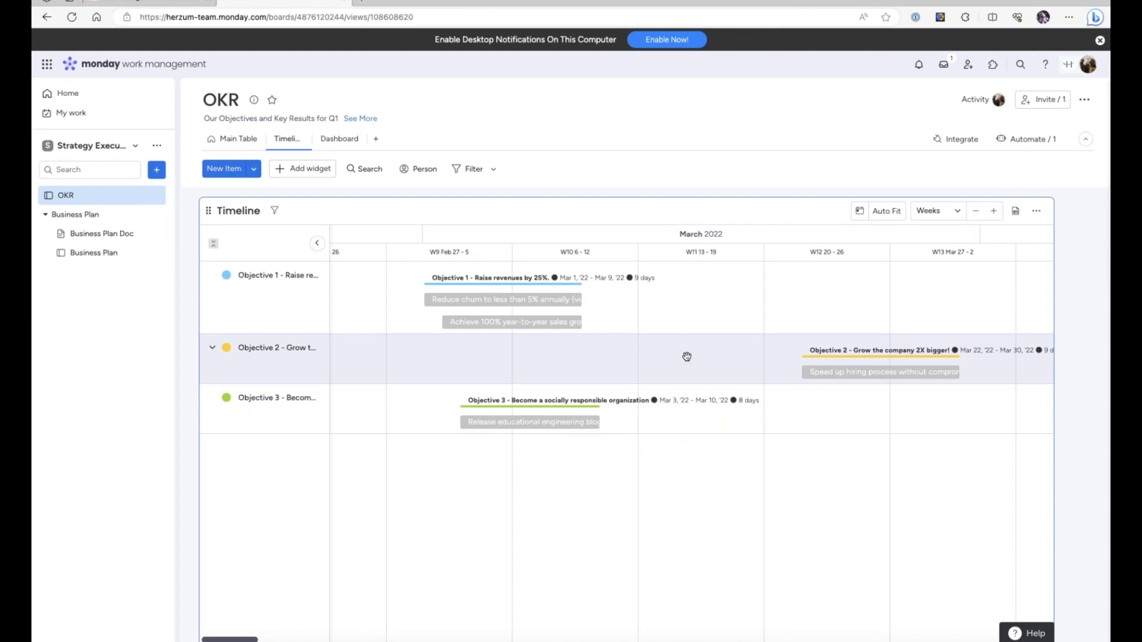
{"action": "left_click", "coordinate": [342, 141]}
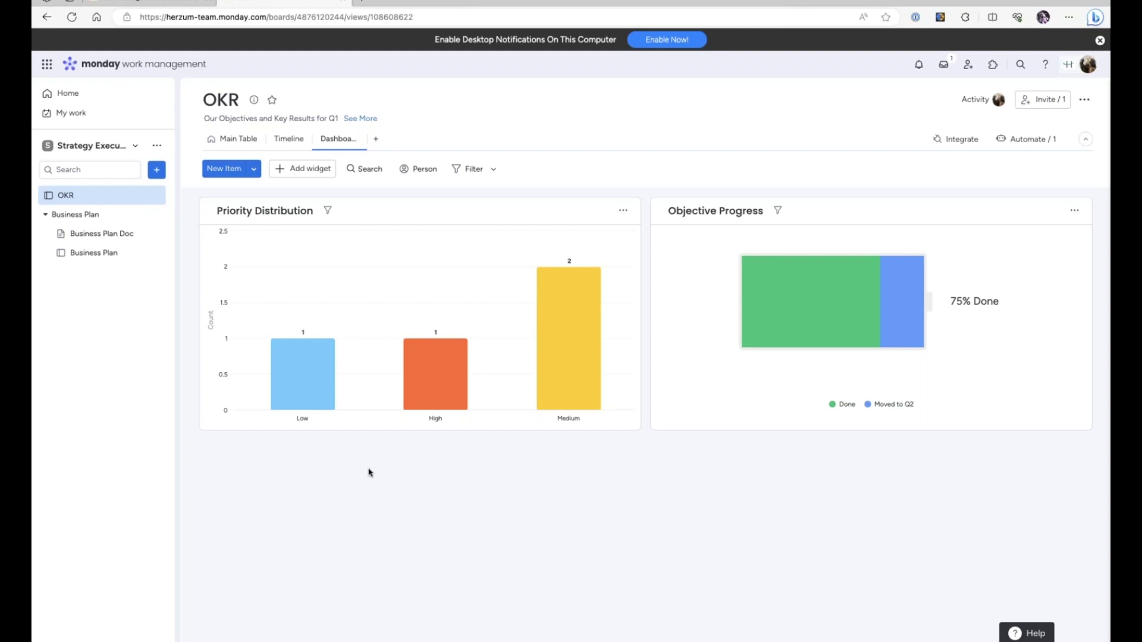
{"action": "mouse_move", "coordinate": [329, 360]}
Return to the OKR board's Main Table and widen the Item column to show the full key result names.
{"action": "left_click", "coordinate": [236, 143]}
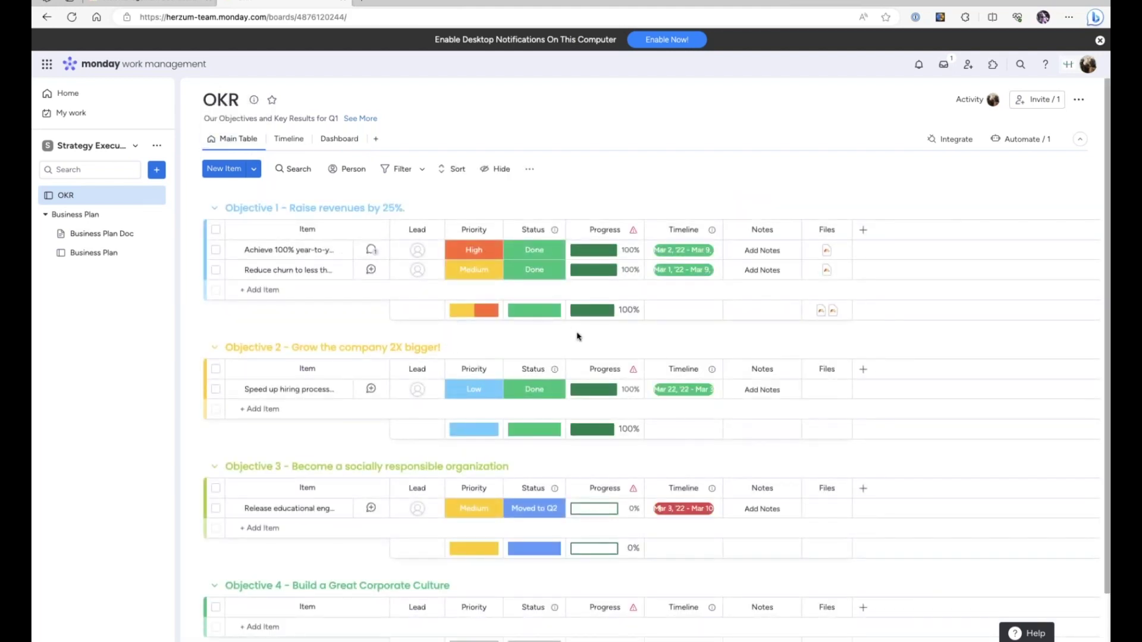
{"action": "left_click_drag", "start_coordinate": [390, 229], "coordinate": [520, 229]}
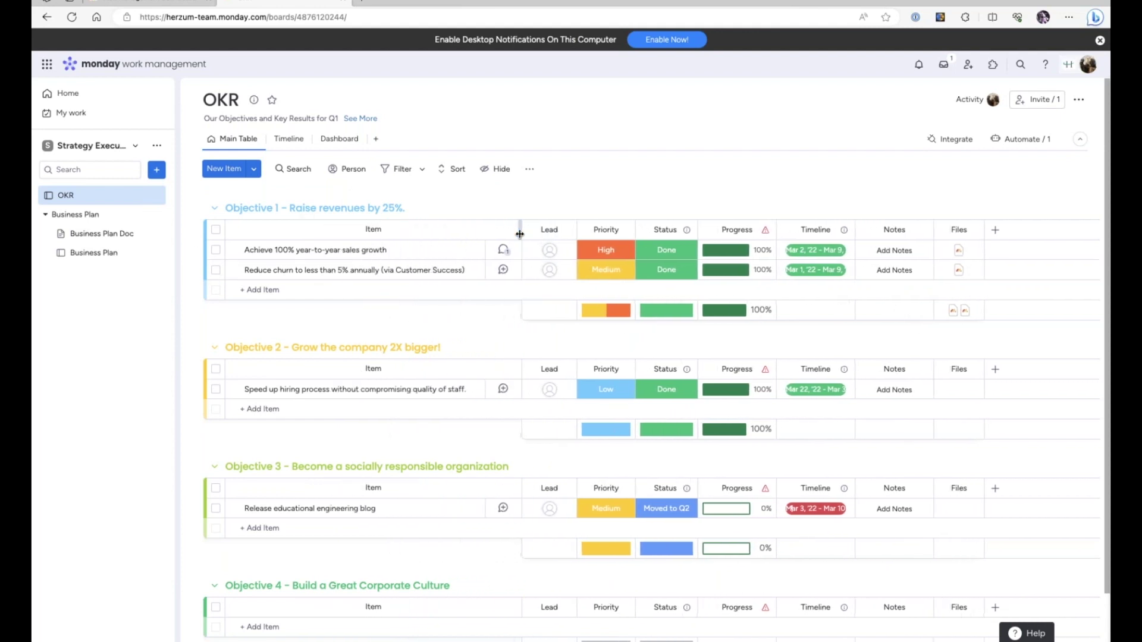